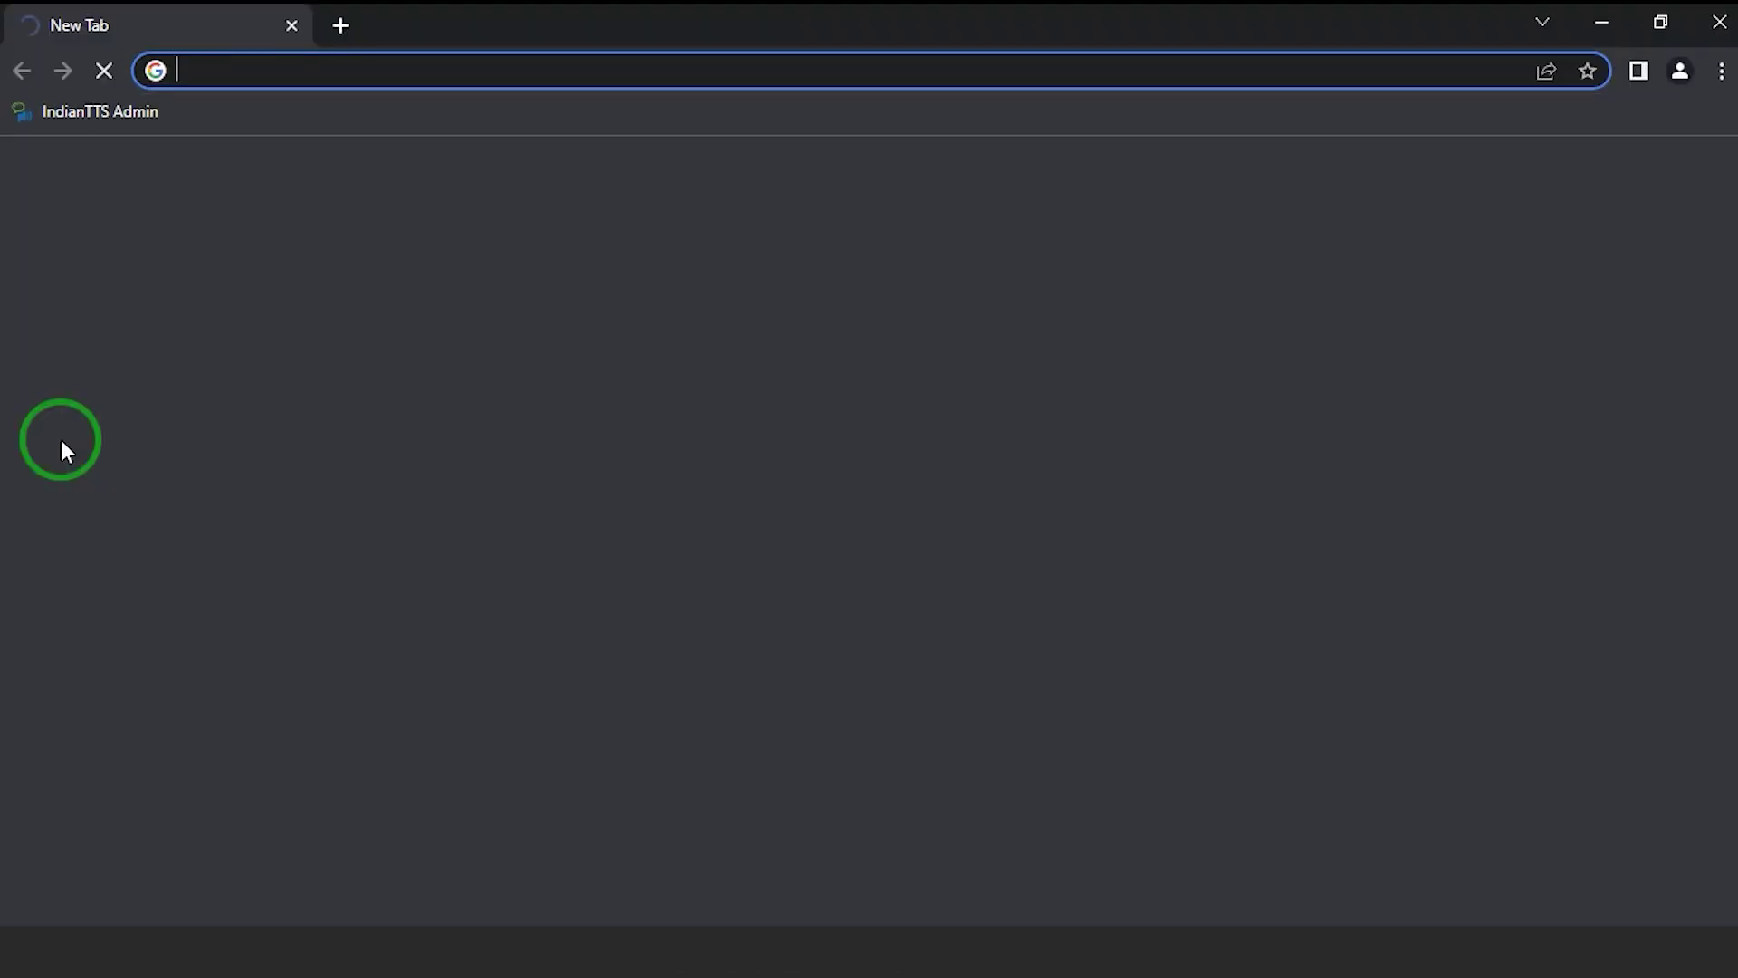
Open the router's login page at 192.168.1.1 in Chrome
click(217, 67)
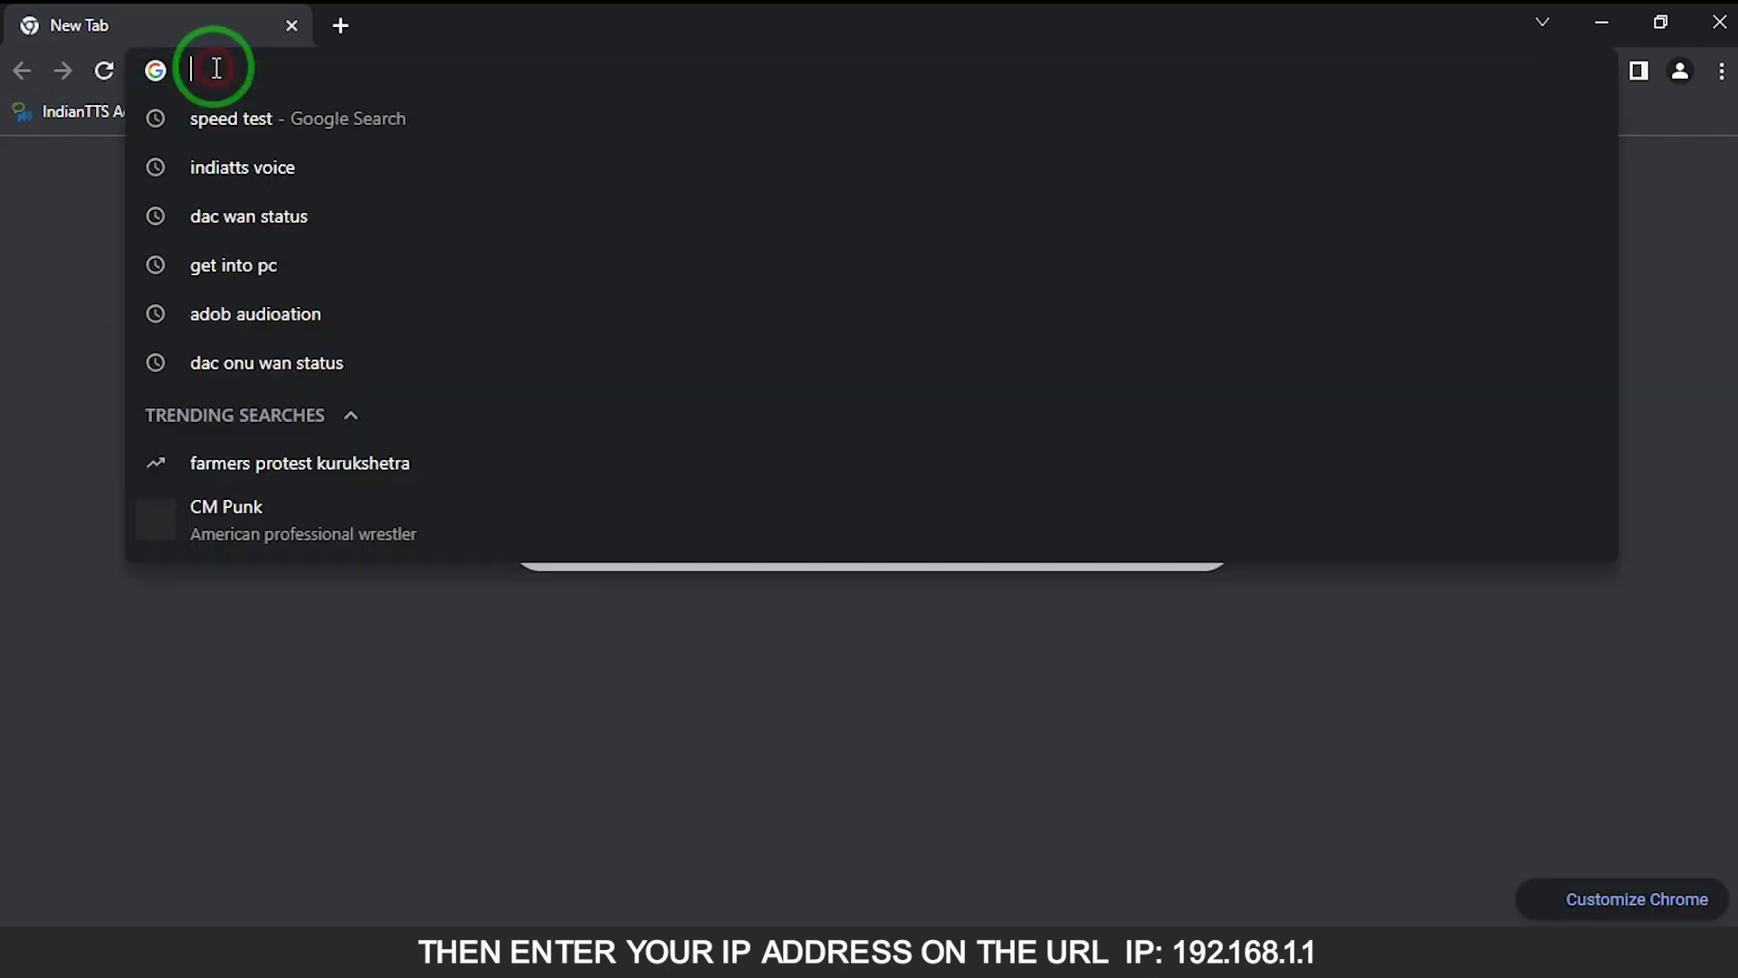
text(19)
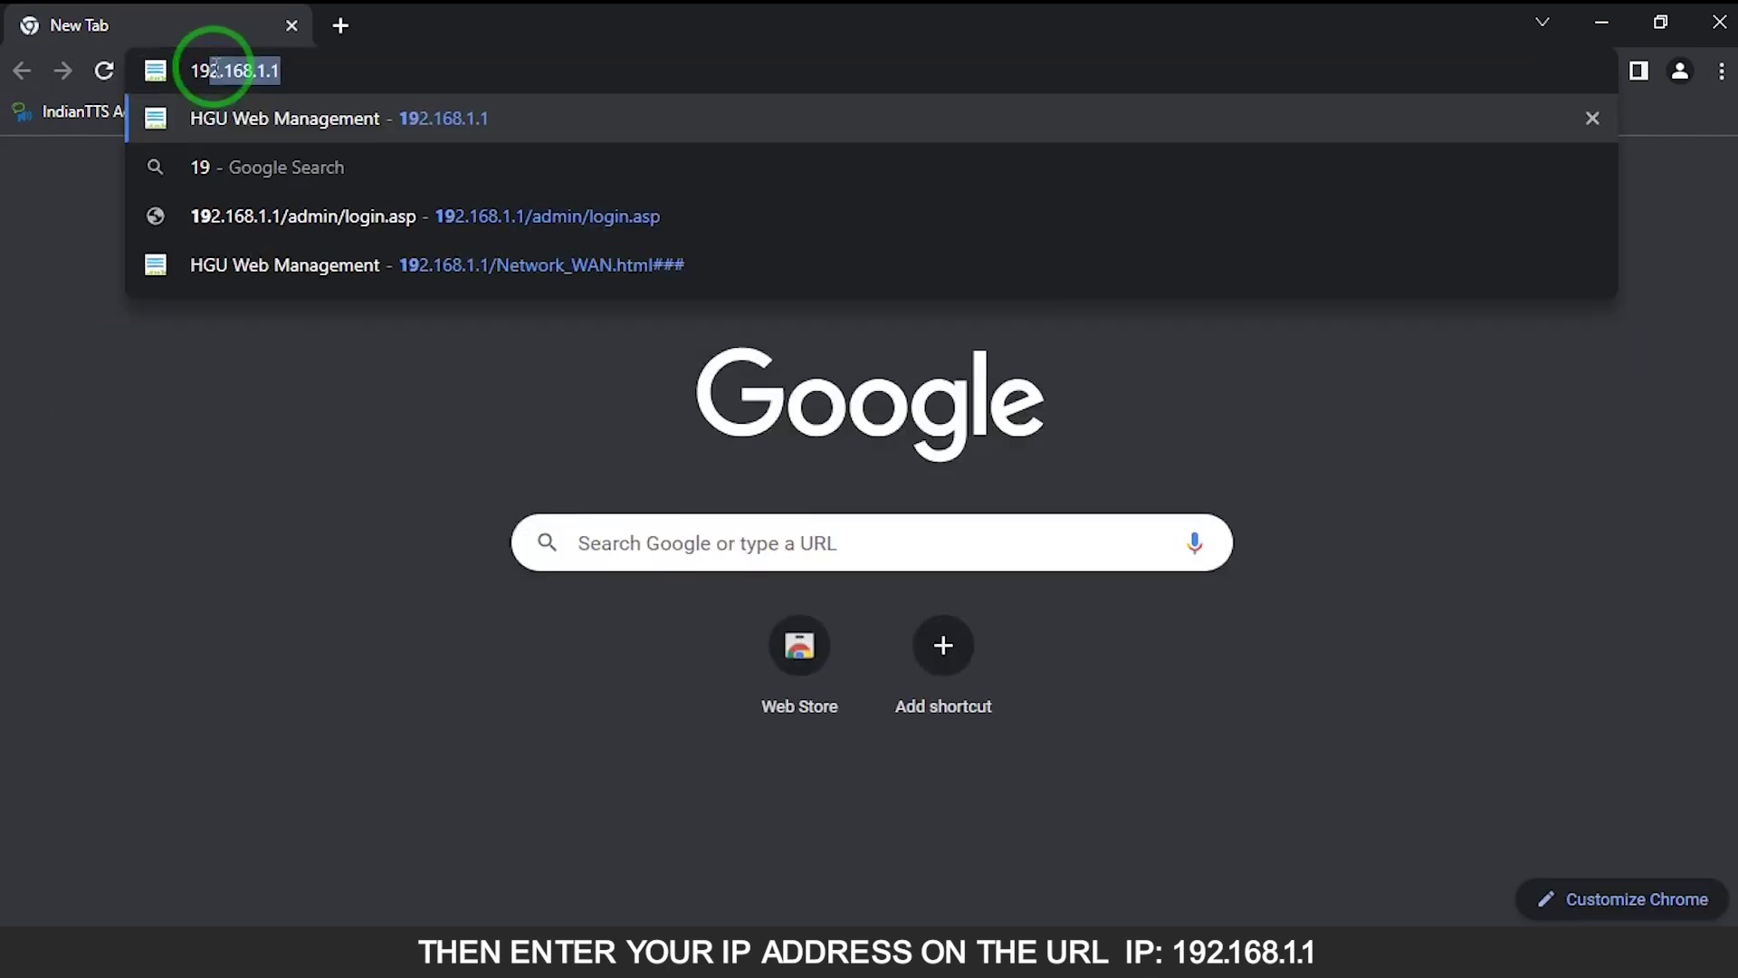
text(2.168)
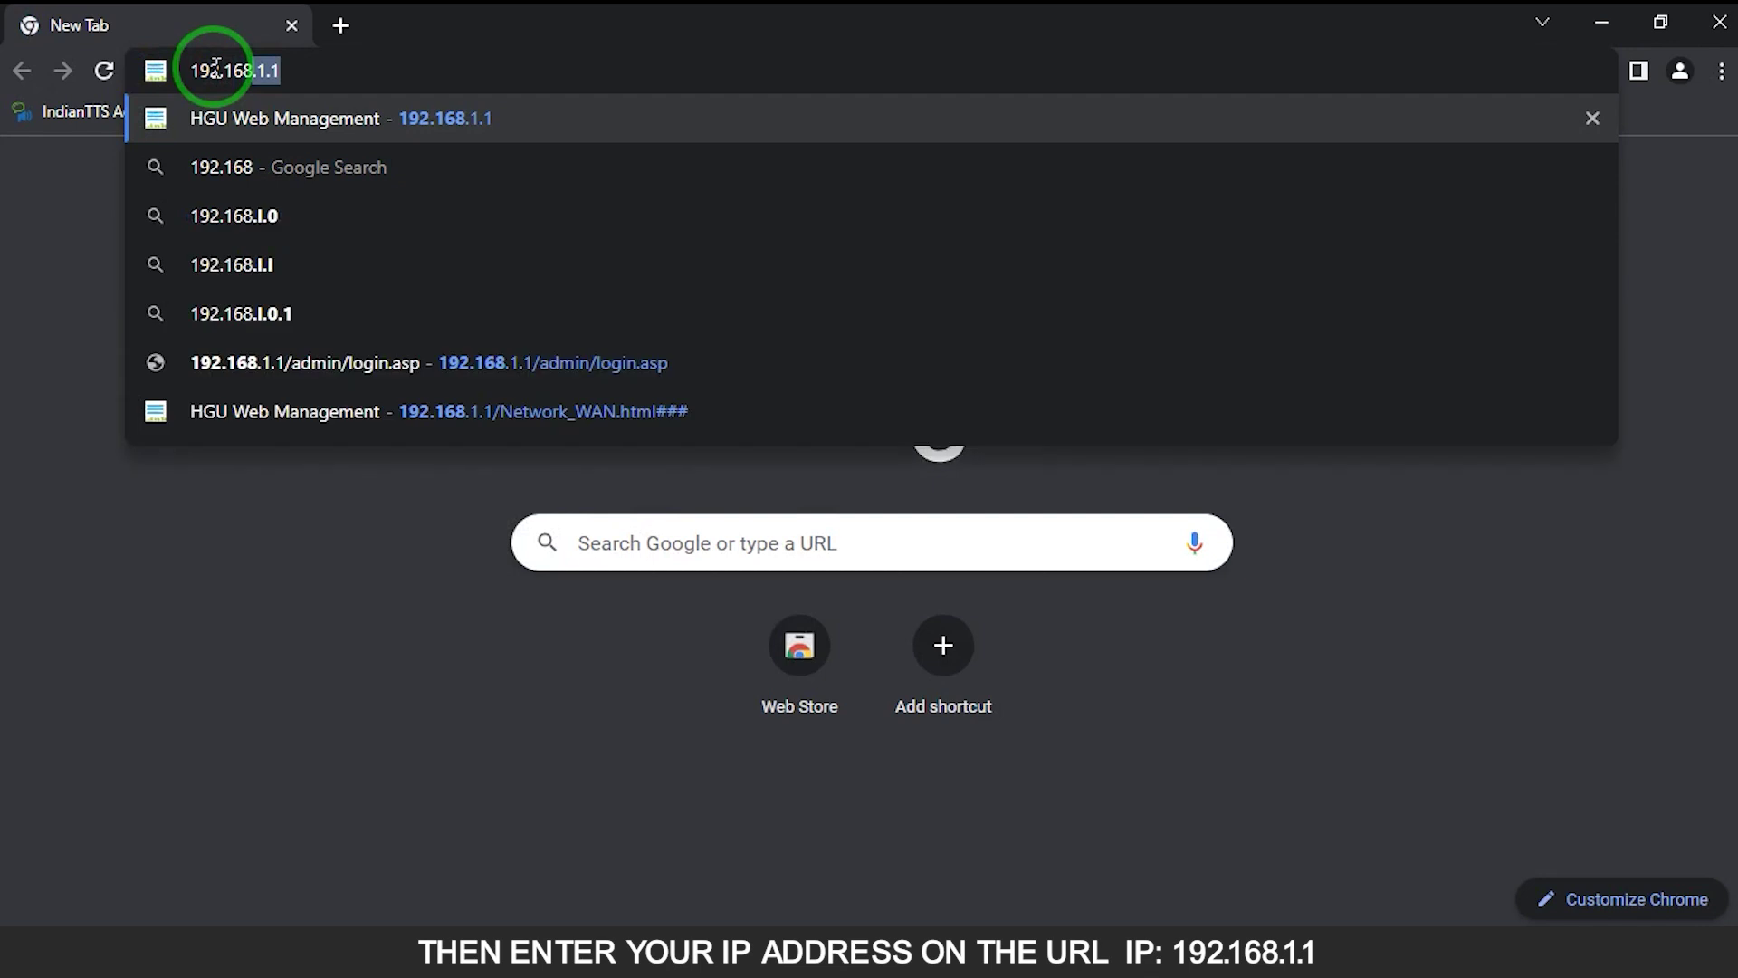
text(.1.1)
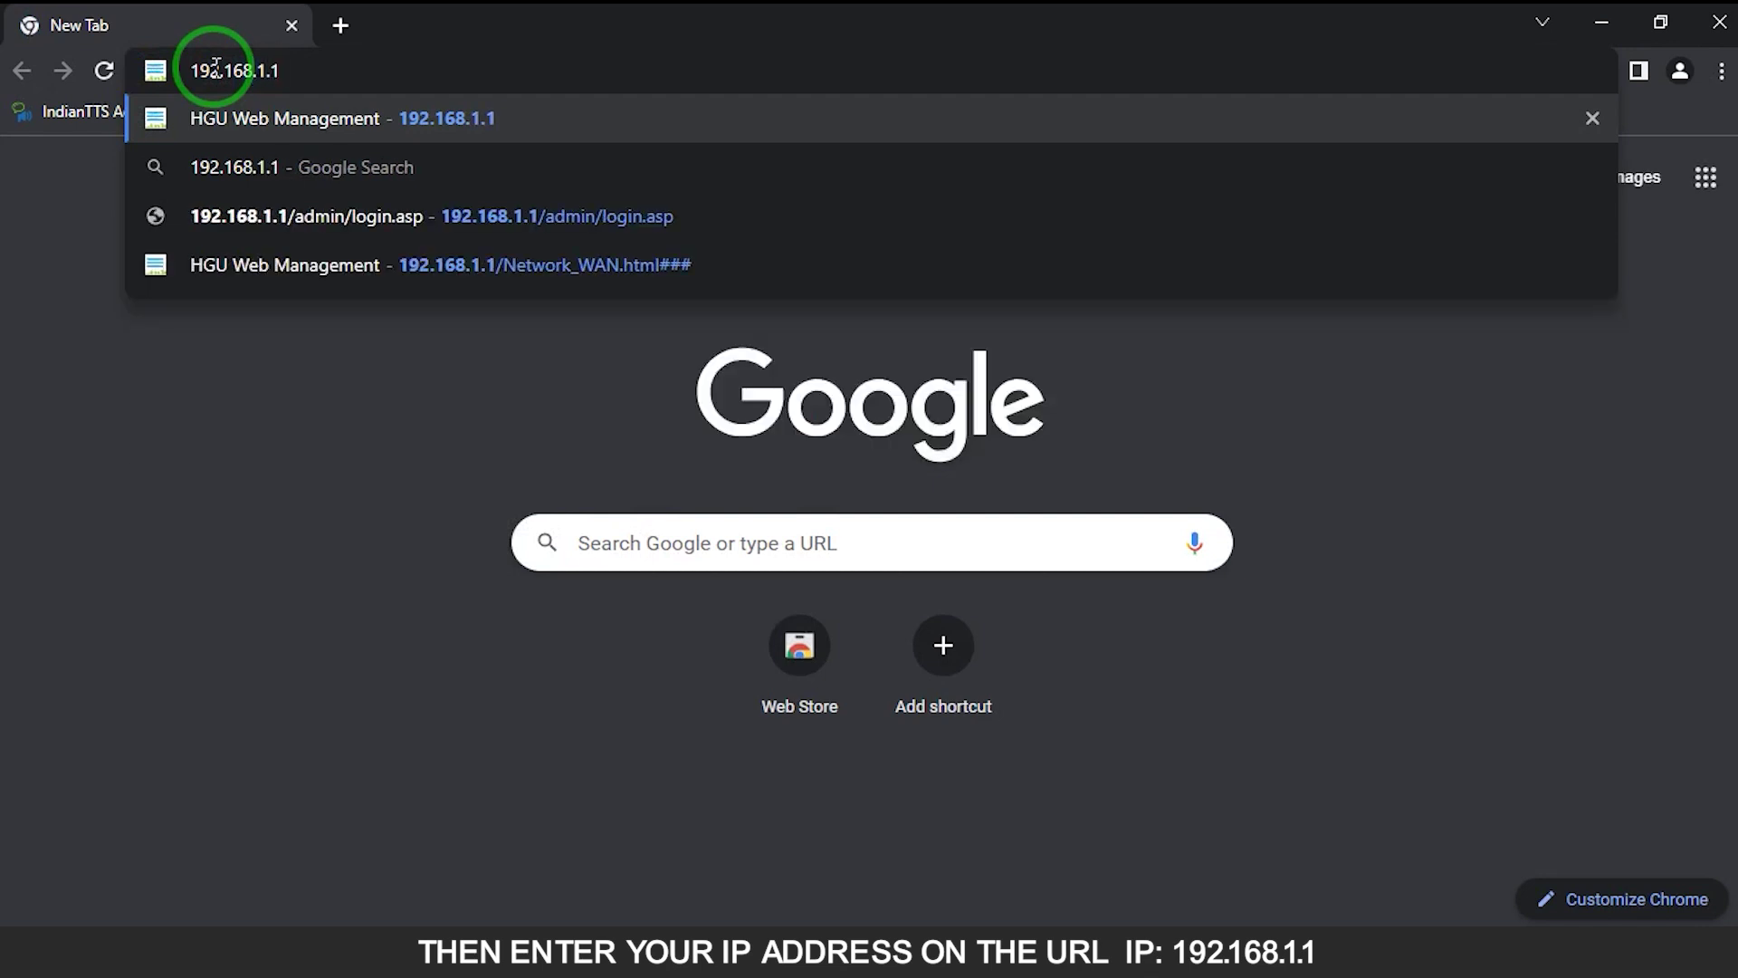
key(Return)
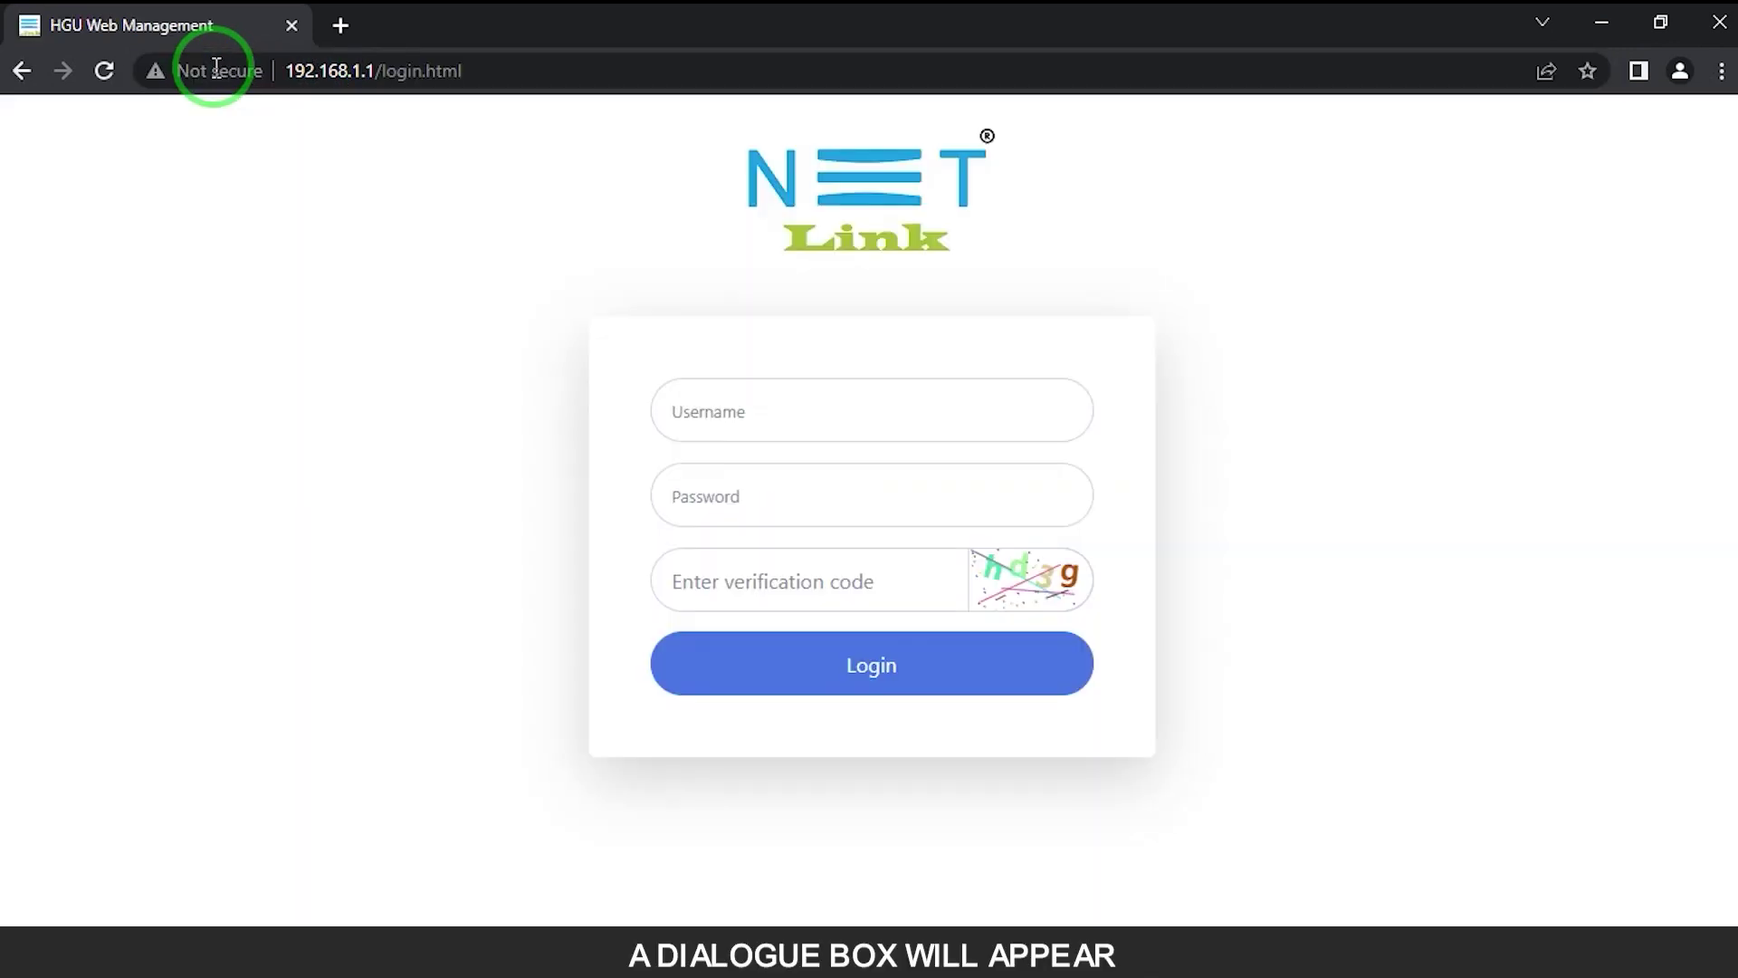
Log in as admin with the password and the captcha verification code
click(673, 414)
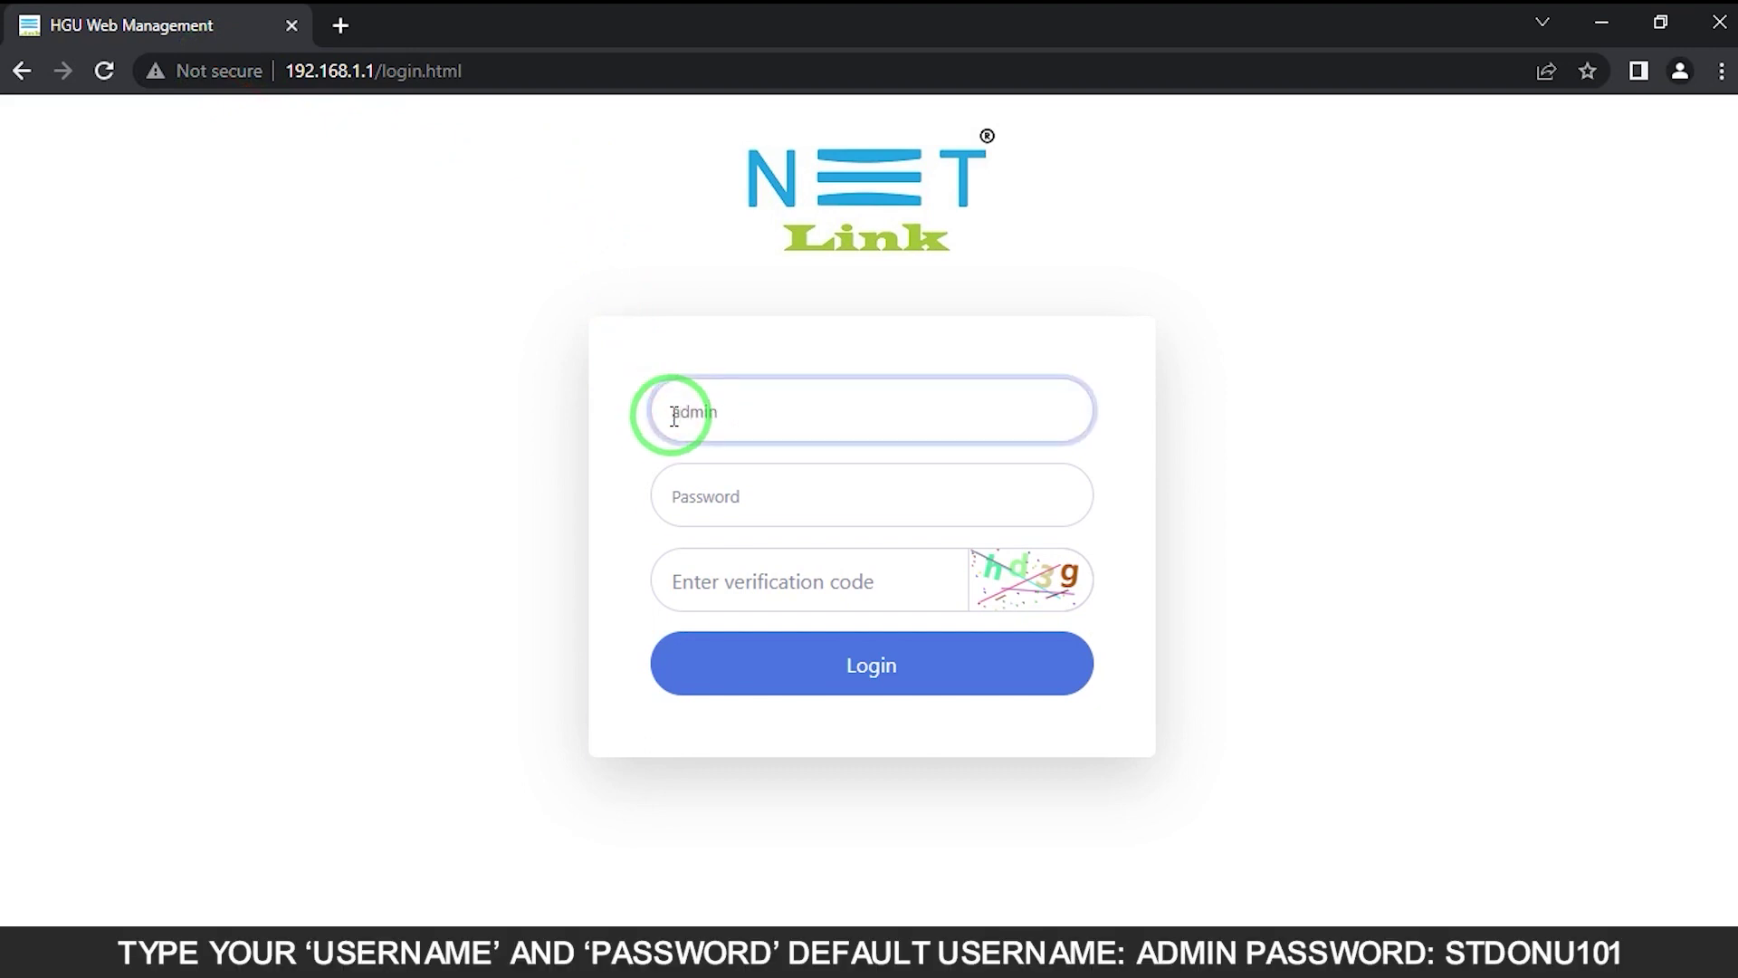
key(Tab)
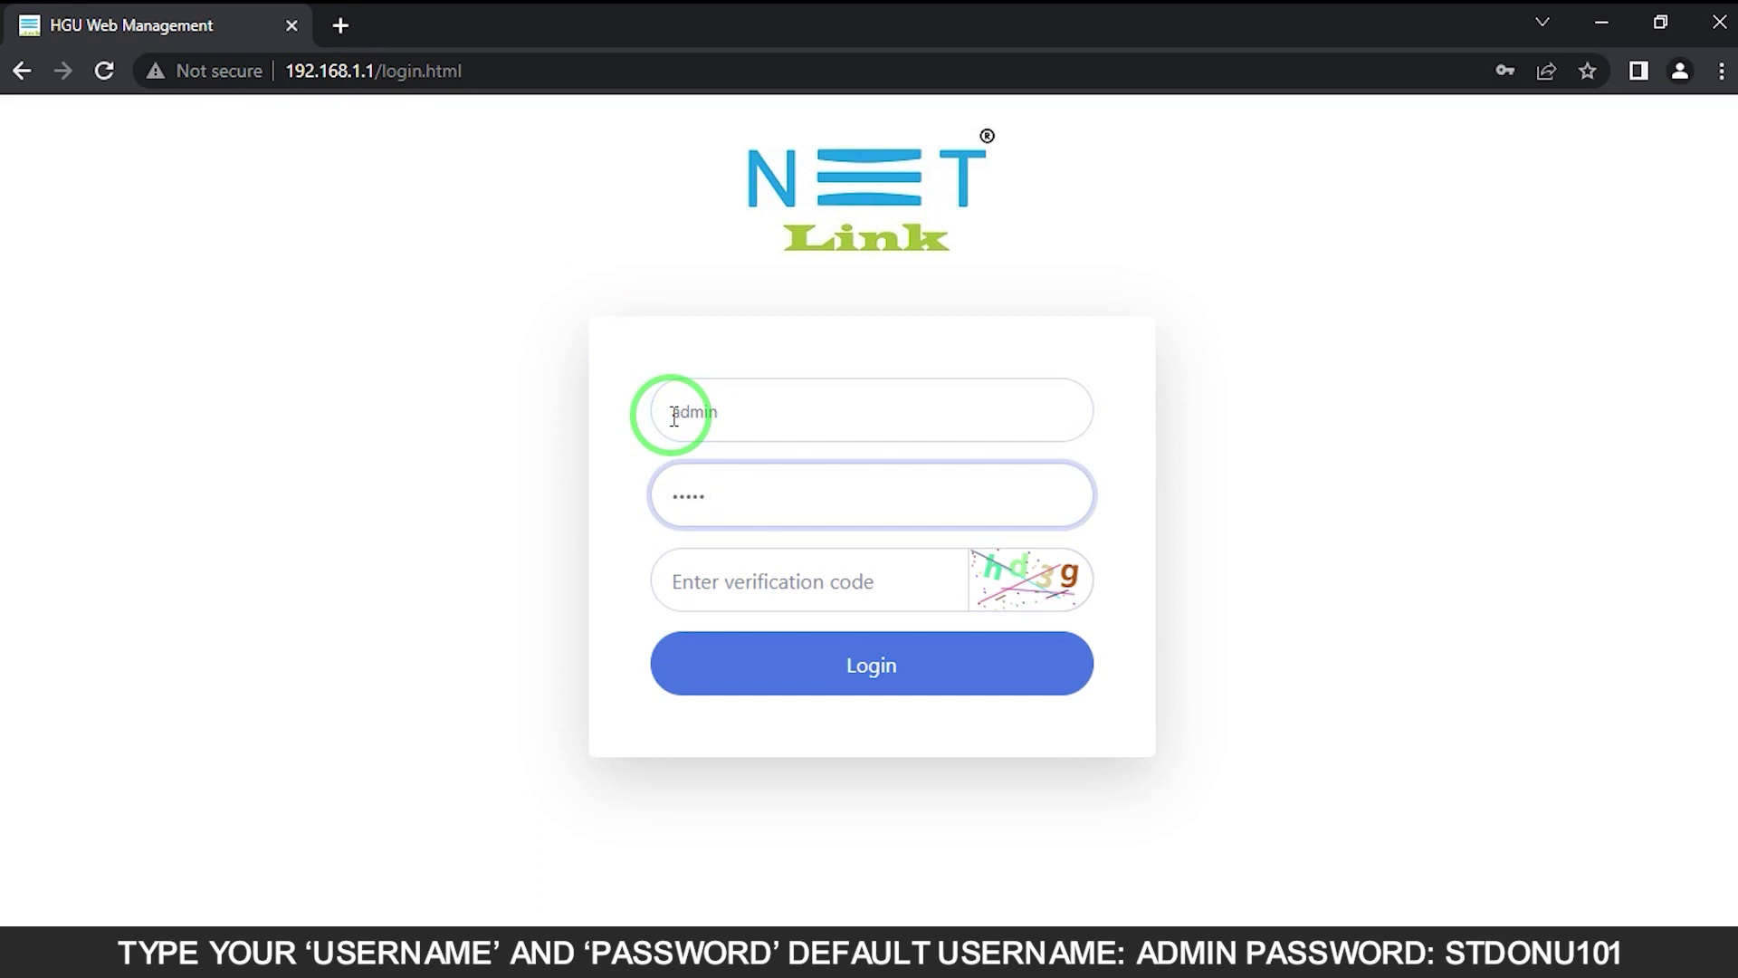
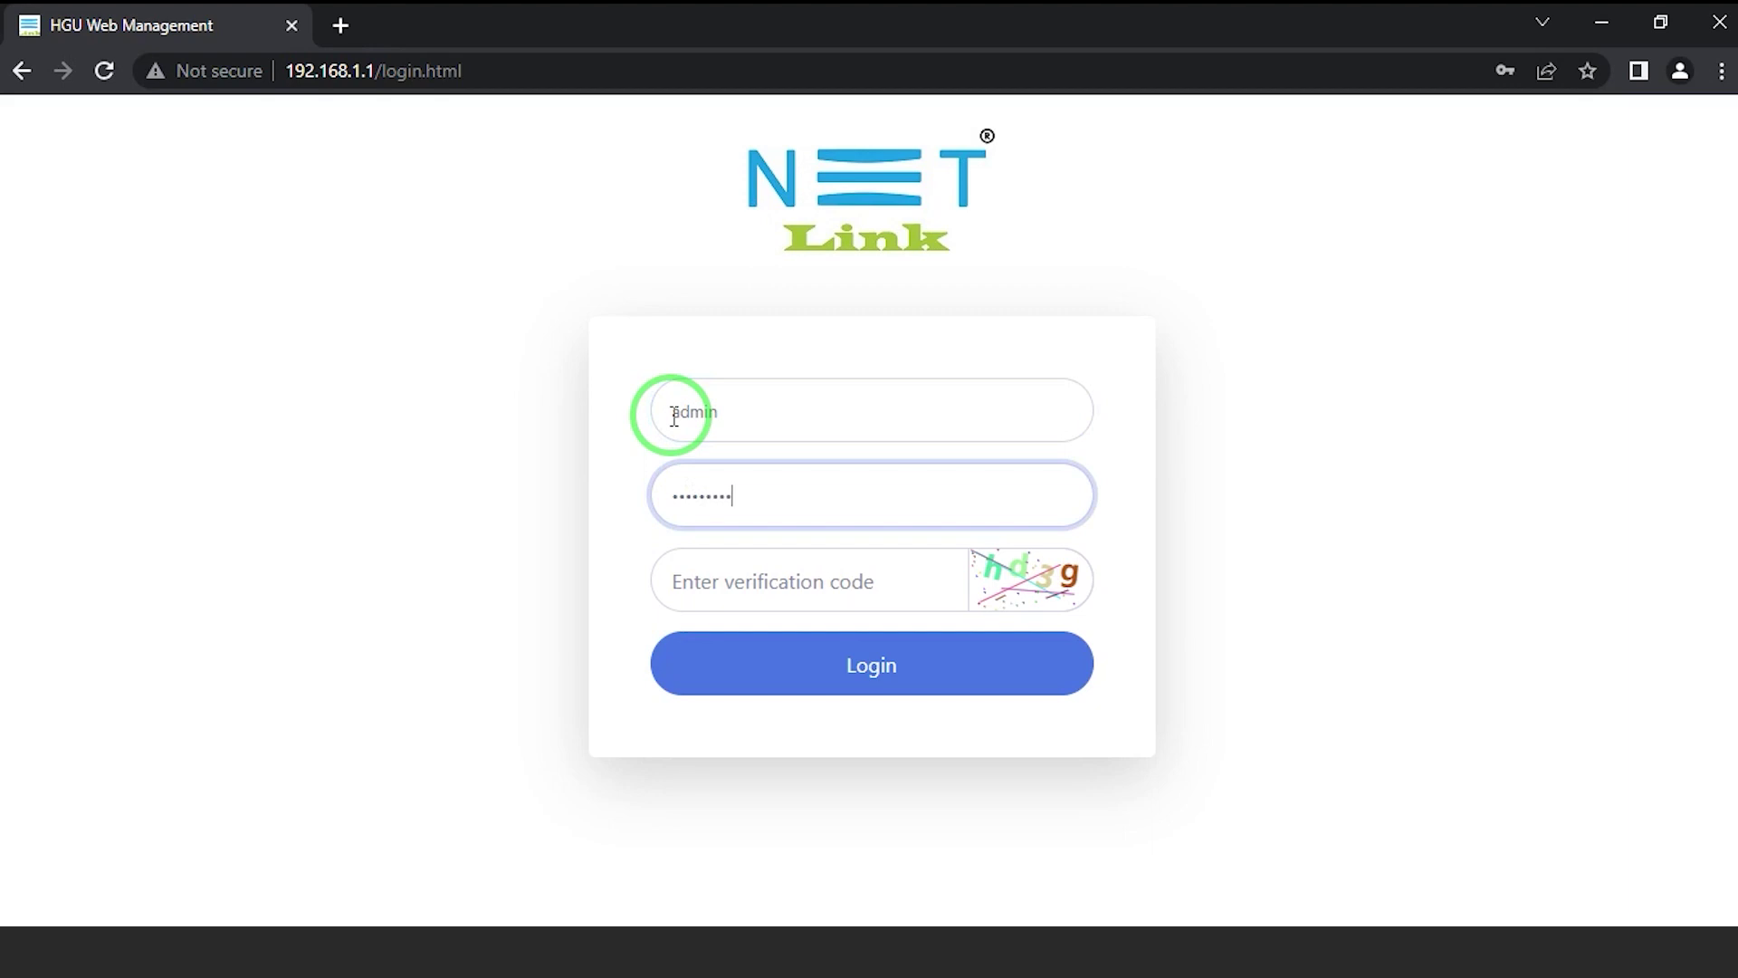
click(736, 581)
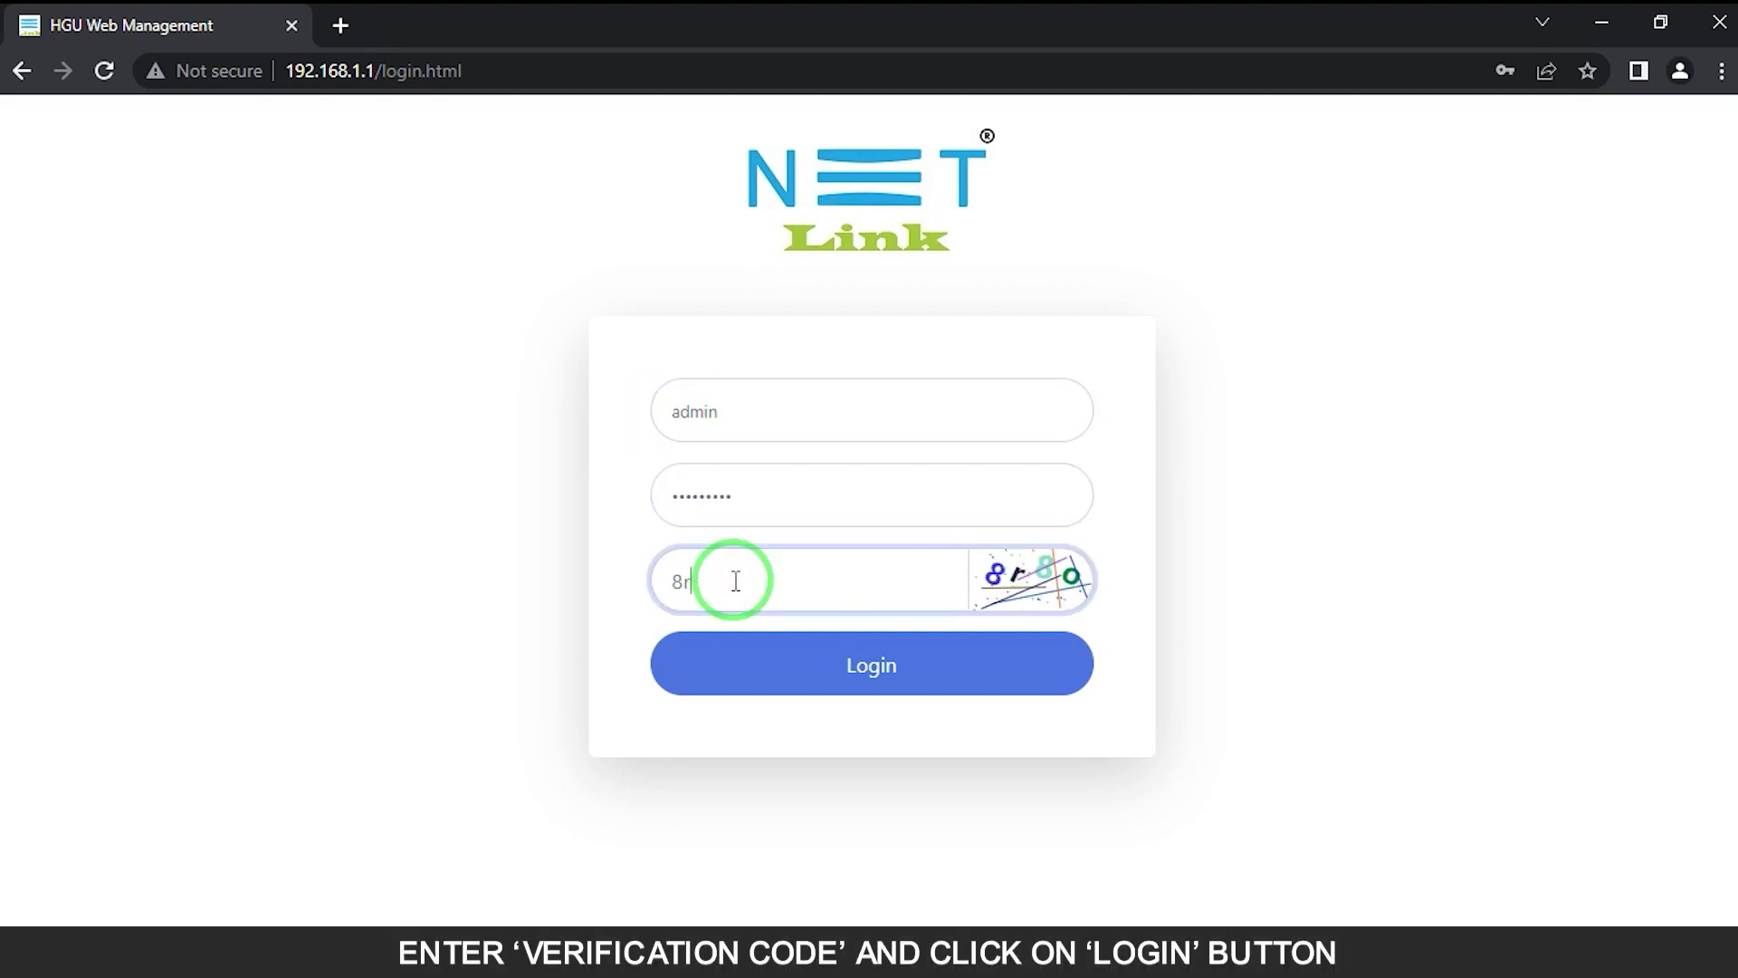
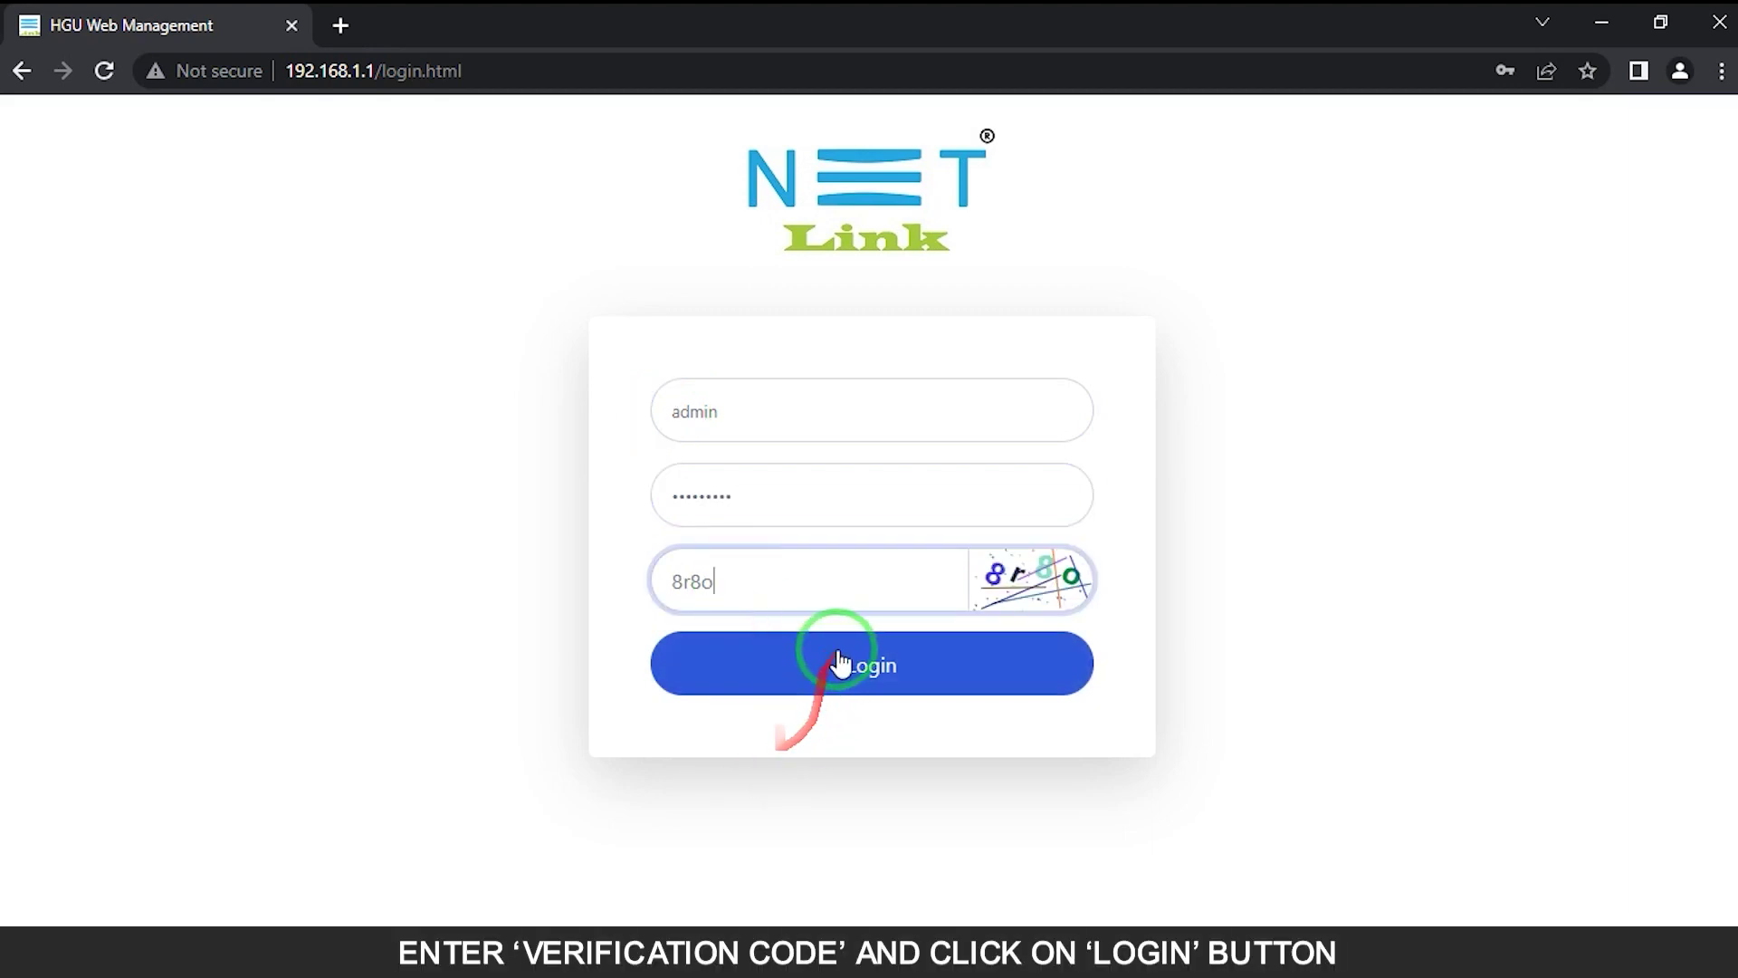
click(831, 679)
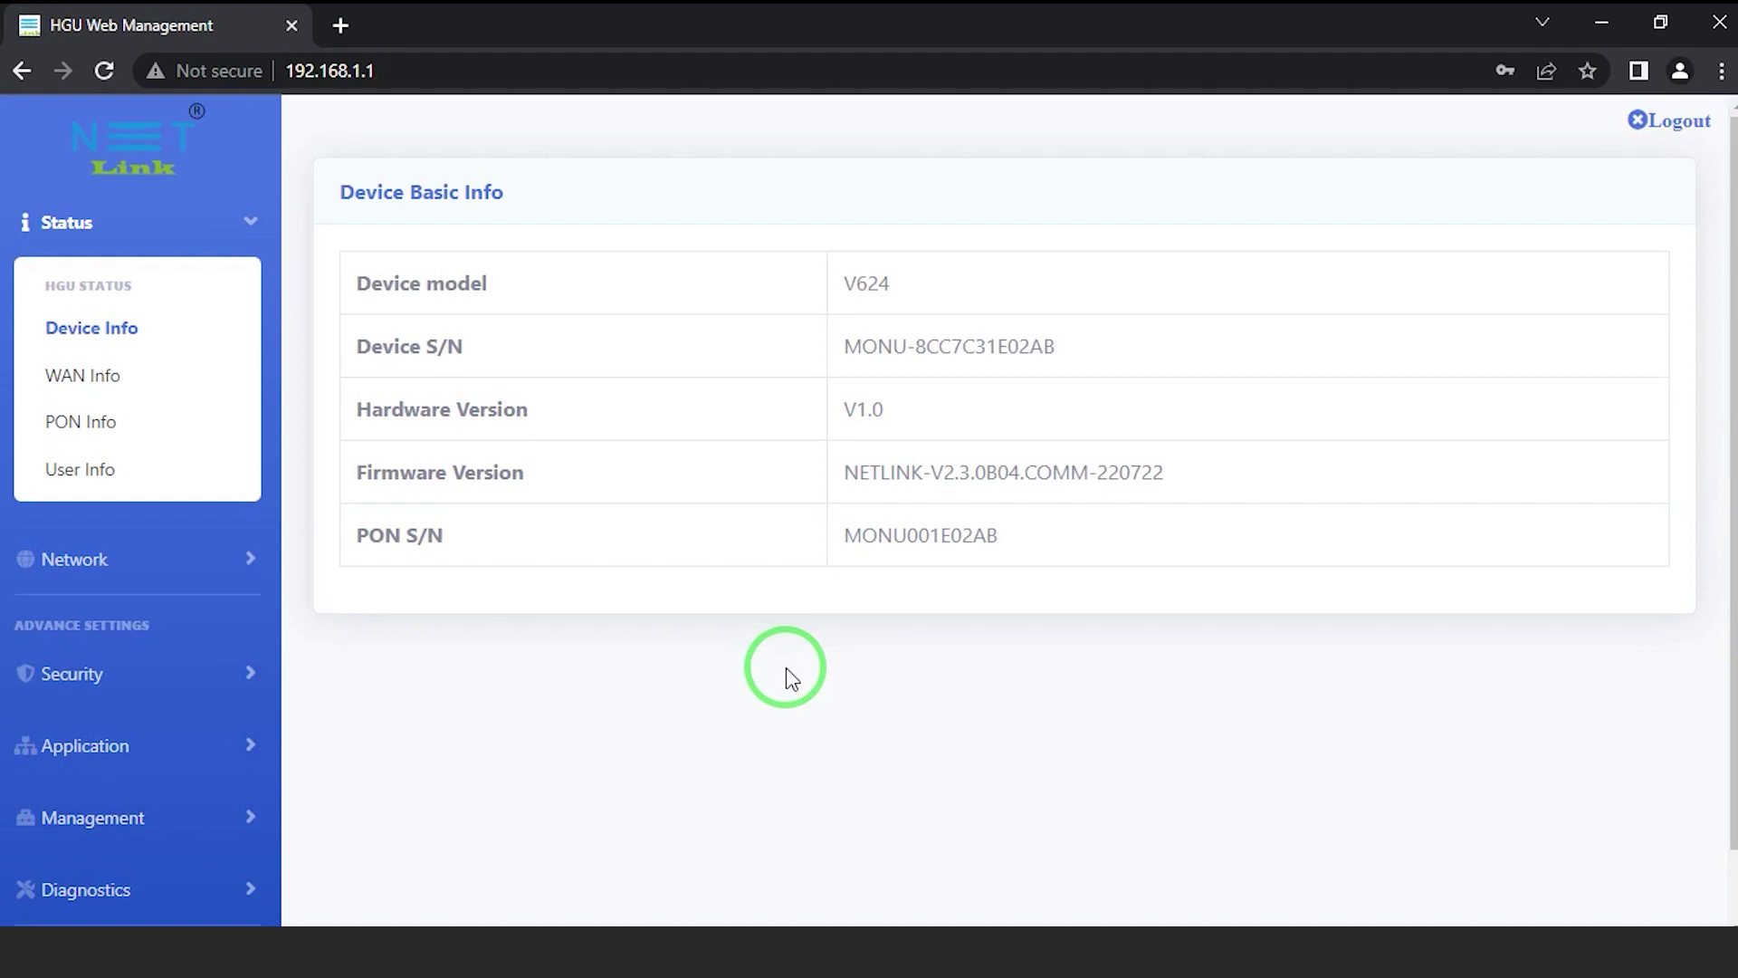
Expand the Network section in the left sidebar
click(78, 563)
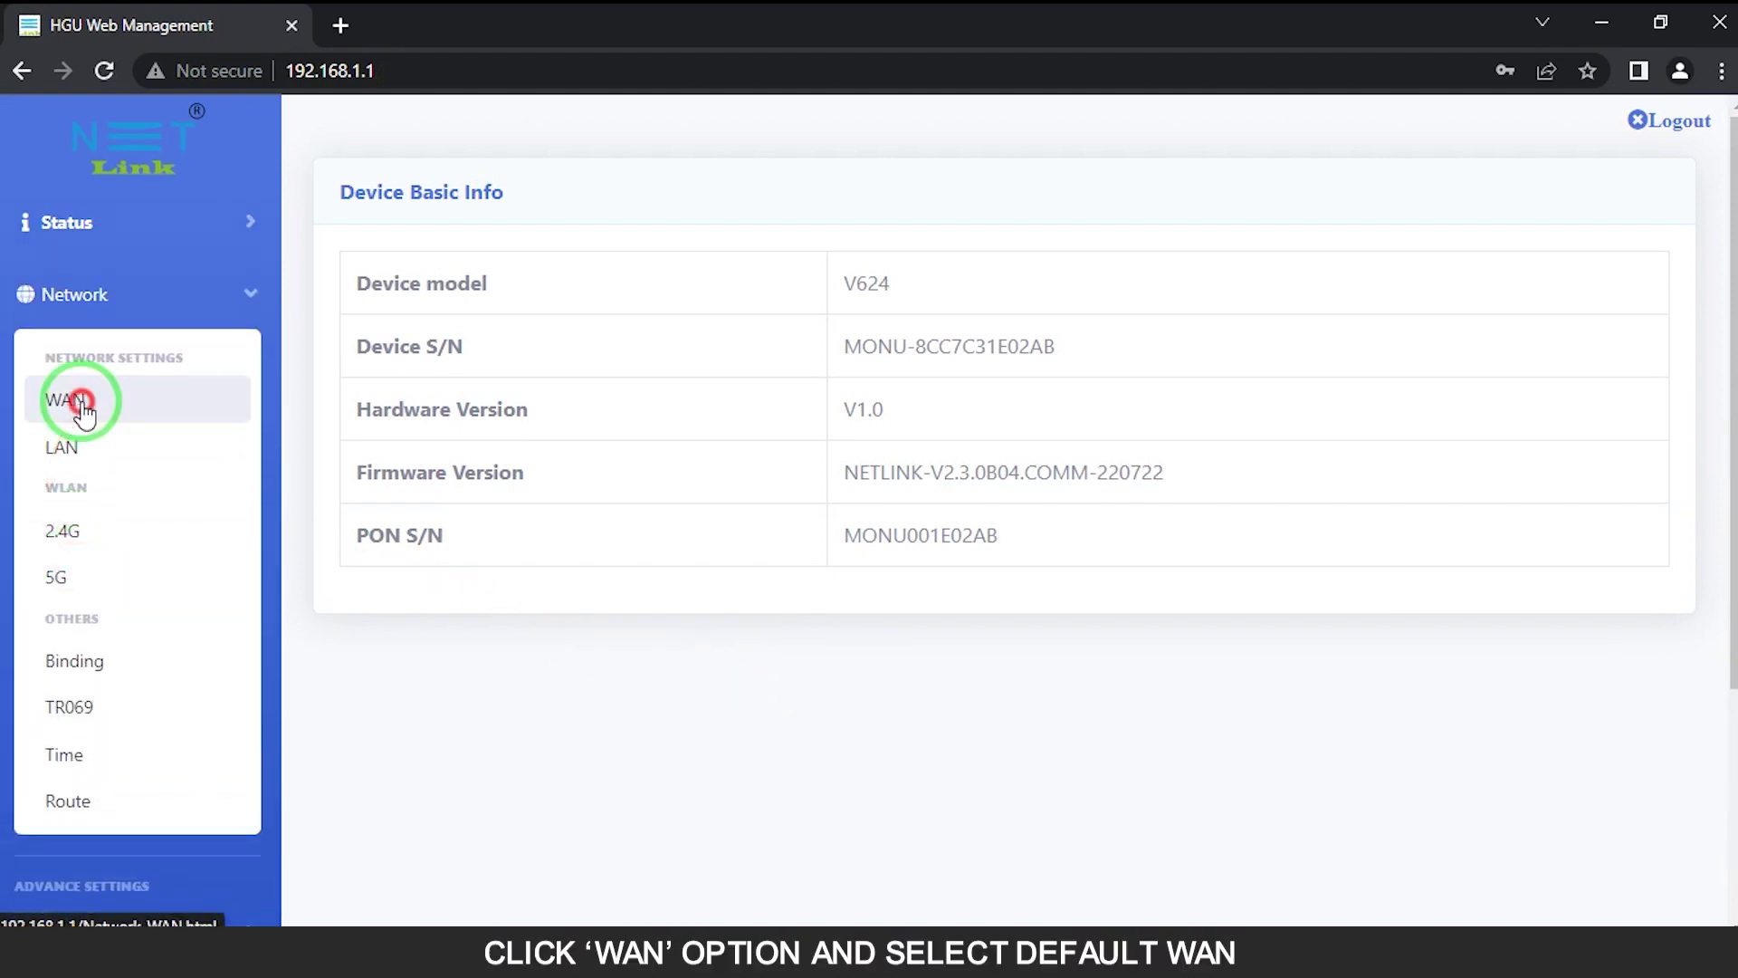
On the WAN page, select and delete the 3_INTERNET_R_VID_100 connection
click(82, 400)
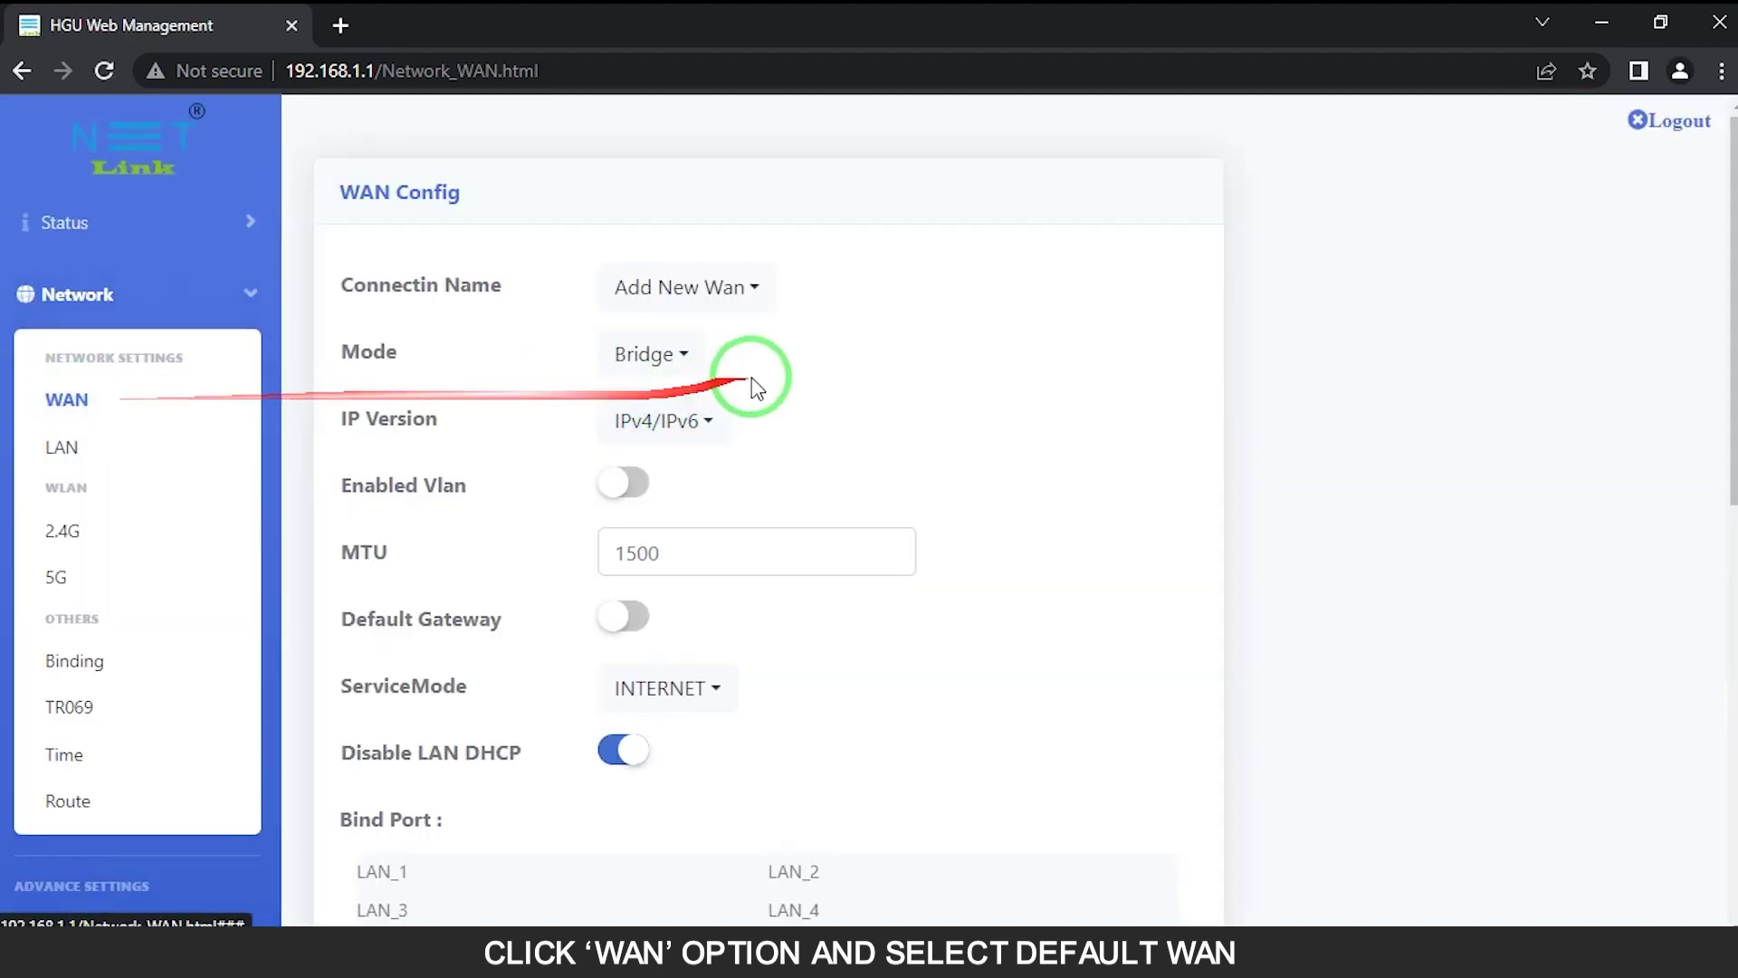
click(748, 286)
click(701, 400)
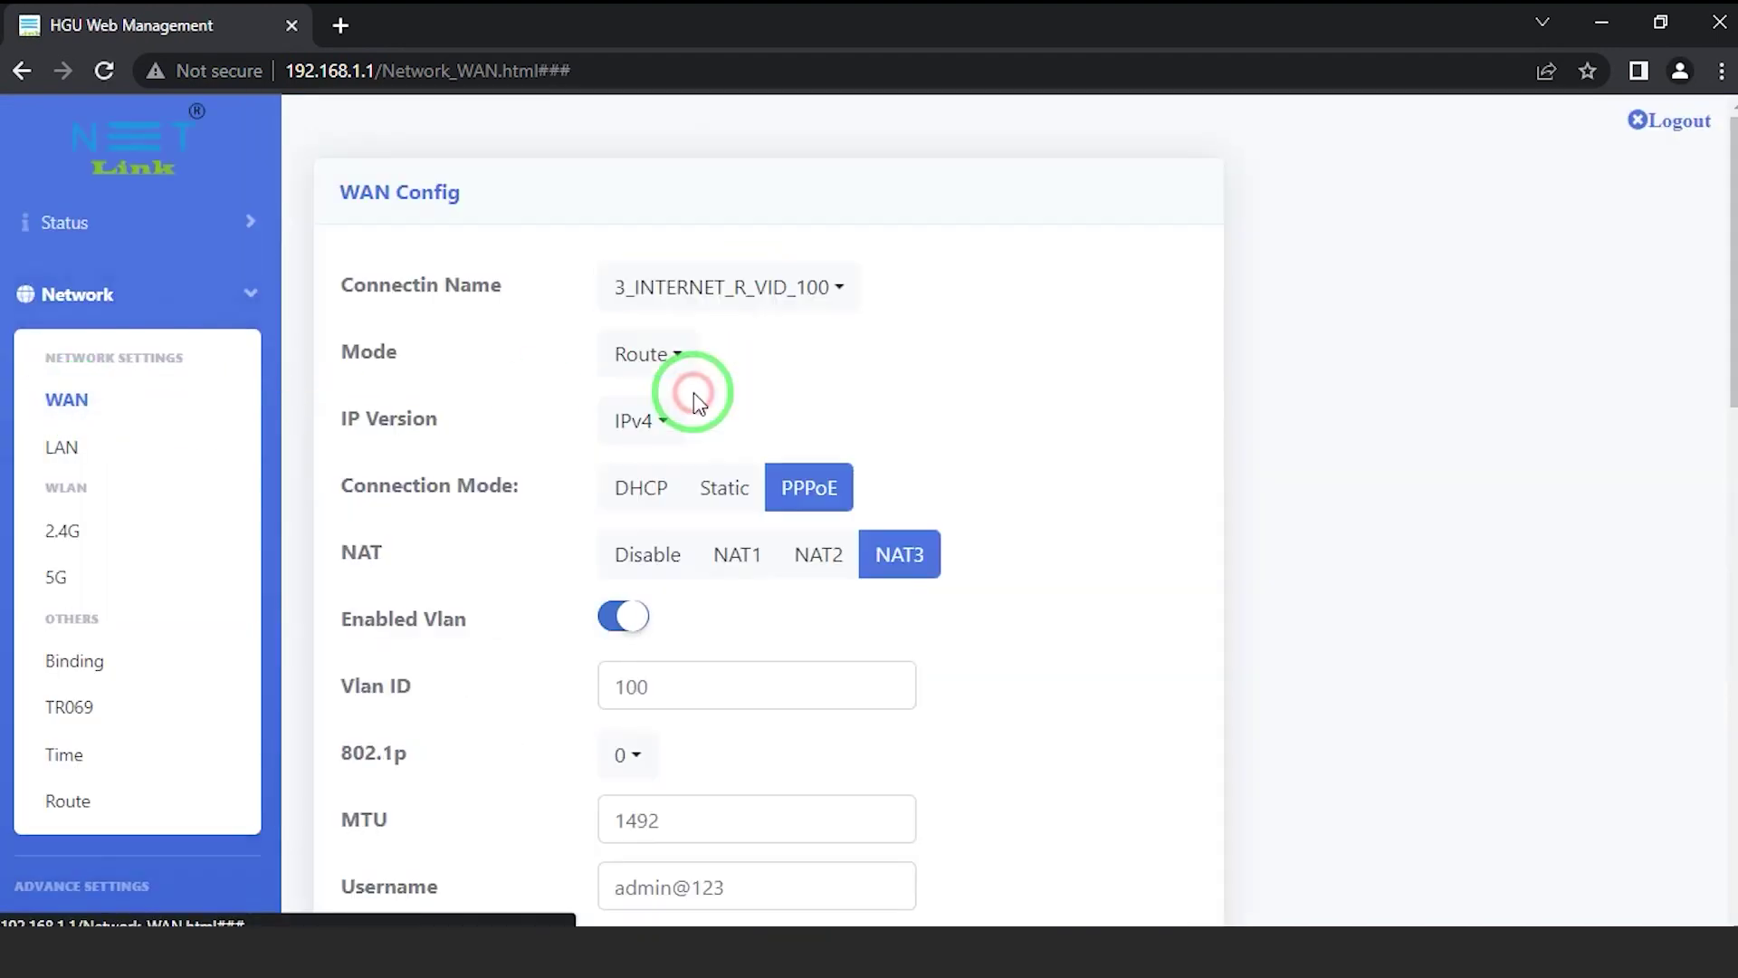
scroll(770, 633, down, 10)
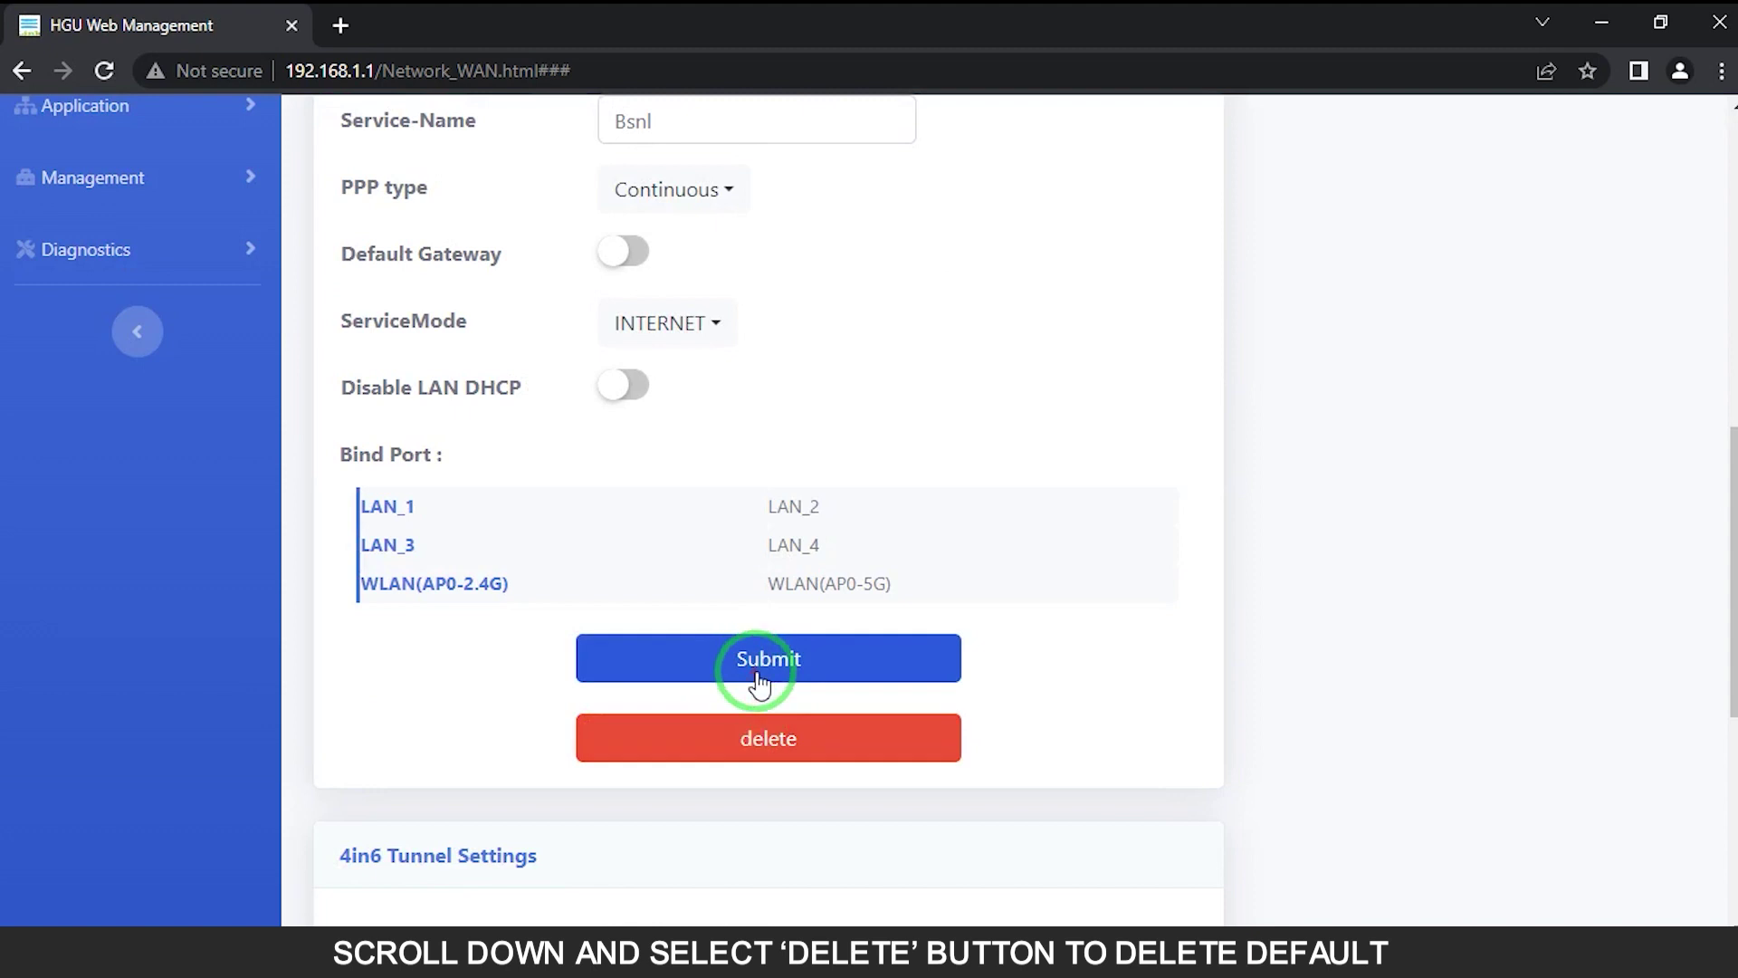
click(751, 740)
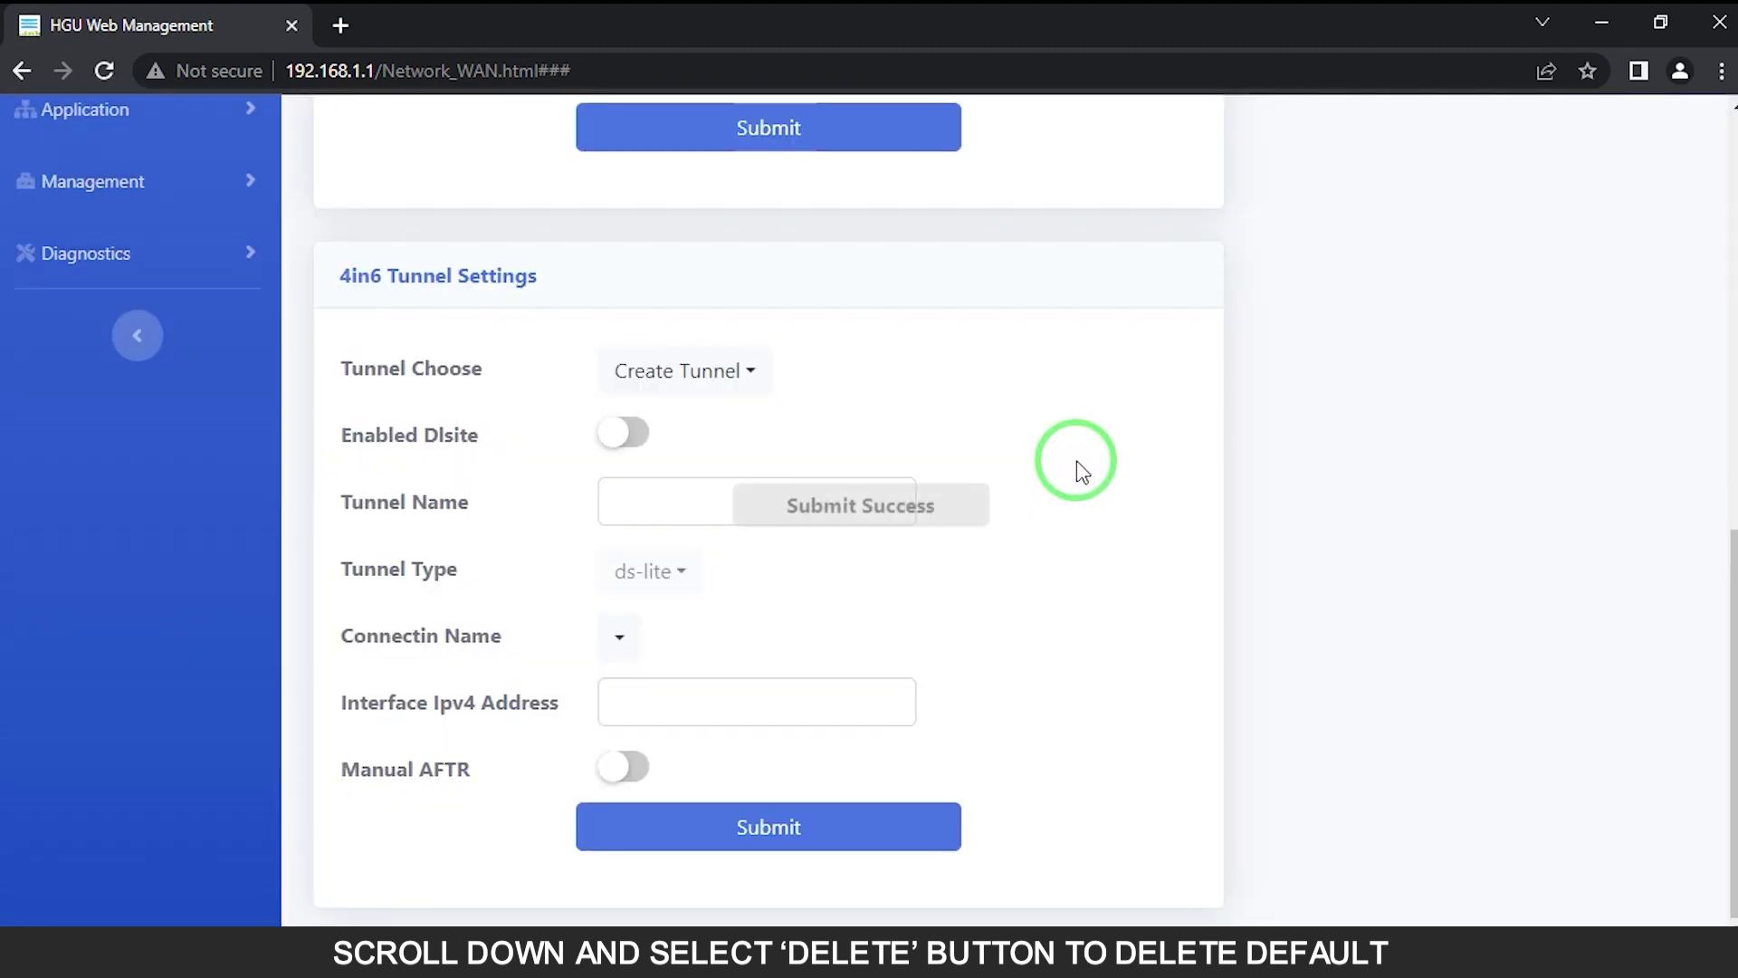
scroll(1004, 516, up, 3)
scroll(995, 530, up, 5)
scroll(989, 540, up, 3)
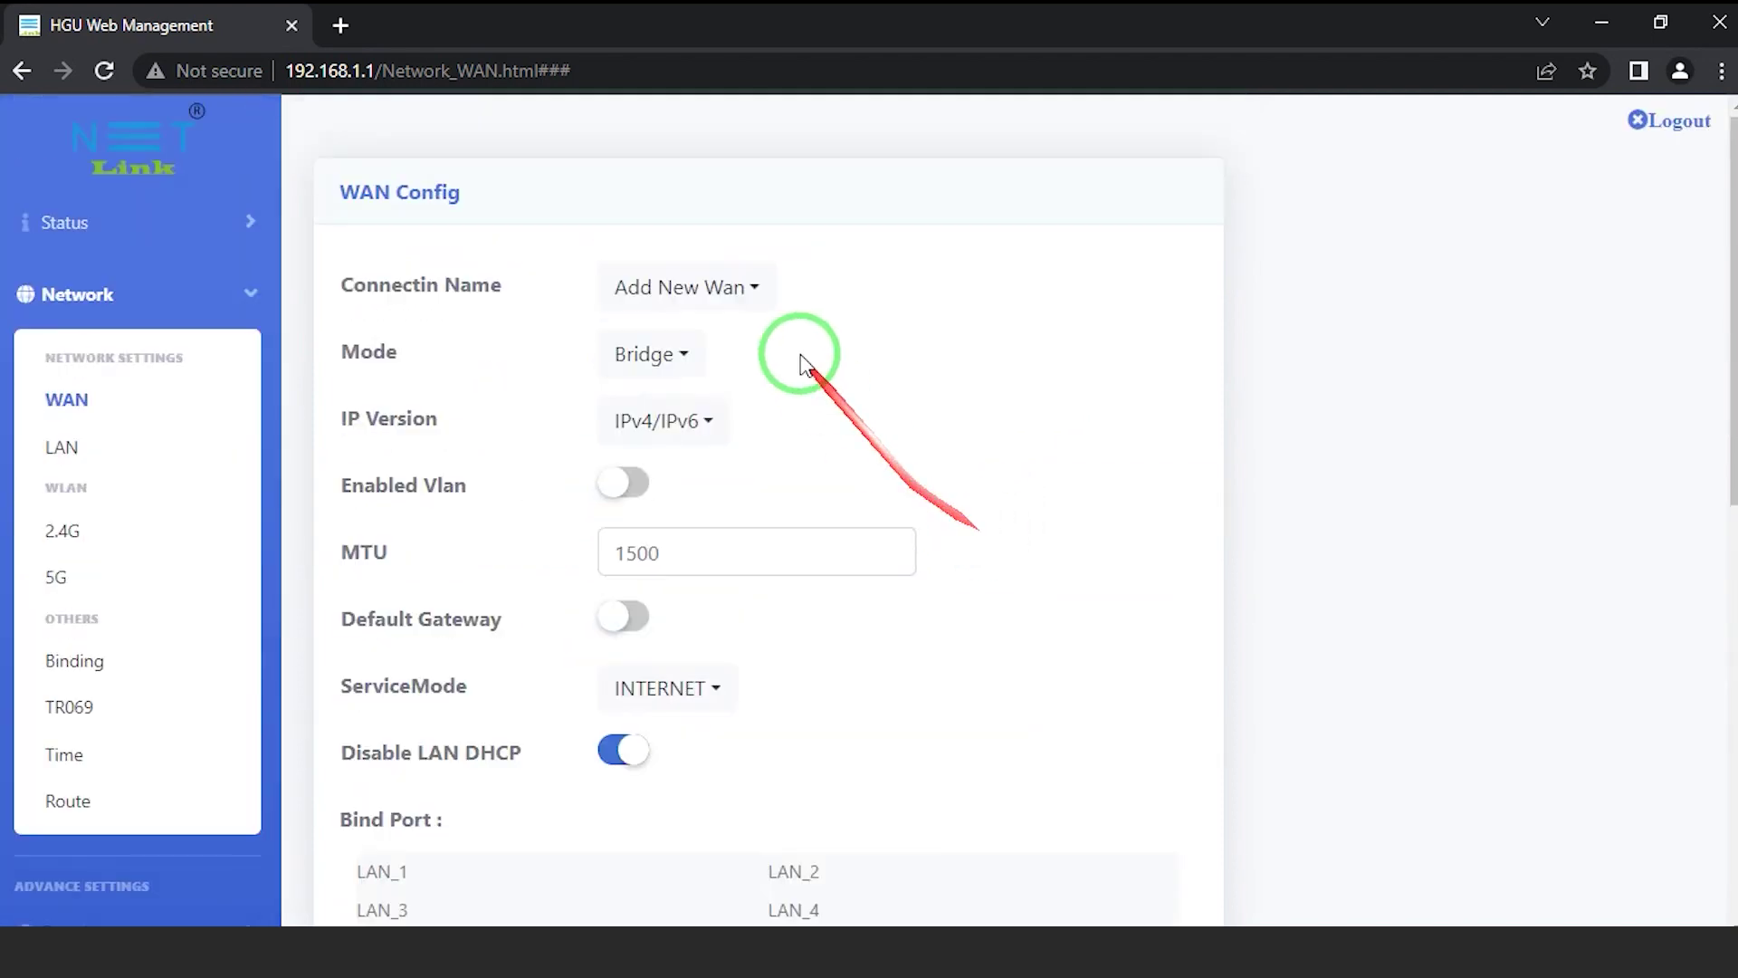
Add a new WAN with Route mode, IPv4 only and PPPoE connection mode
click(718, 291)
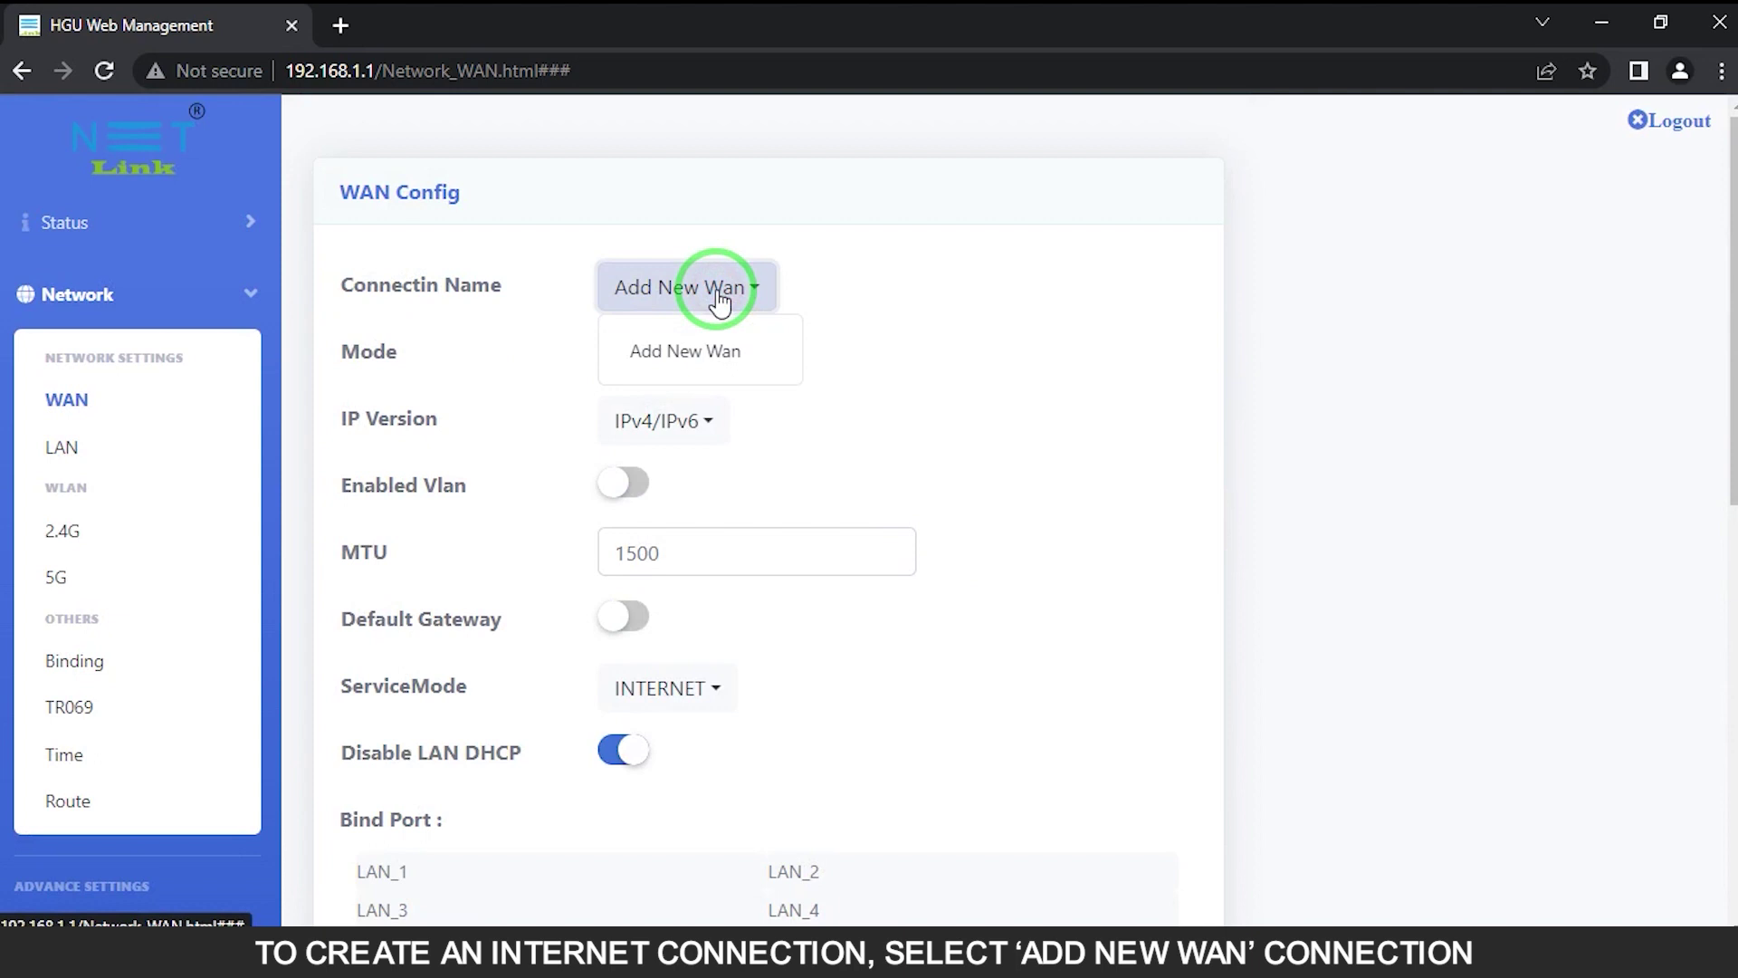
click(677, 358)
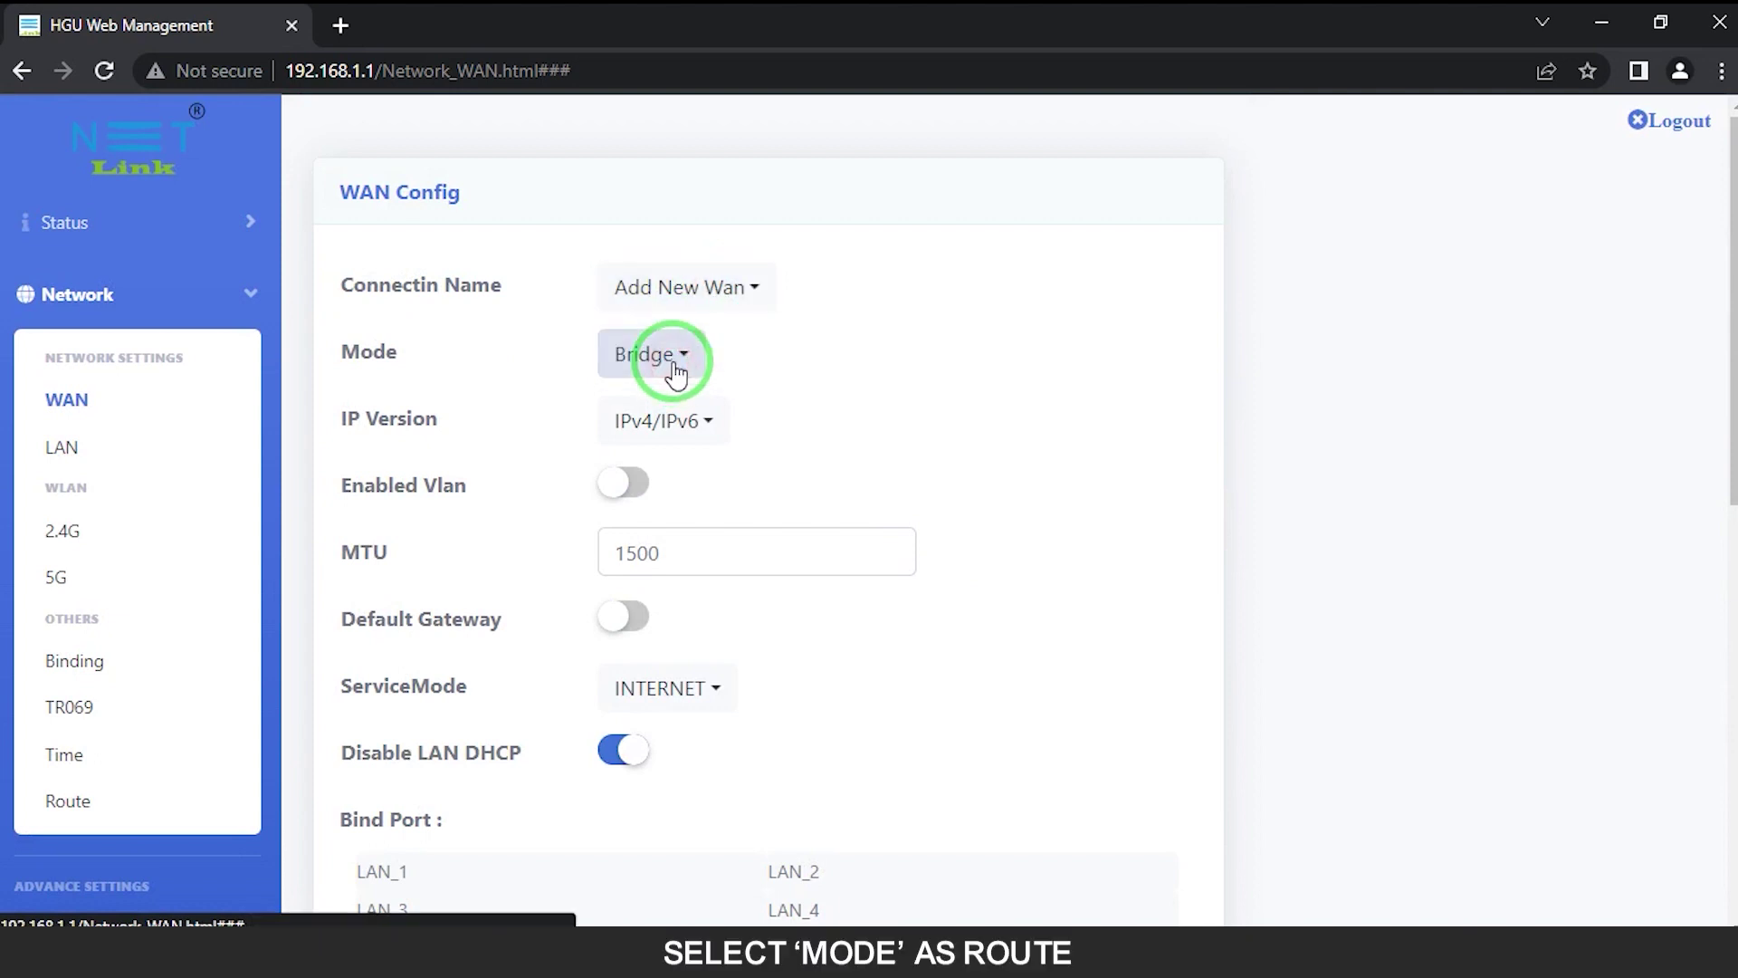
click(654, 478)
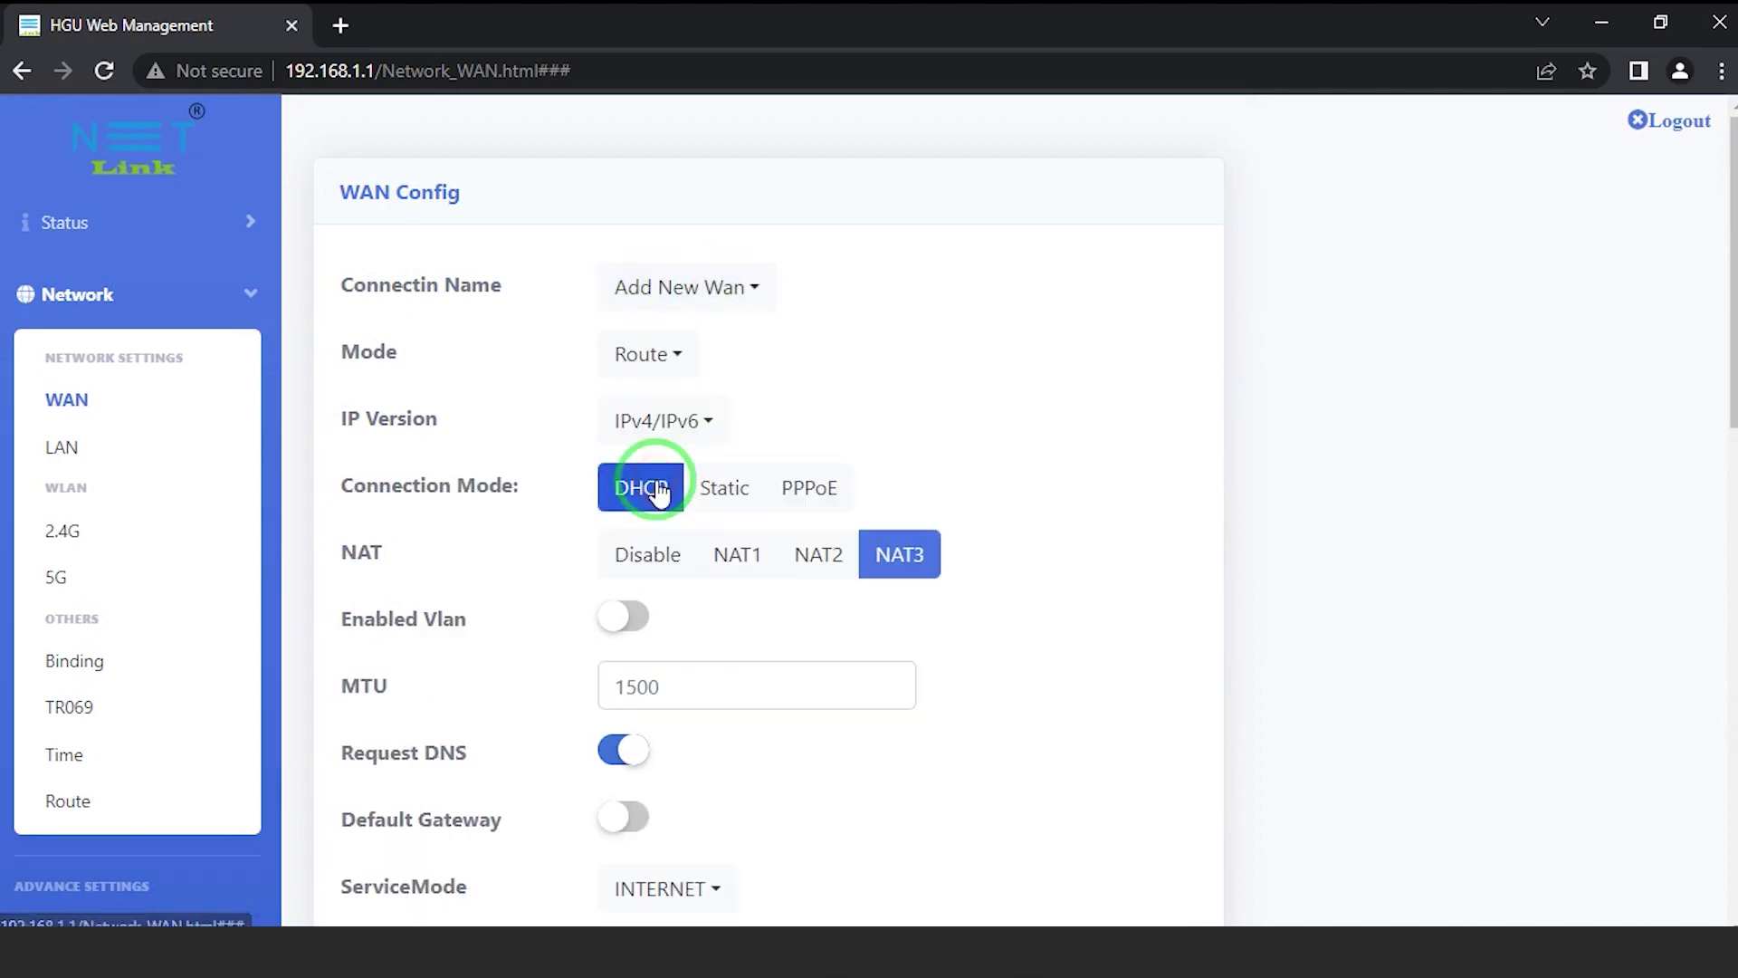
click(696, 426)
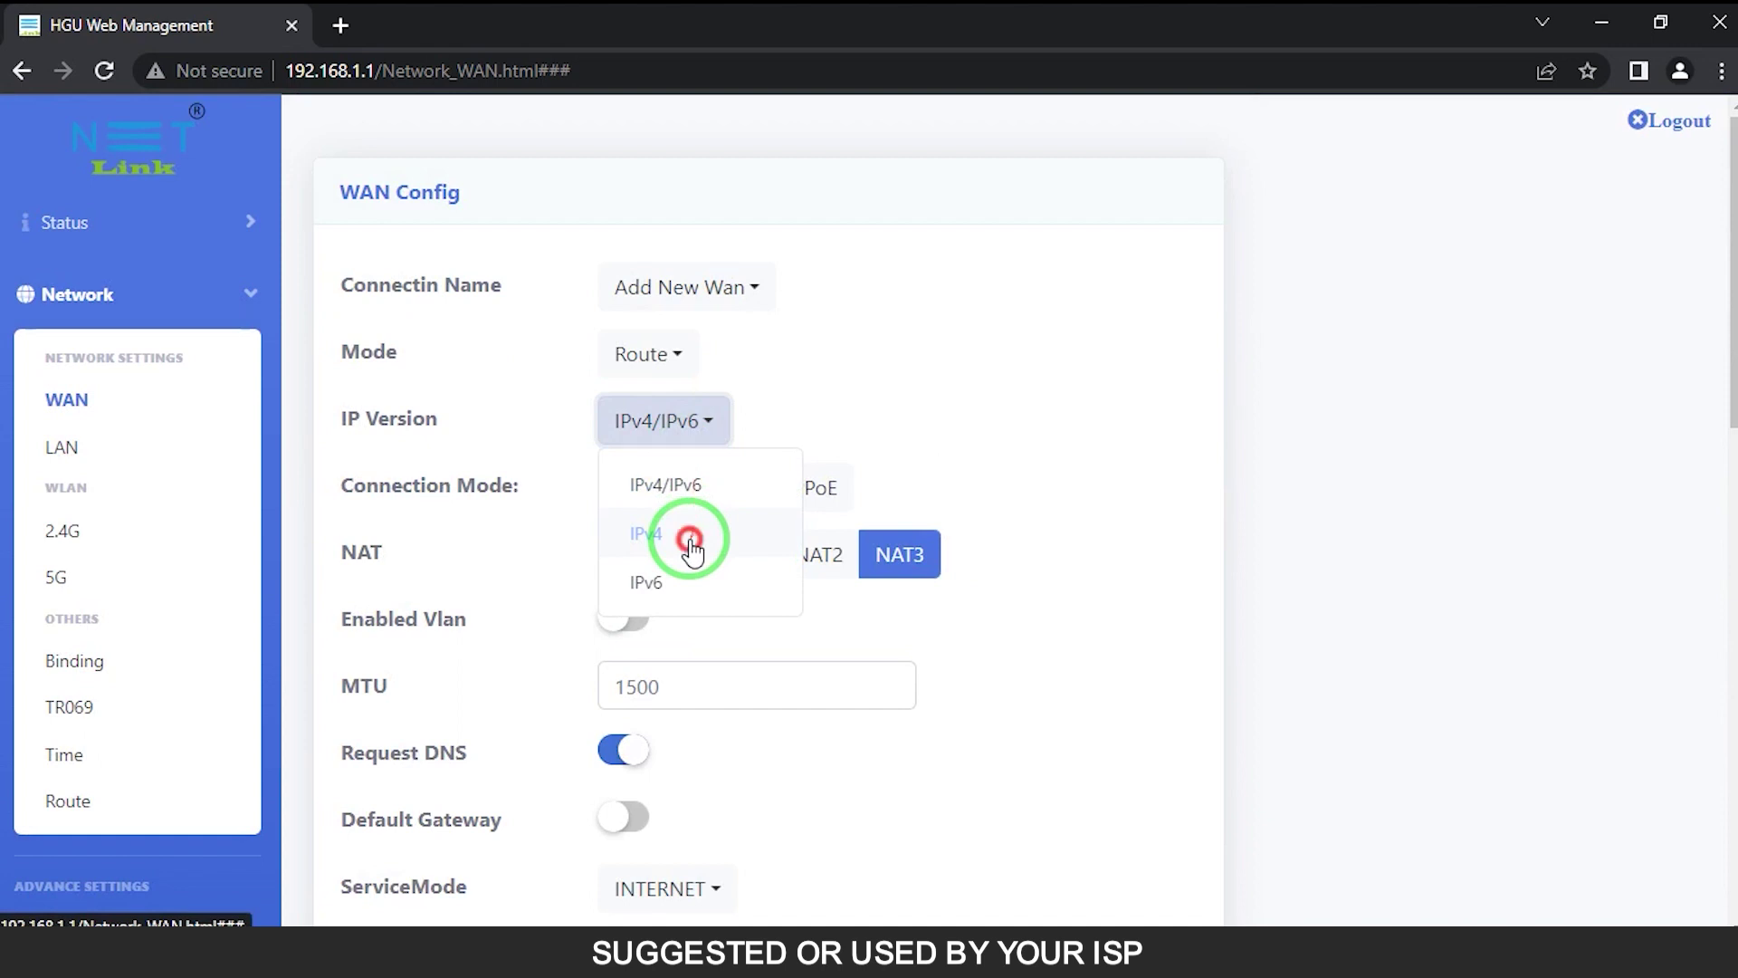
click(691, 543)
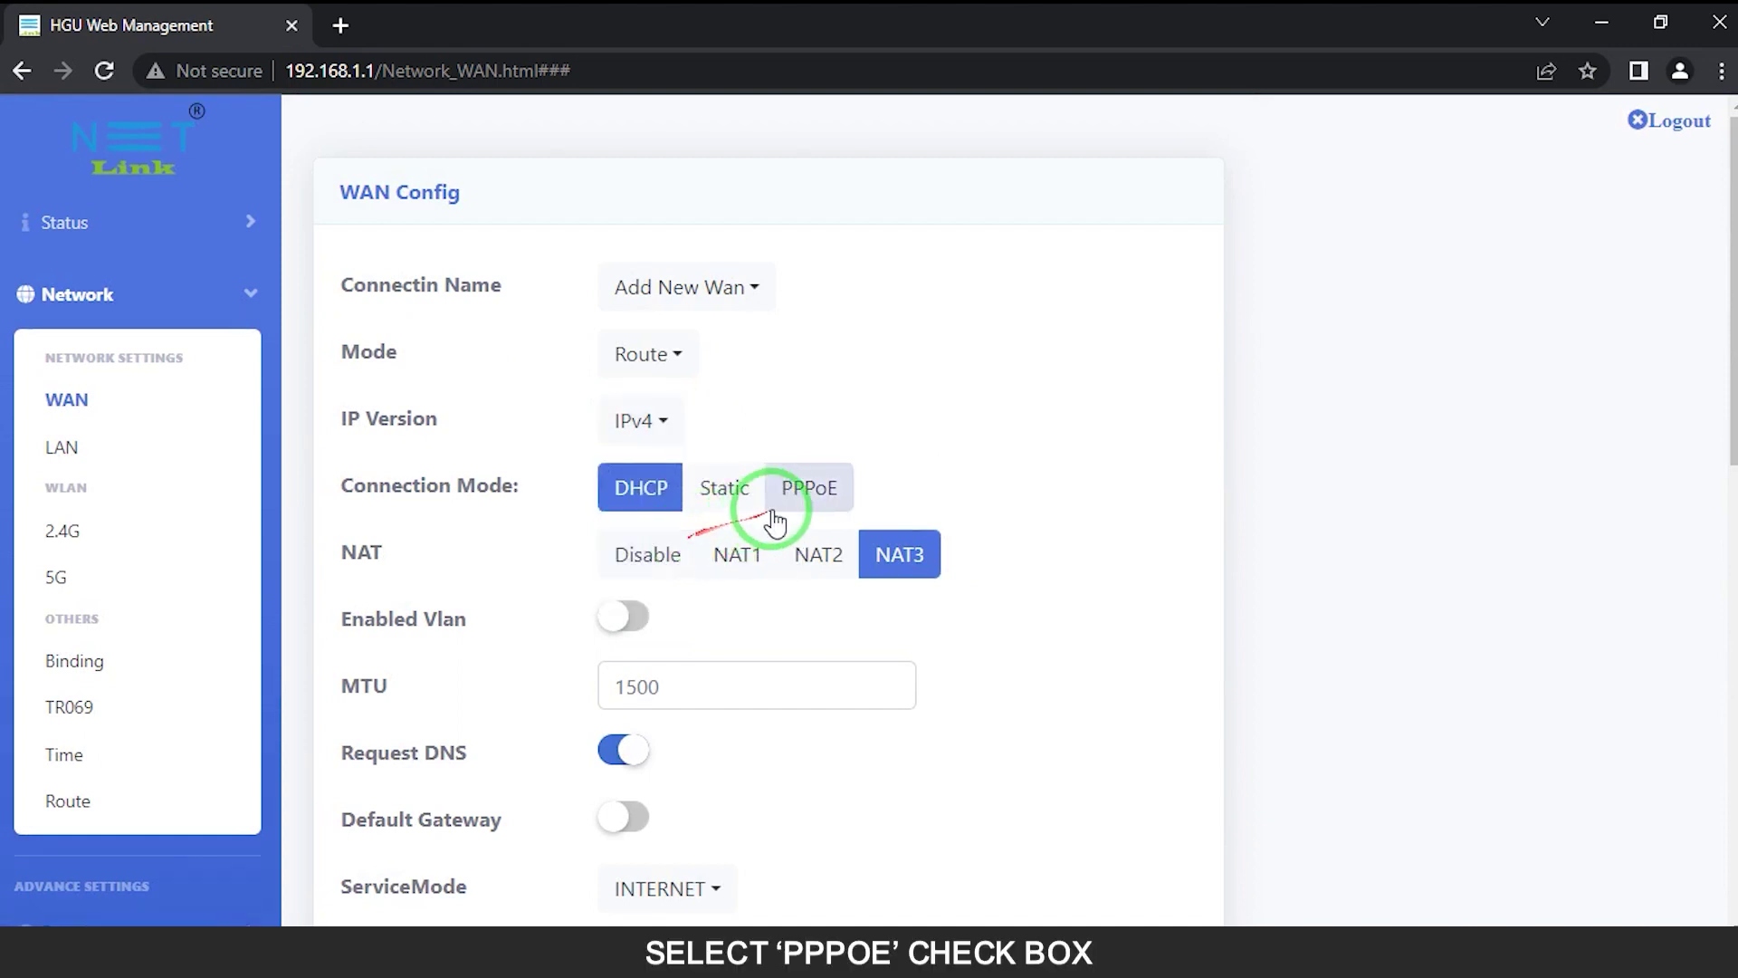
click(828, 497)
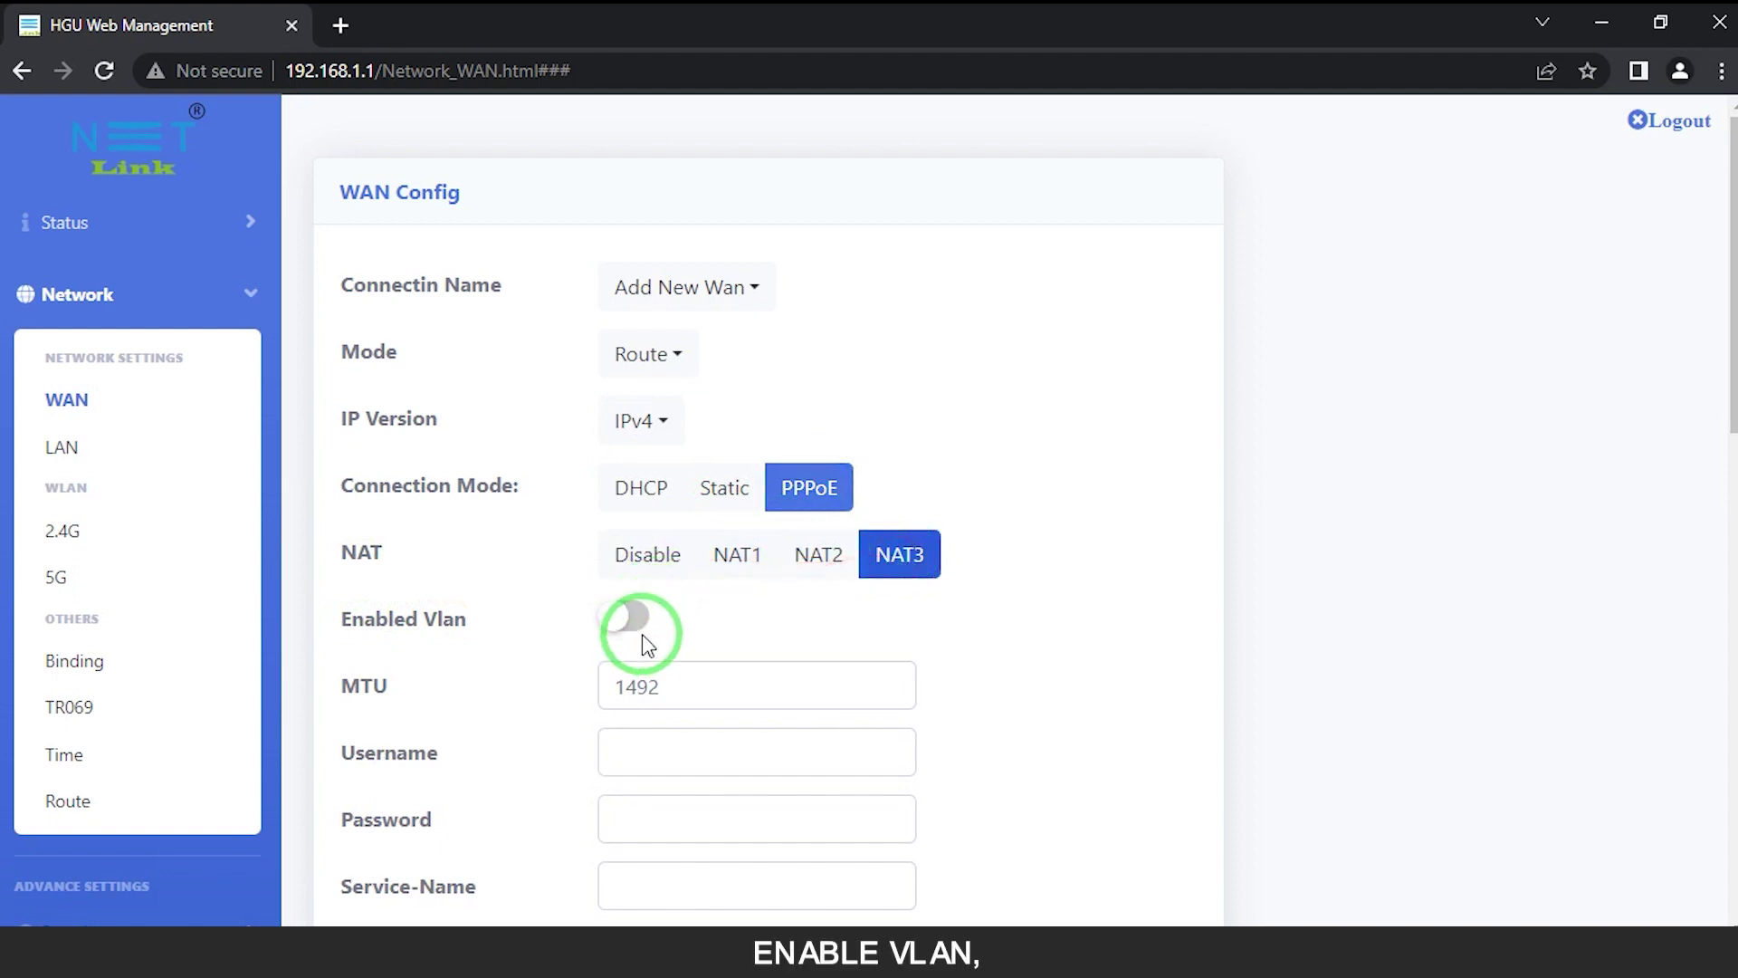
Enable VLAN on the new WAN and replace the VLAN ID 0 with 100
scroll(644, 643, down, 1)
click(638, 490)
click(654, 568)
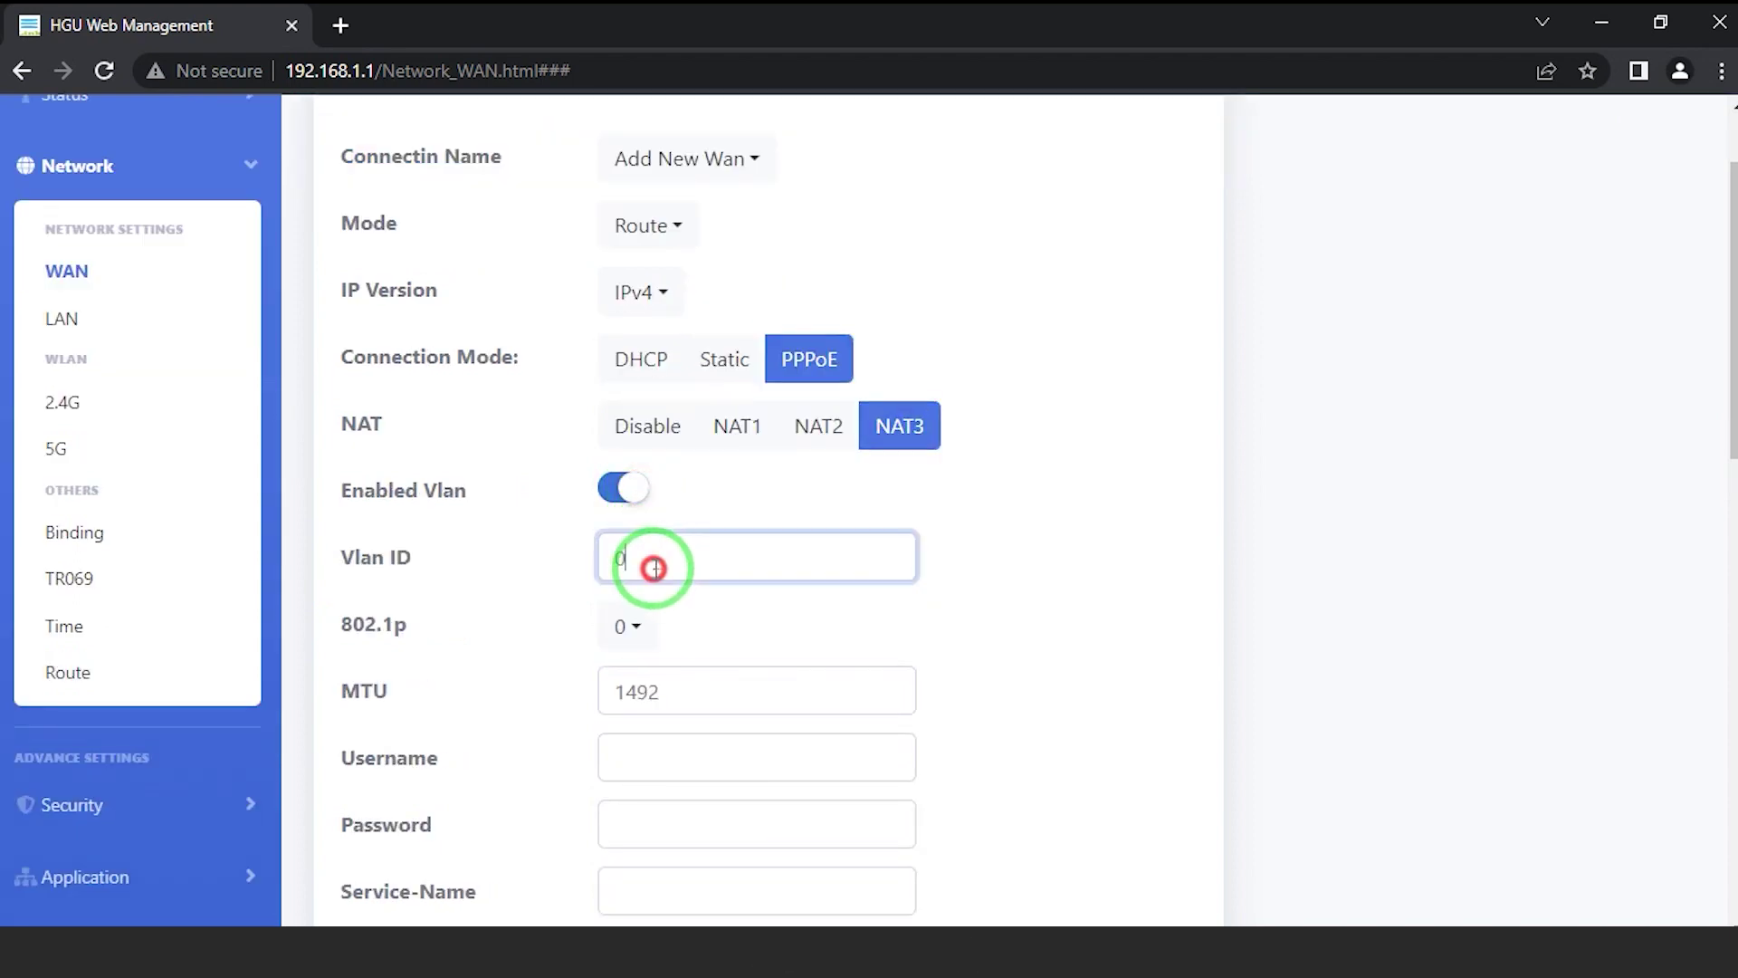
drag(653, 568, 389, 569)
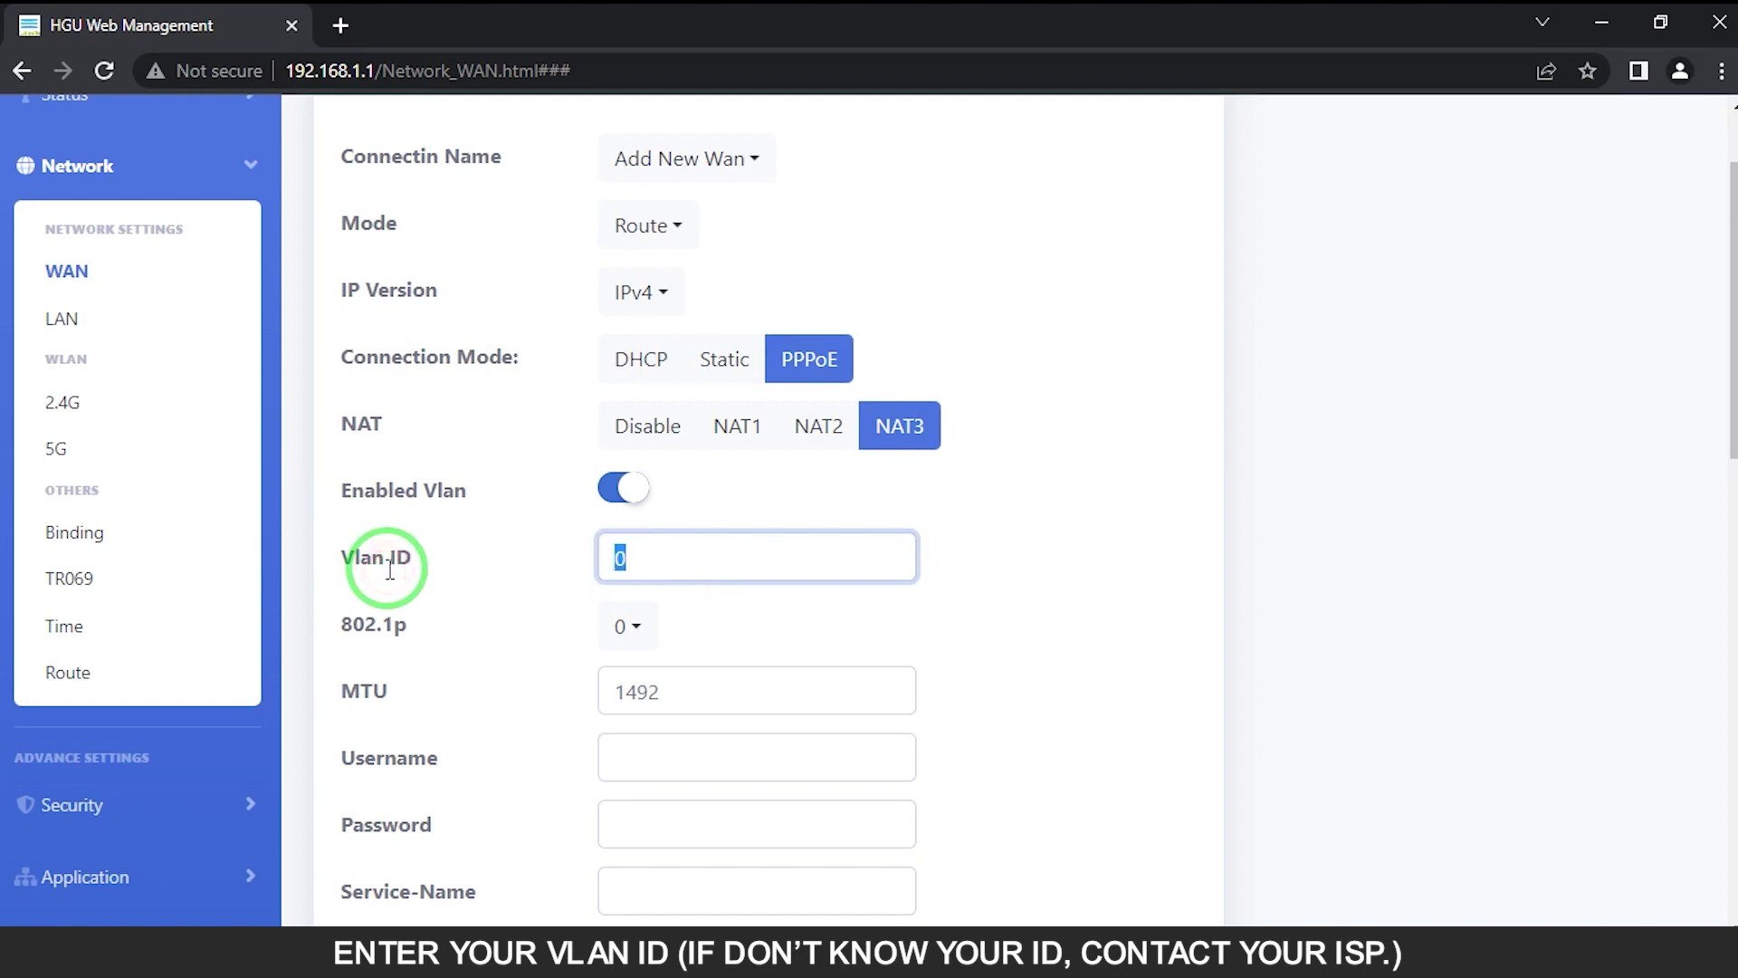
text(100)
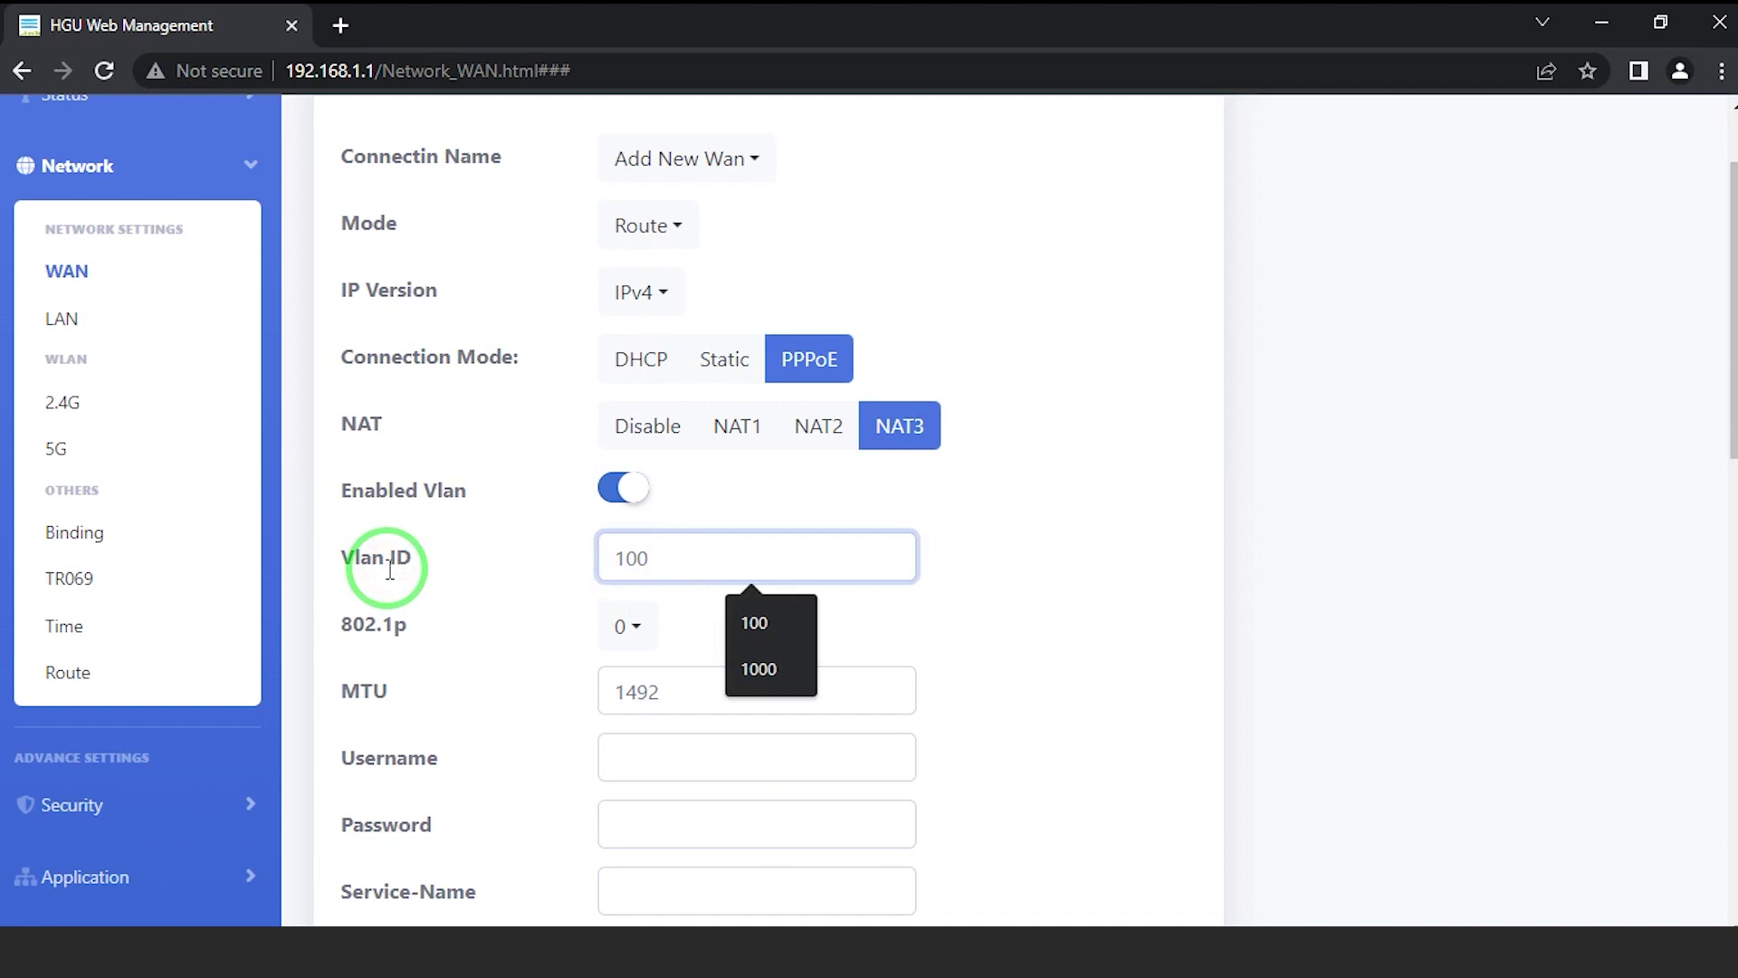
scroll(419, 582, down, 4)
Enter the PPPoE username and password, with service name Bsnl
click(669, 384)
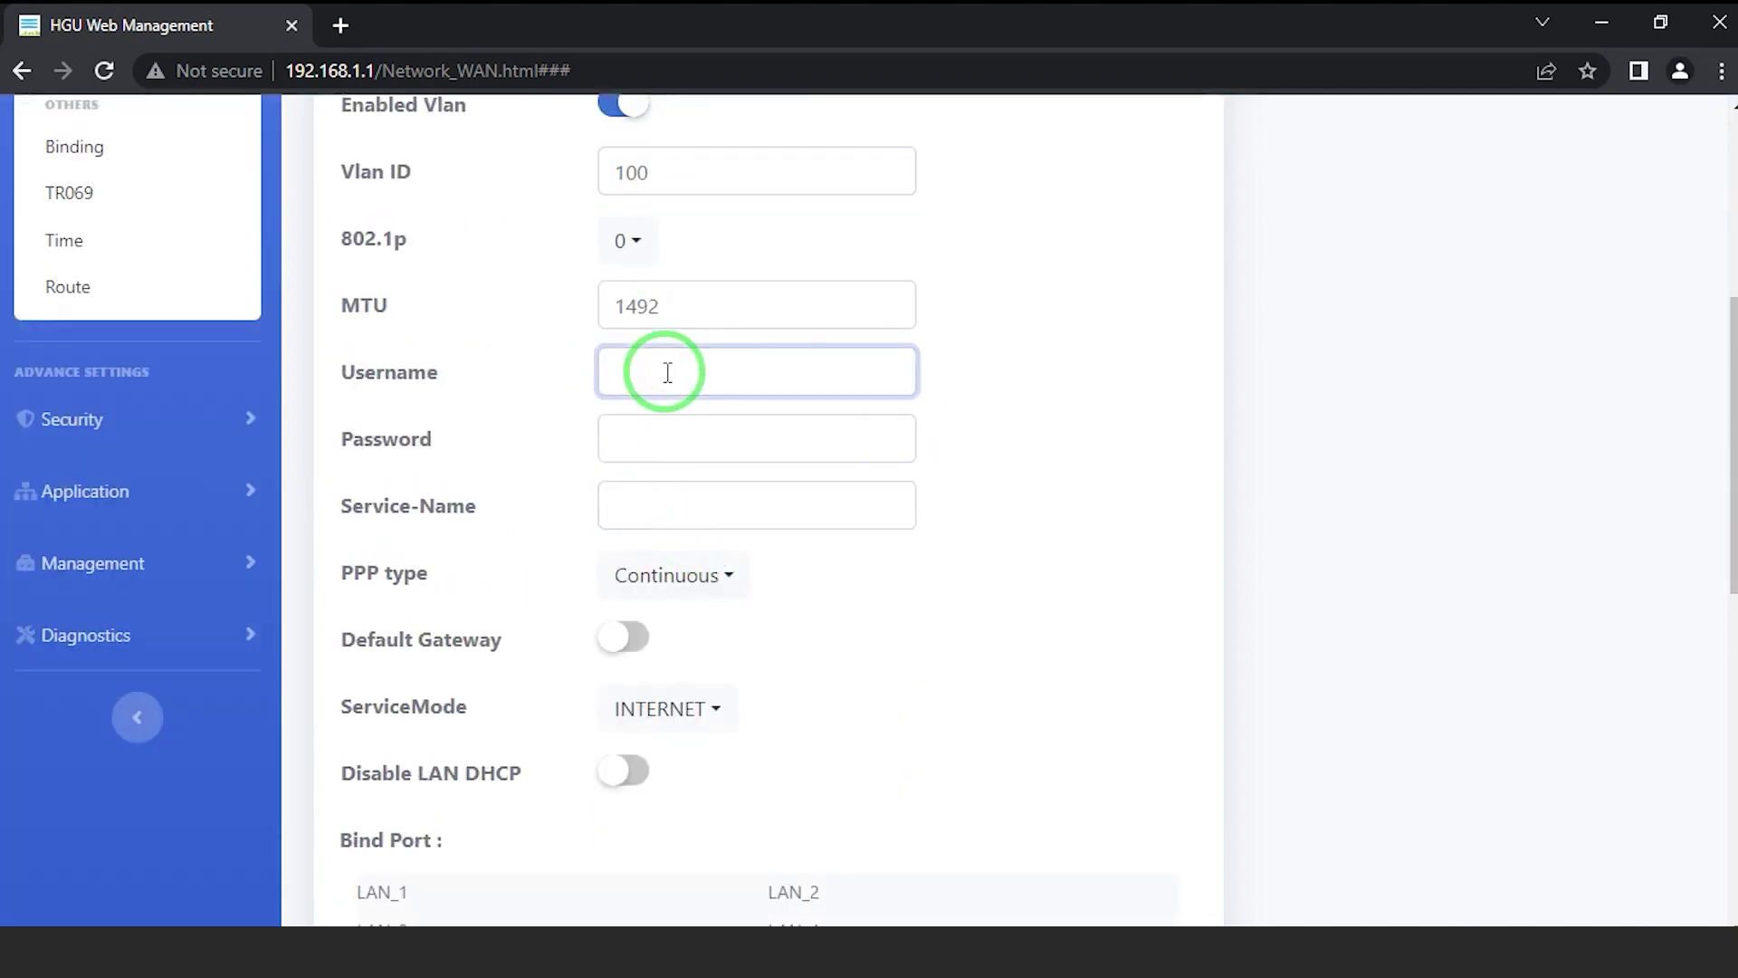
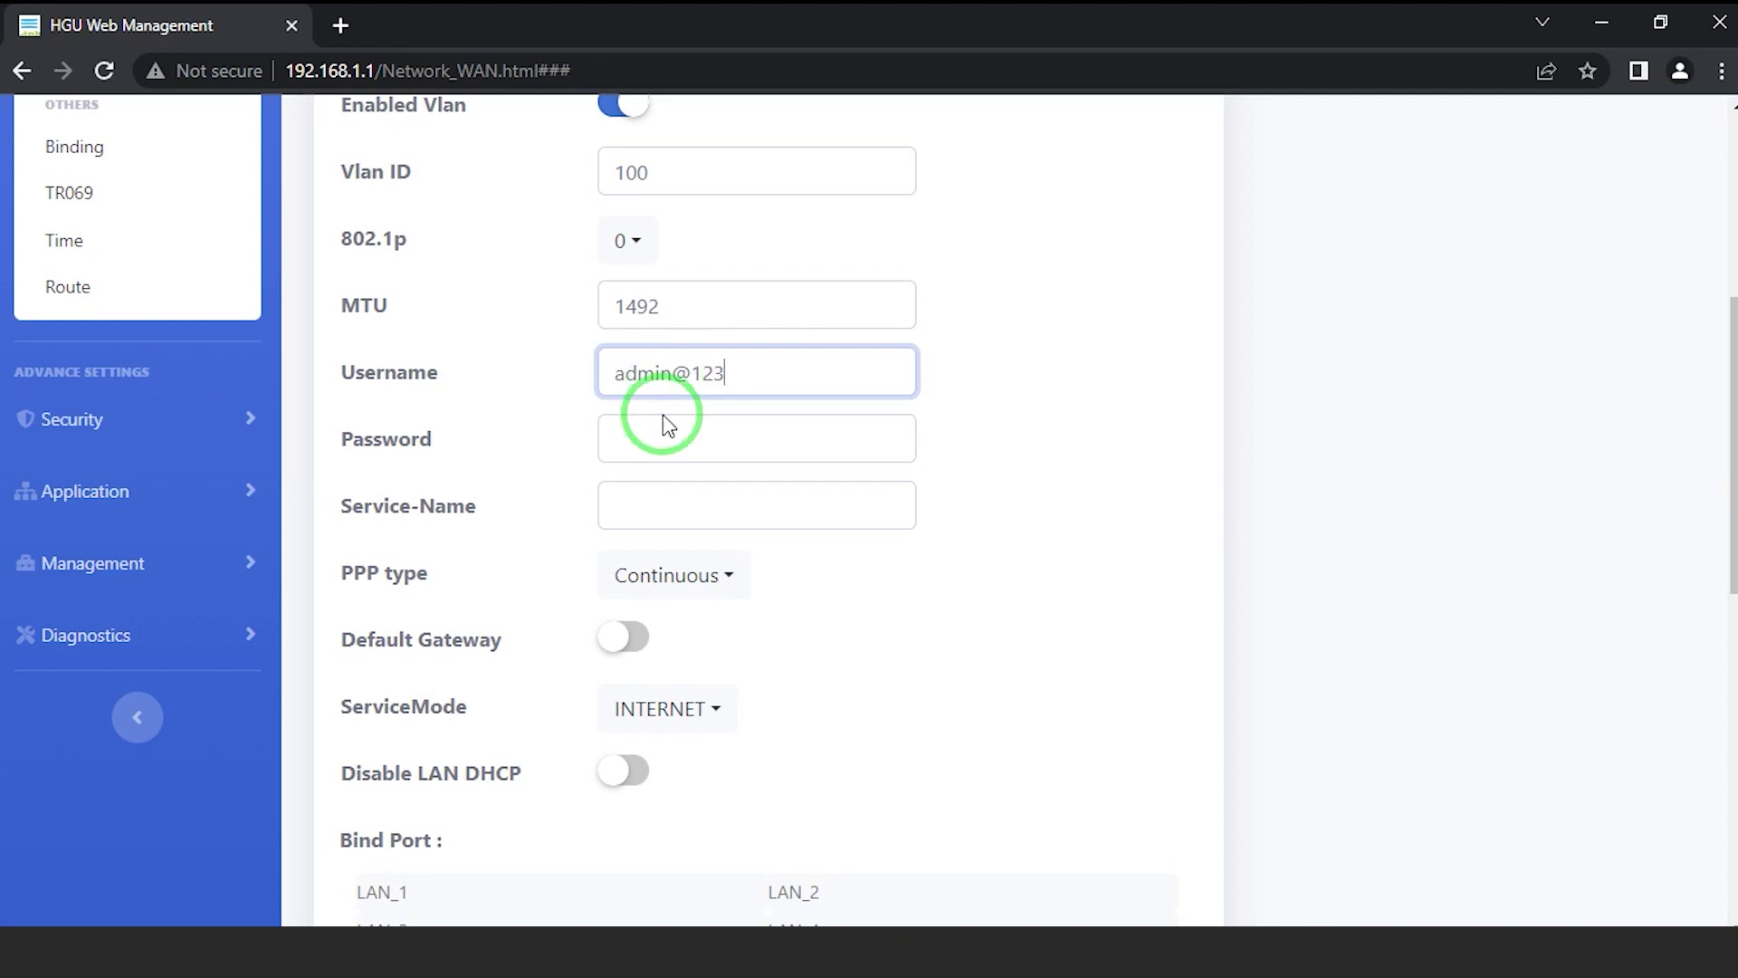
click(643, 450)
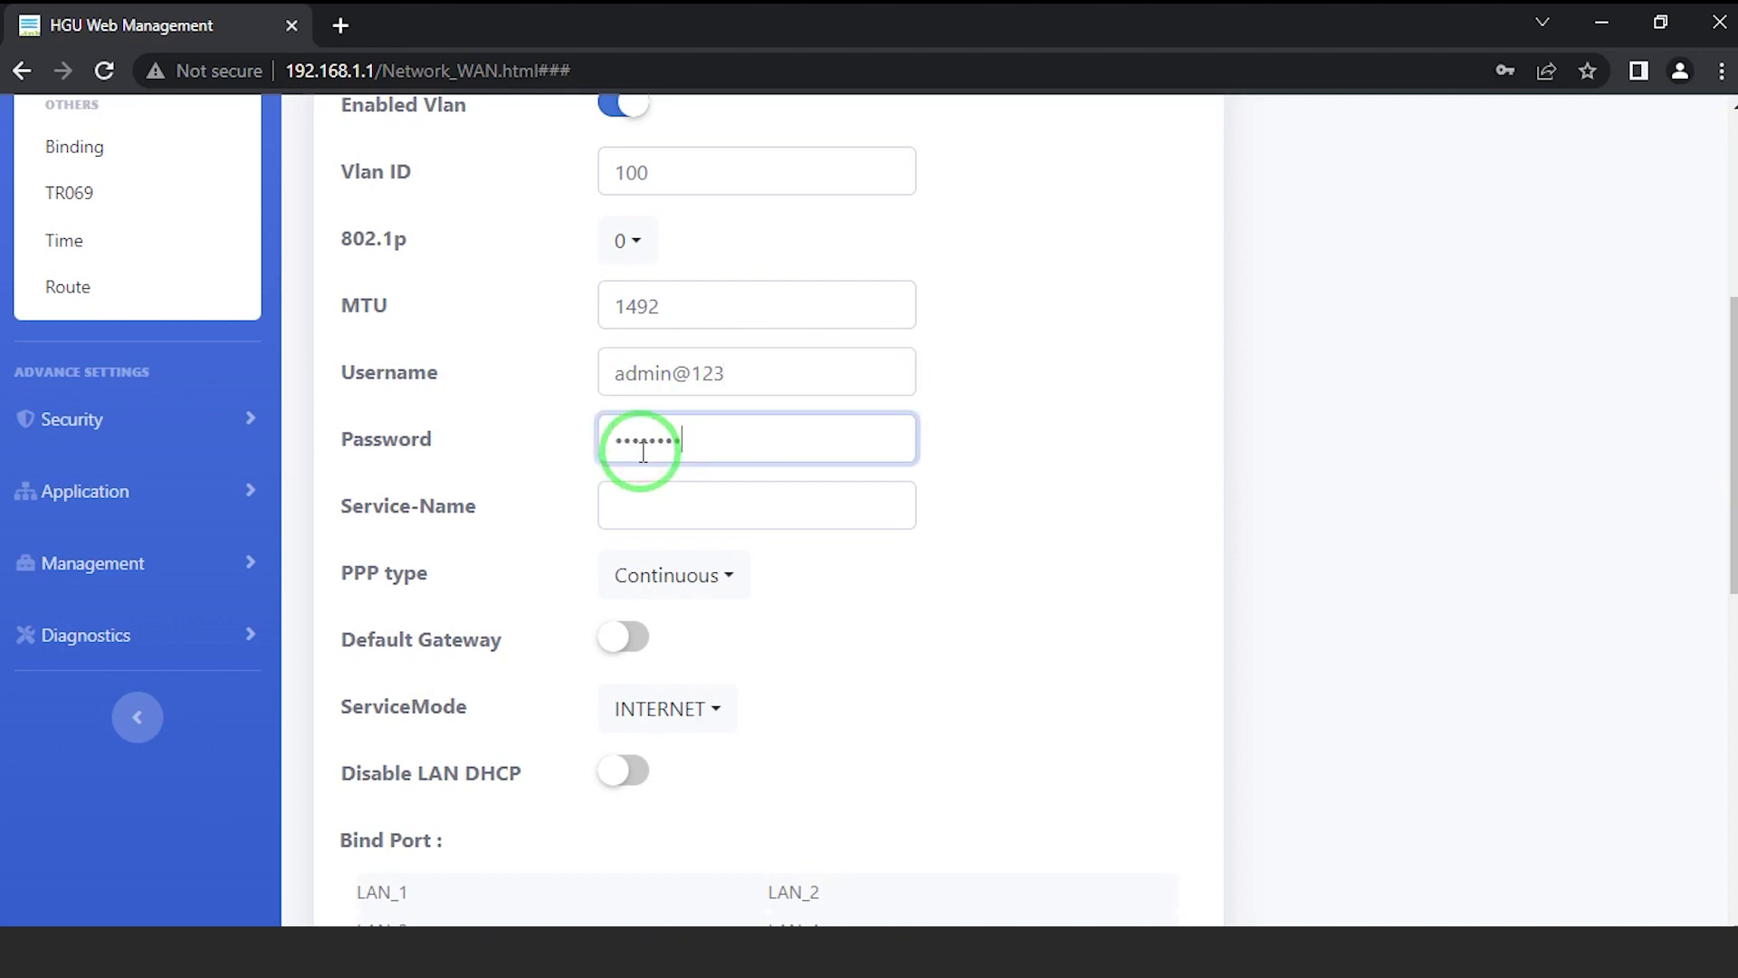
click(668, 508)
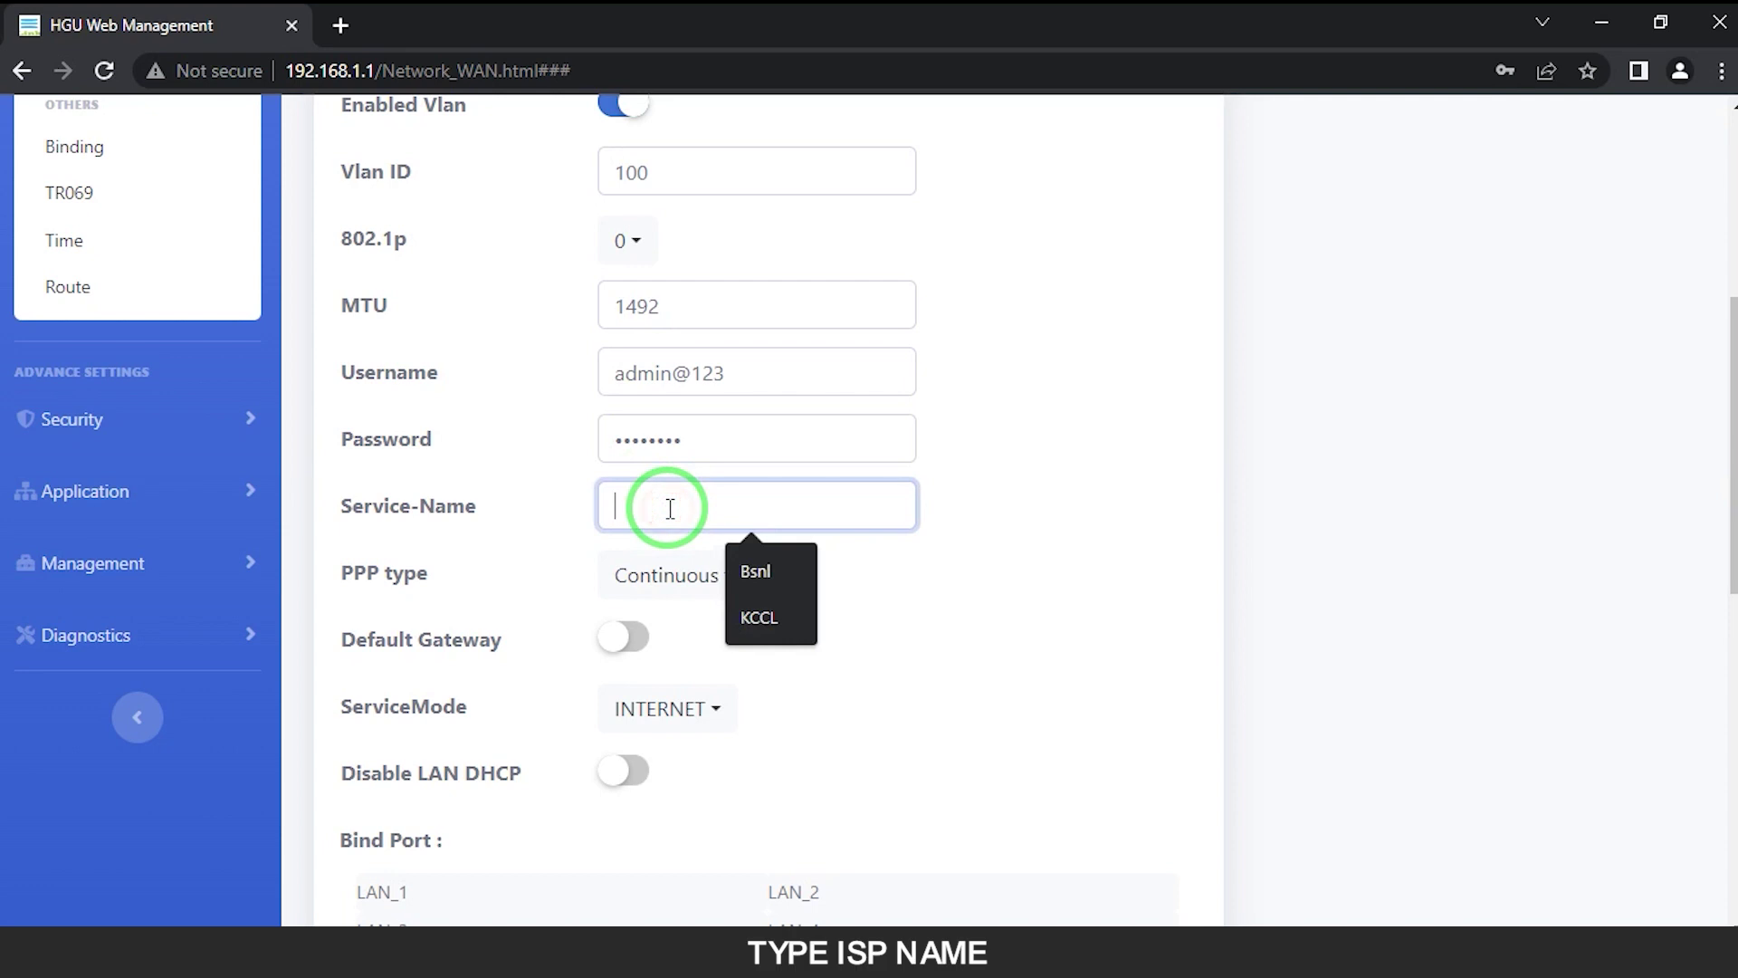
text(Bsn)
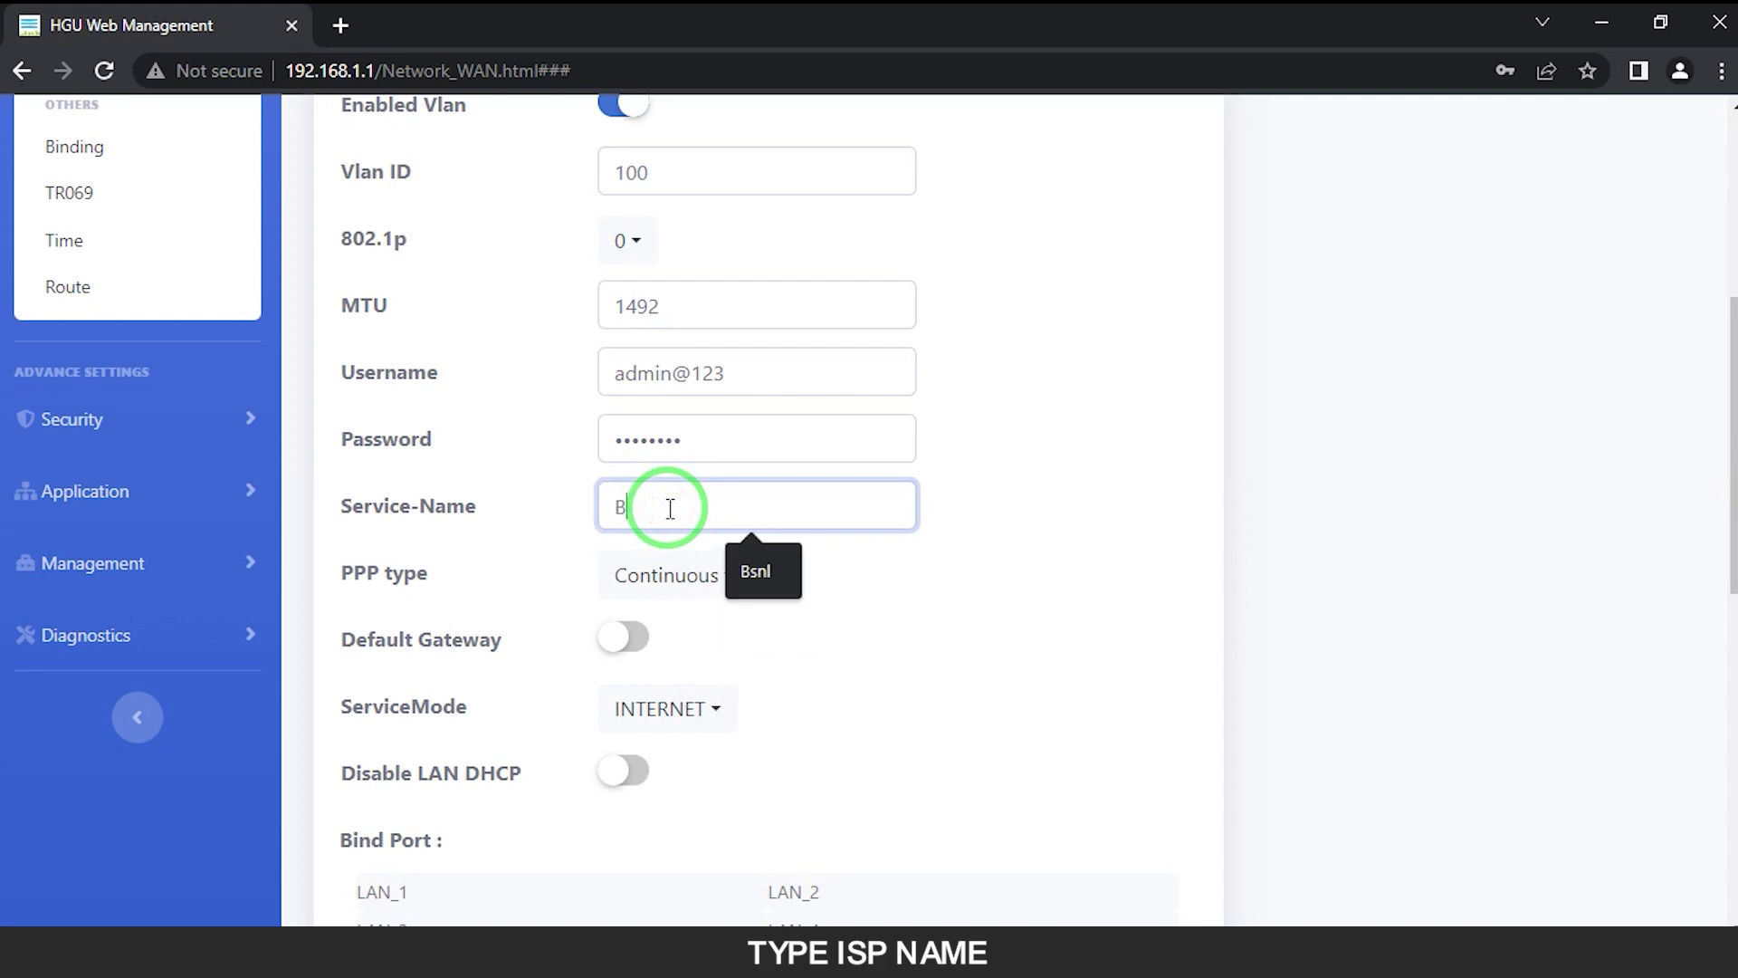
text(l)
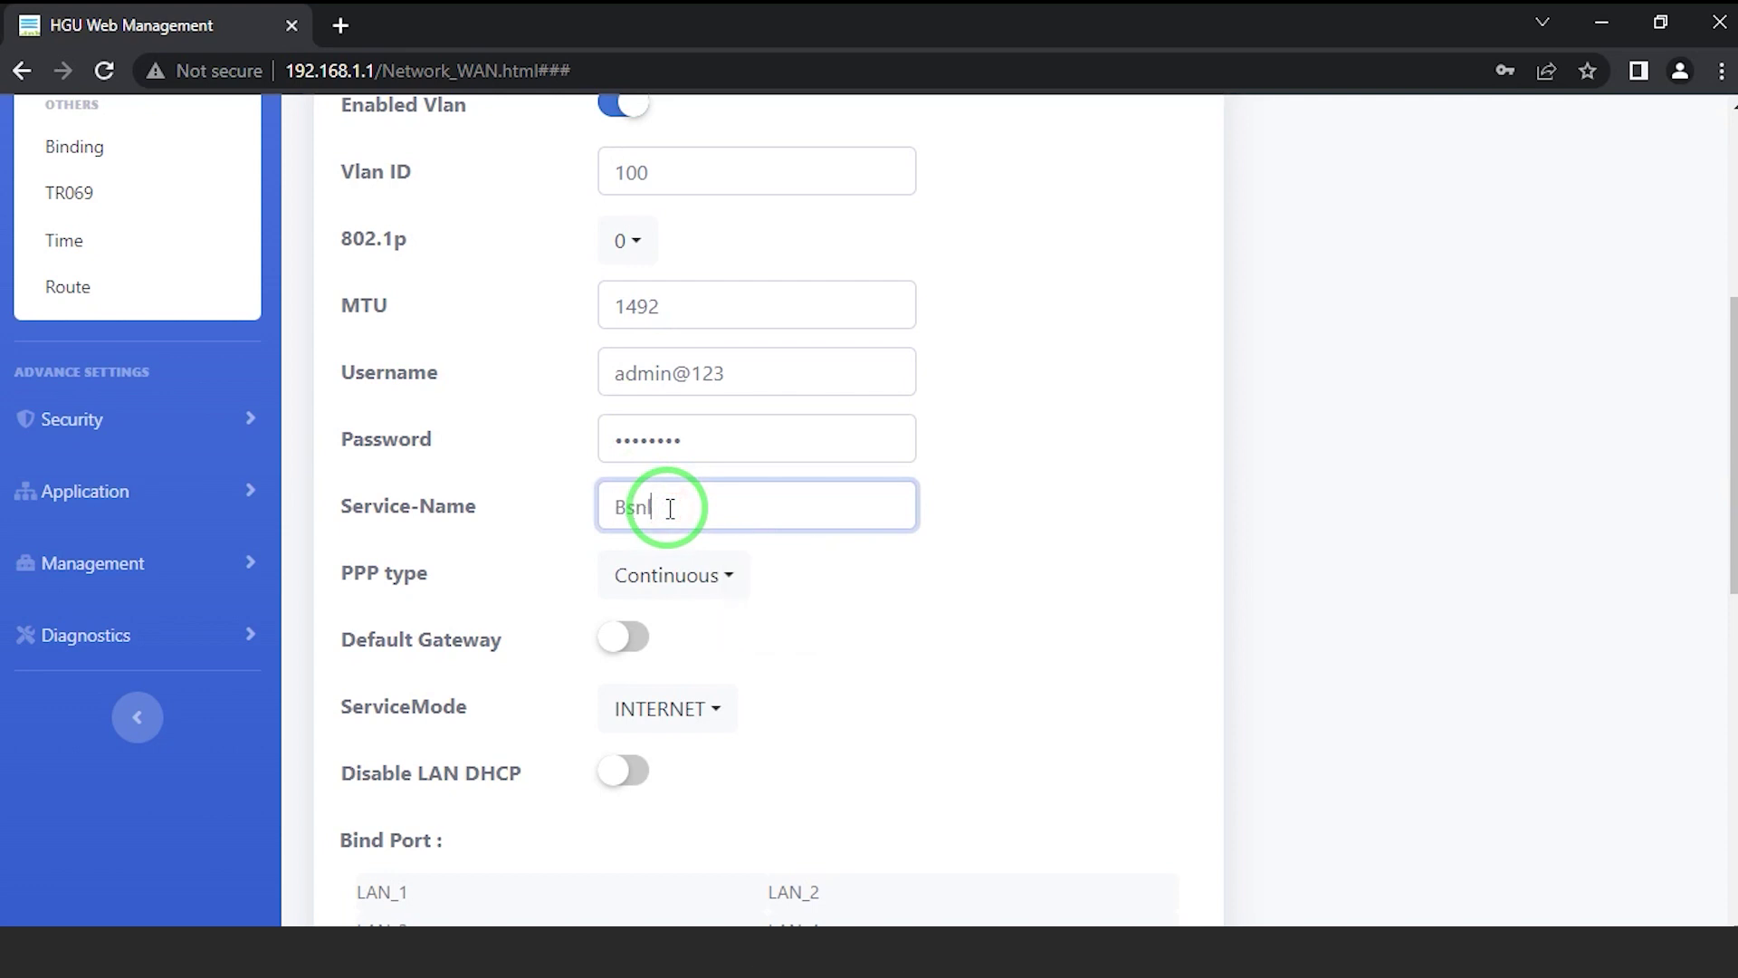
scroll(670, 507, down, 1)
scroll(667, 550, down, 1)
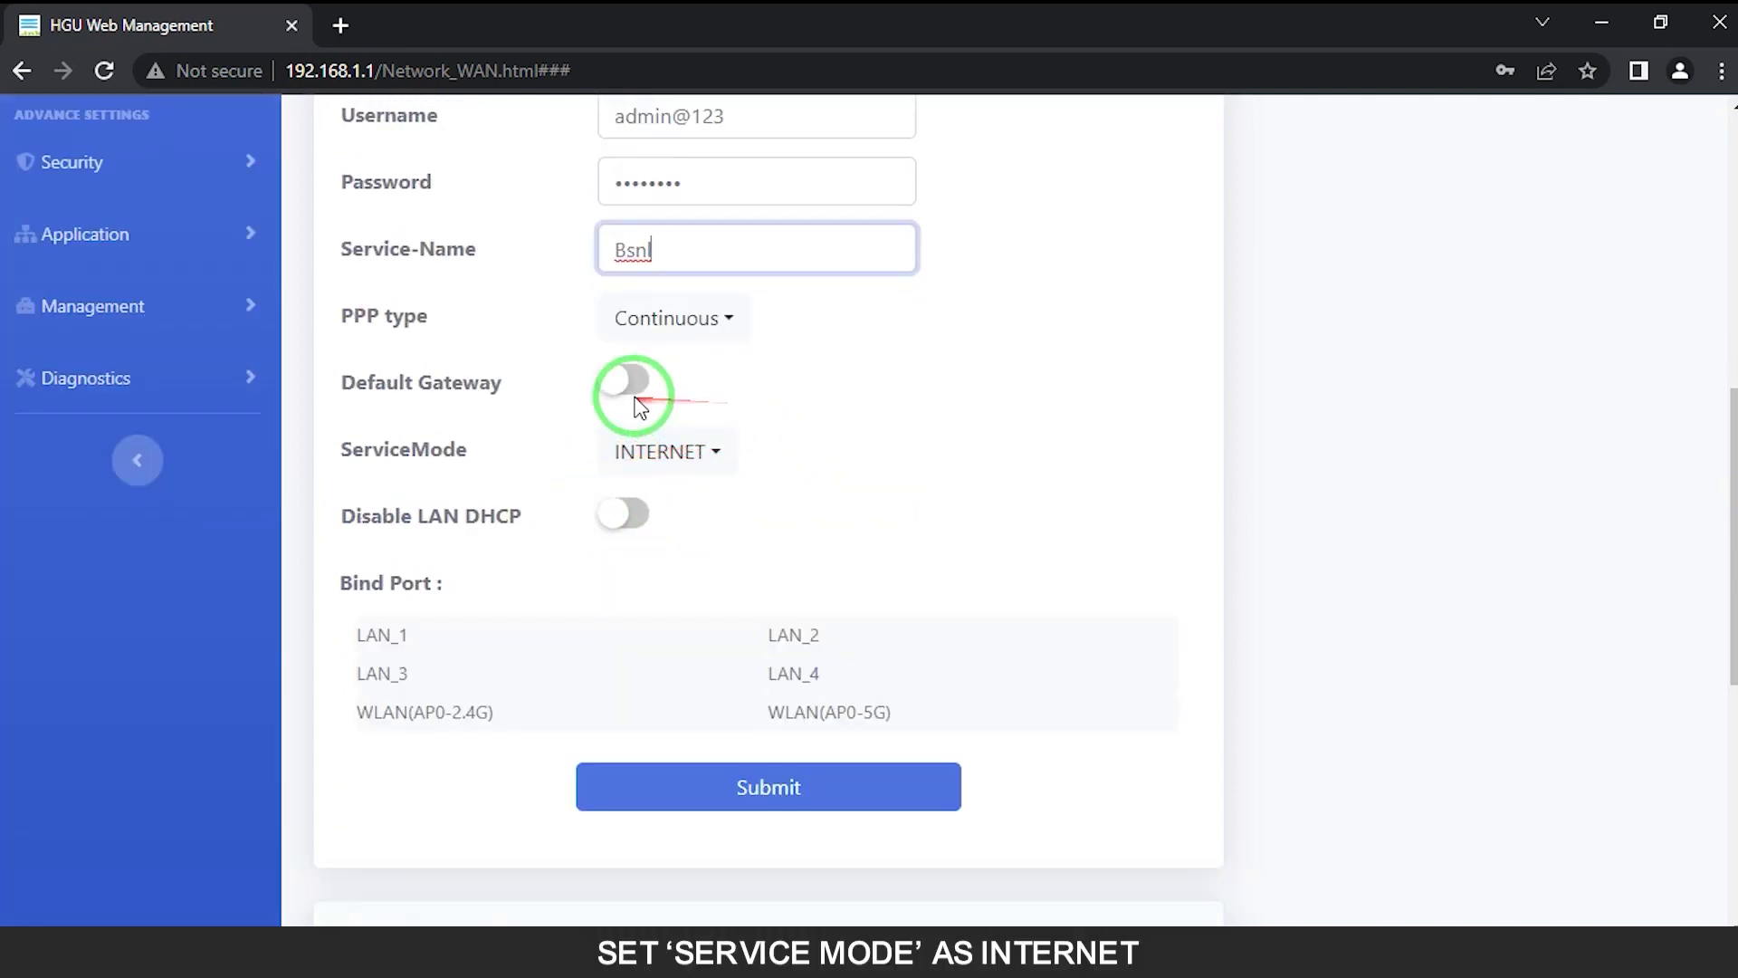
click(722, 464)
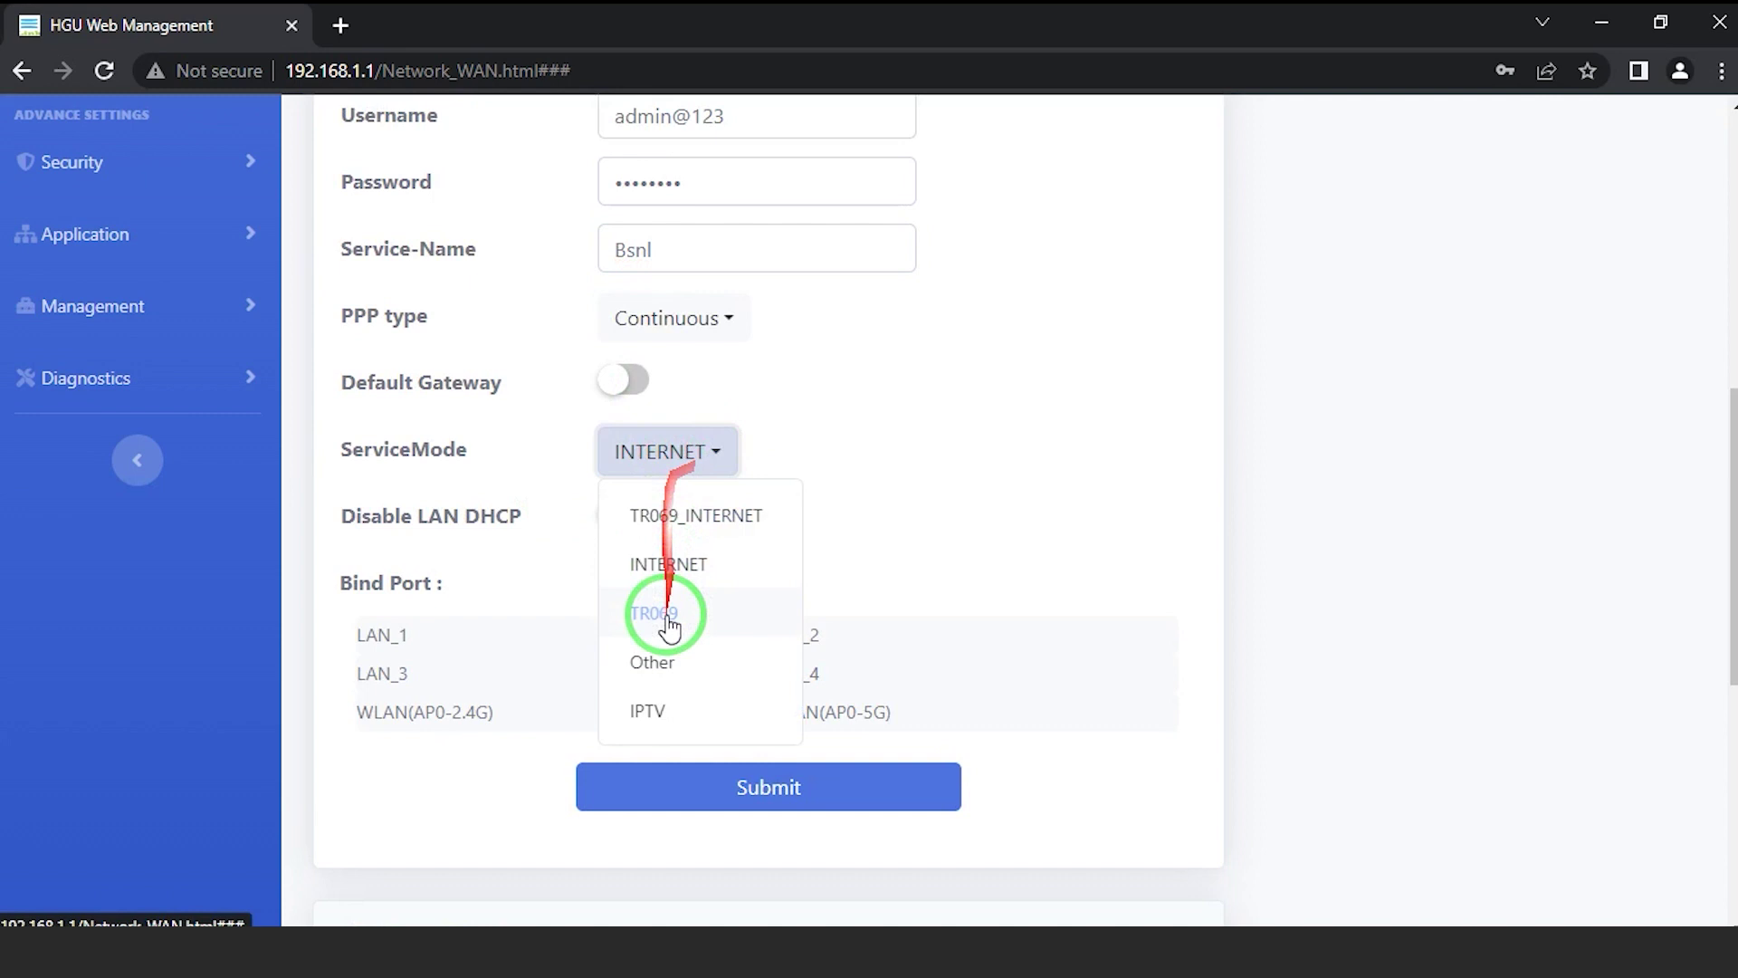
Keep INTERNET service mode, bind LAN_1, LAN_3 and WLAN(AP0-2.4G), then submit
click(670, 570)
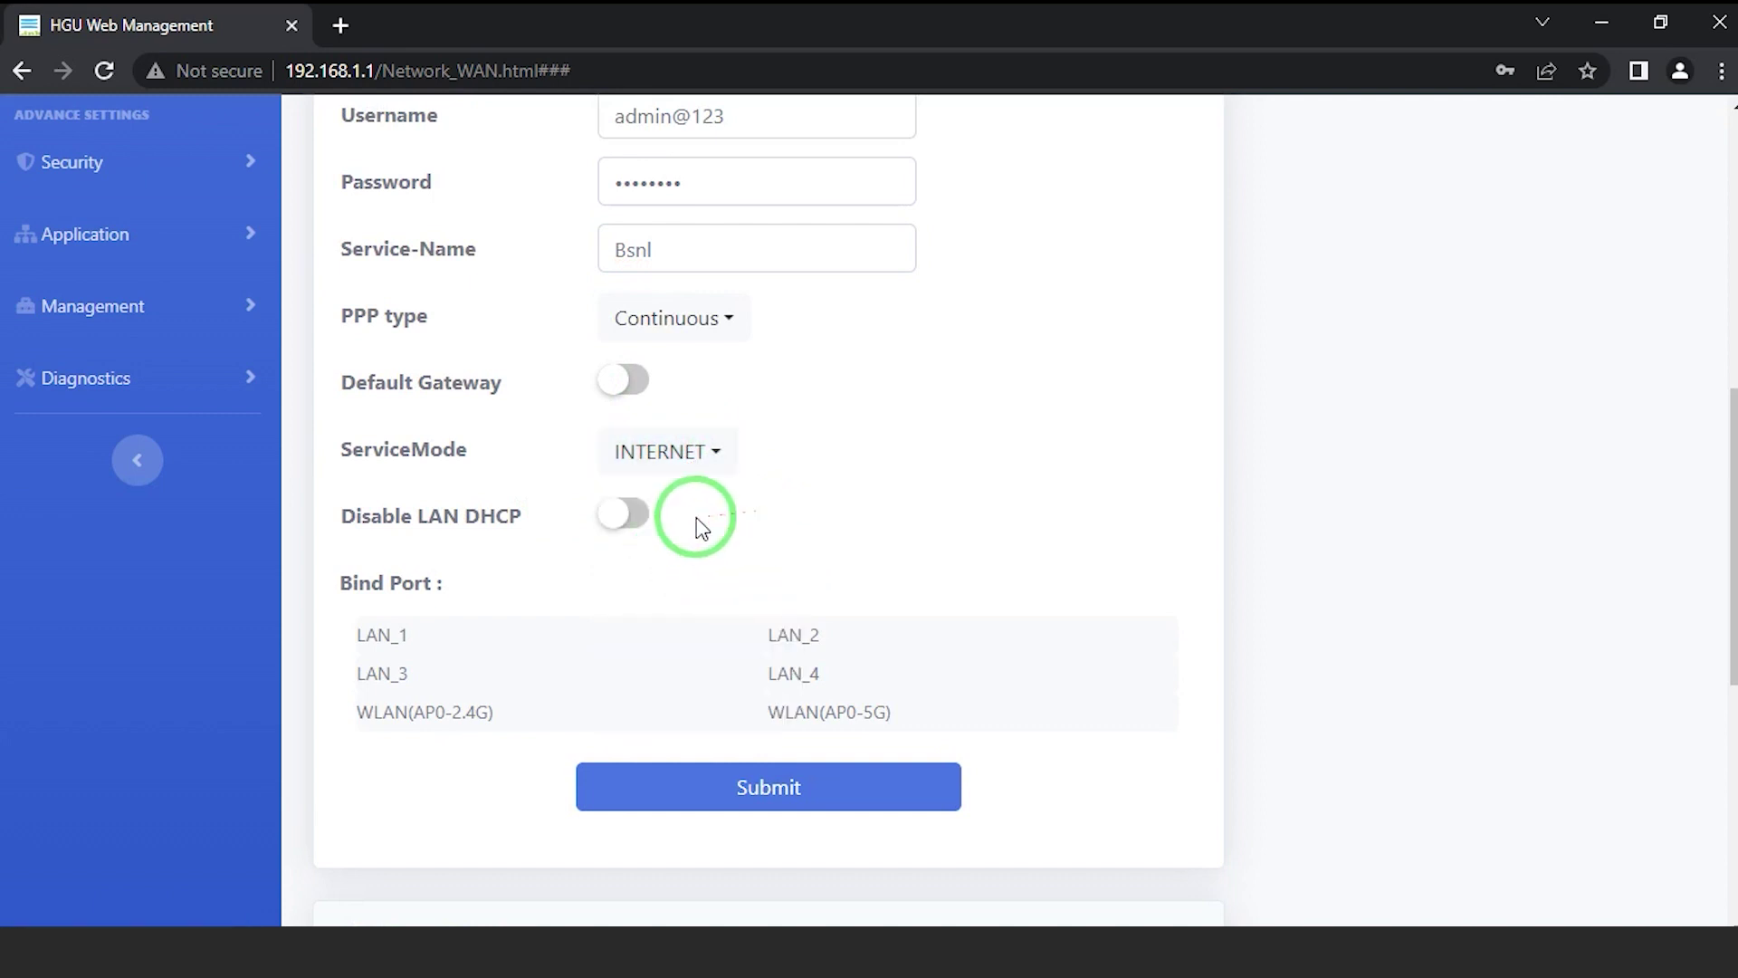
scroll(697, 518, down, 3)
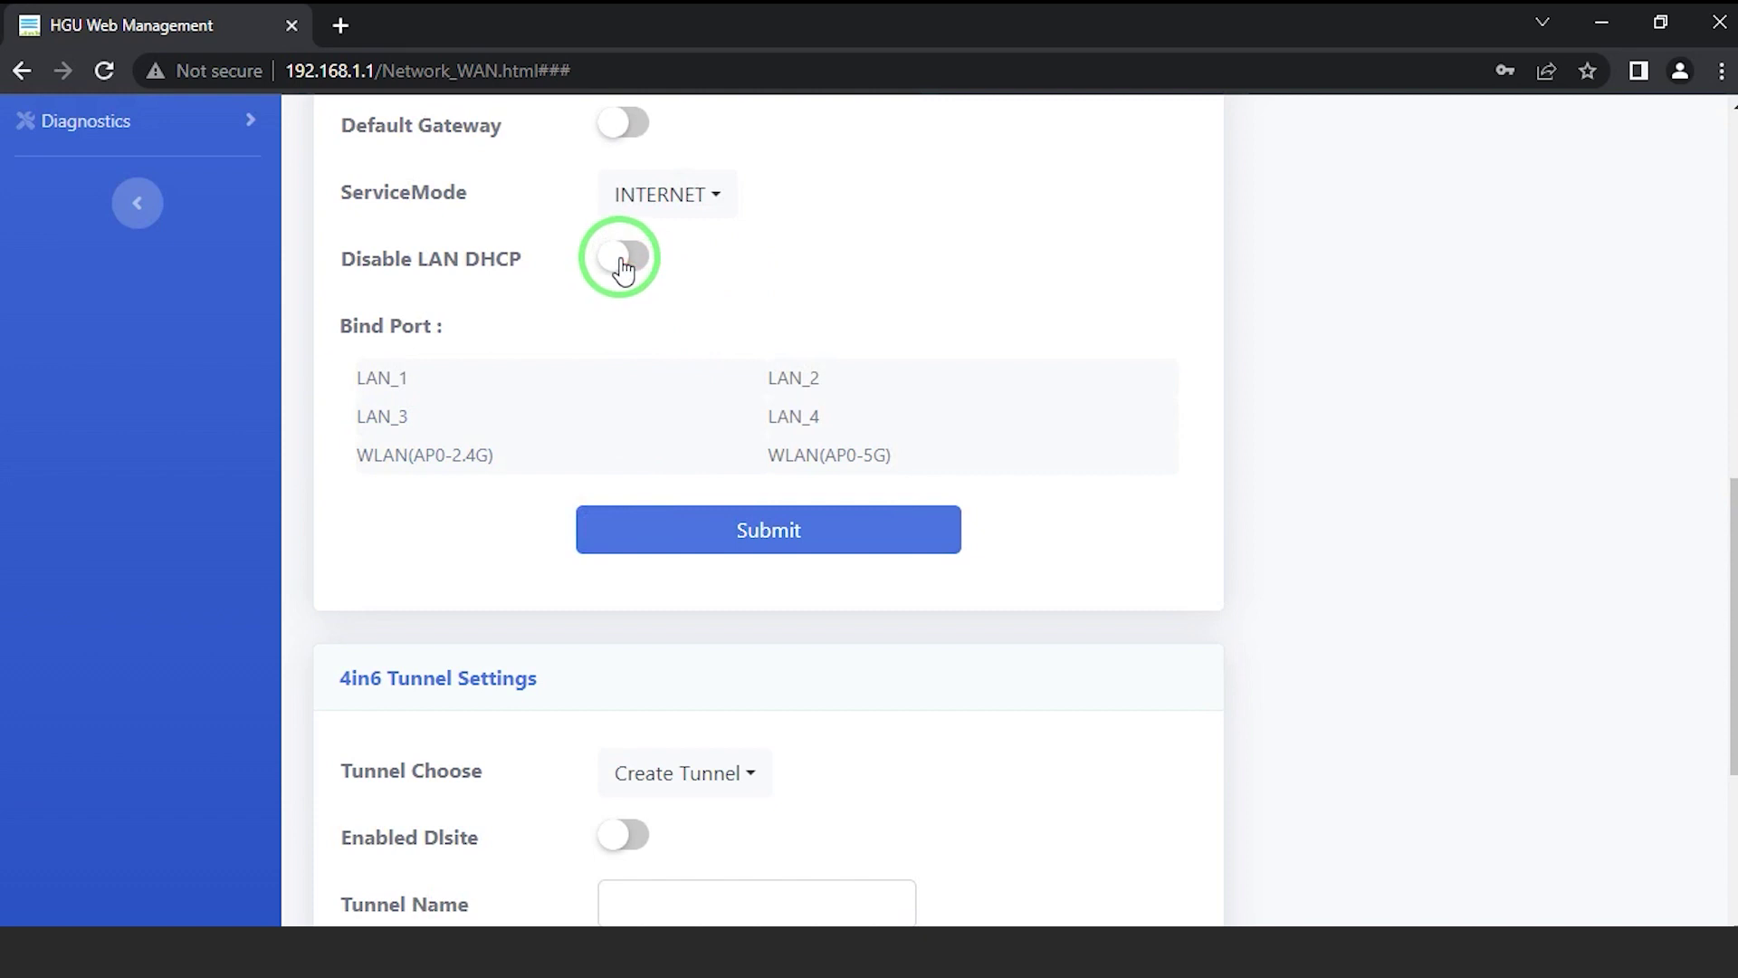
click(621, 261)
click(389, 380)
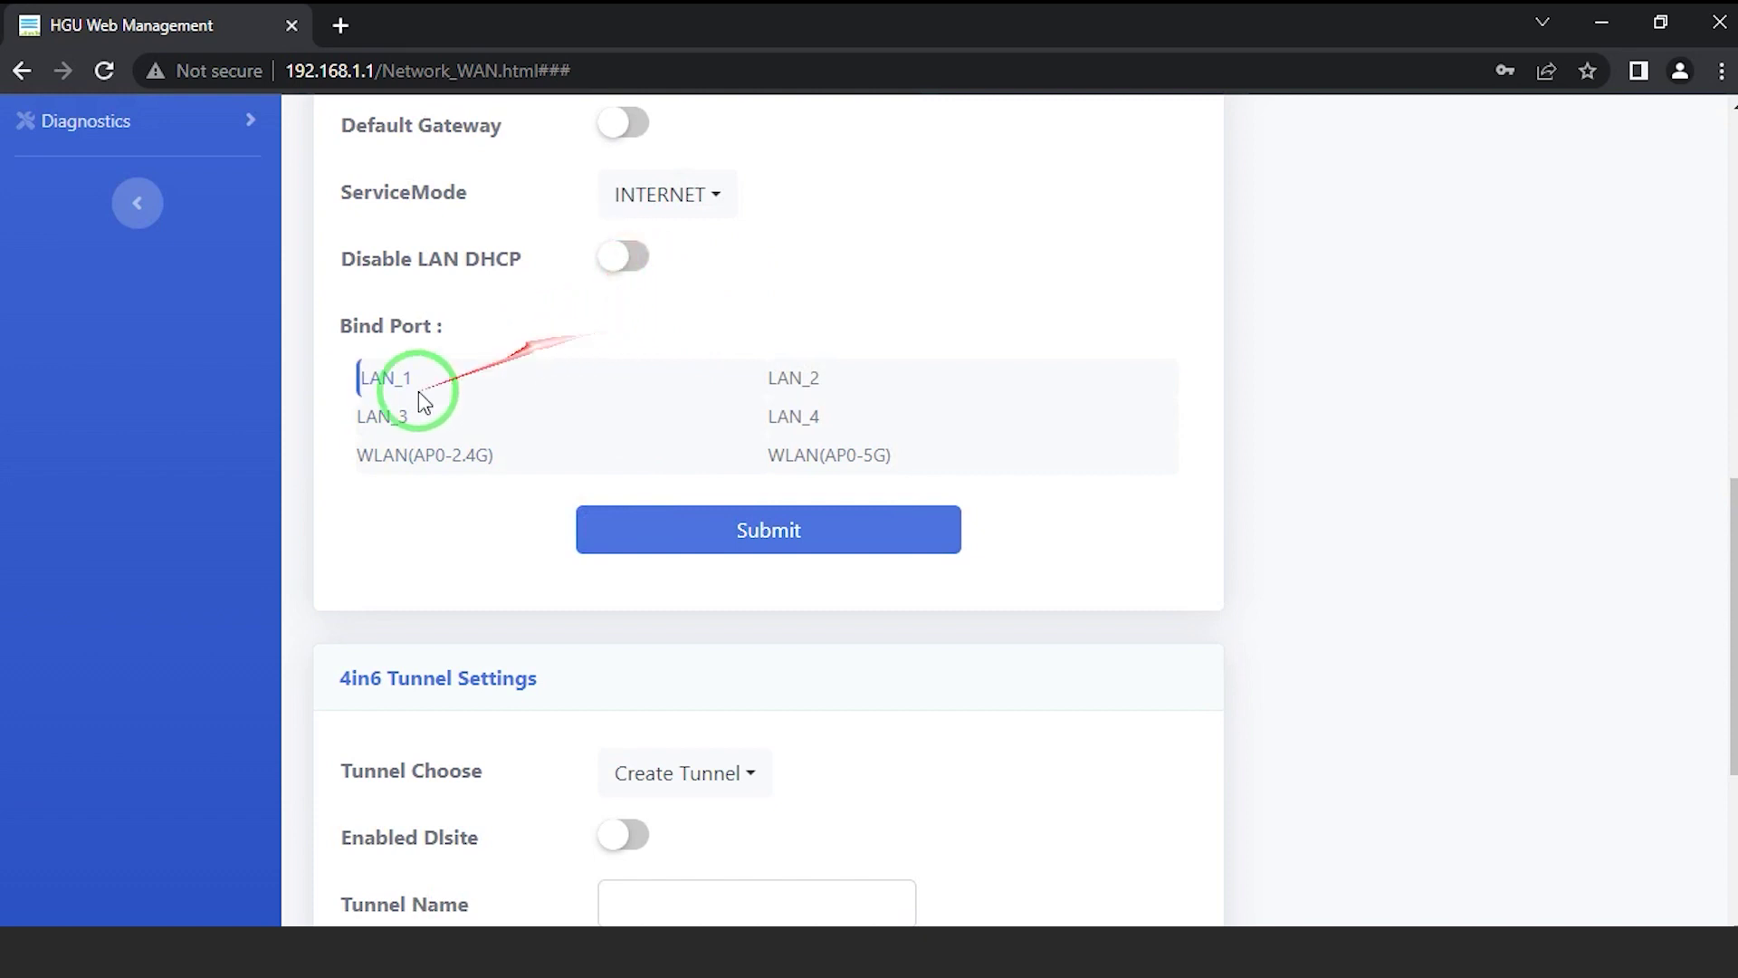
drag(391, 373, 387, 422)
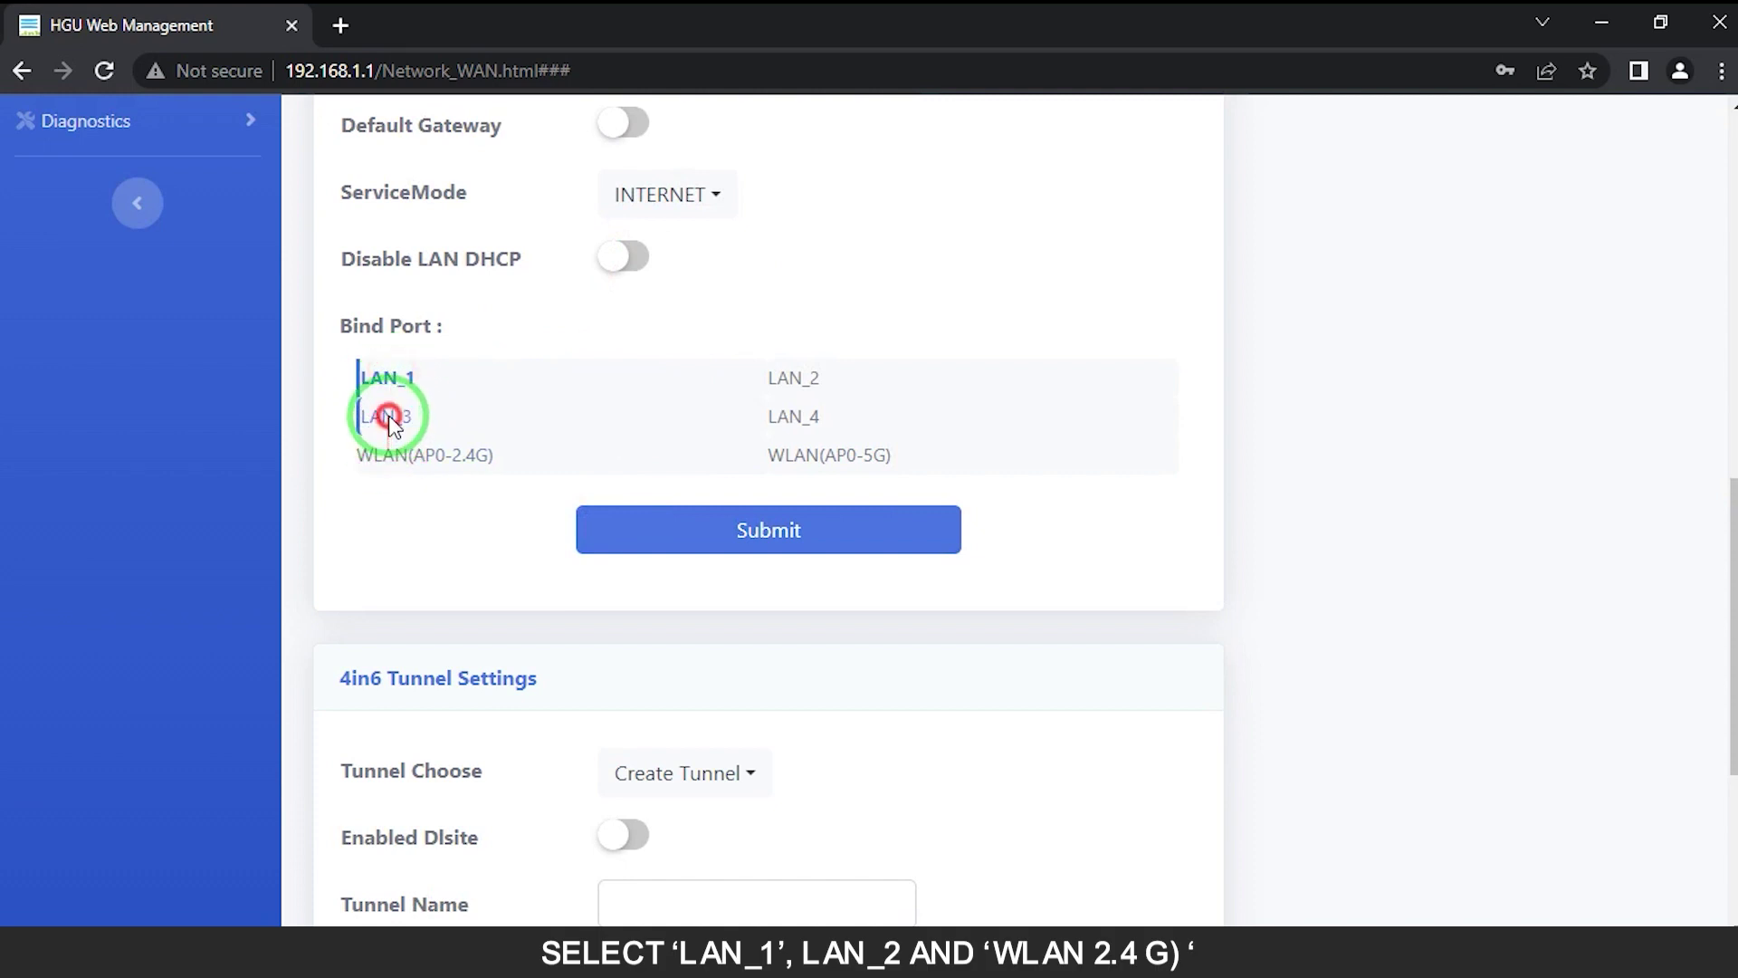
ctrl+click(389, 418)
drag(395, 450, 396, 452)
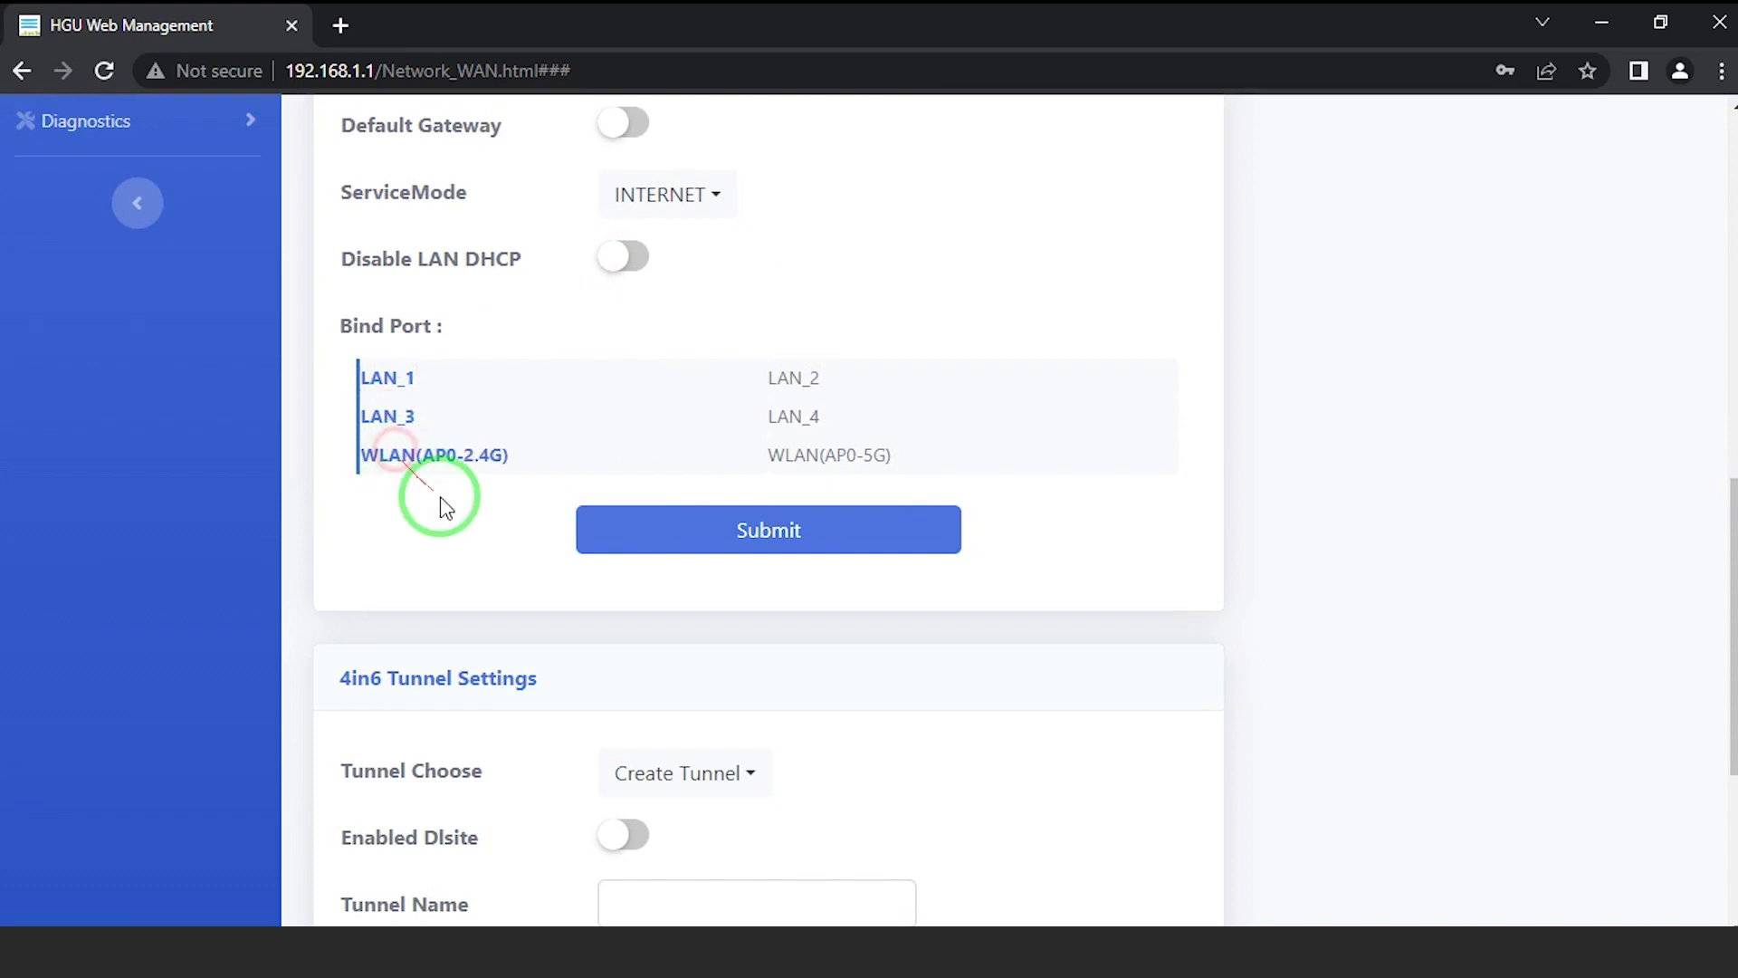
click(656, 529)
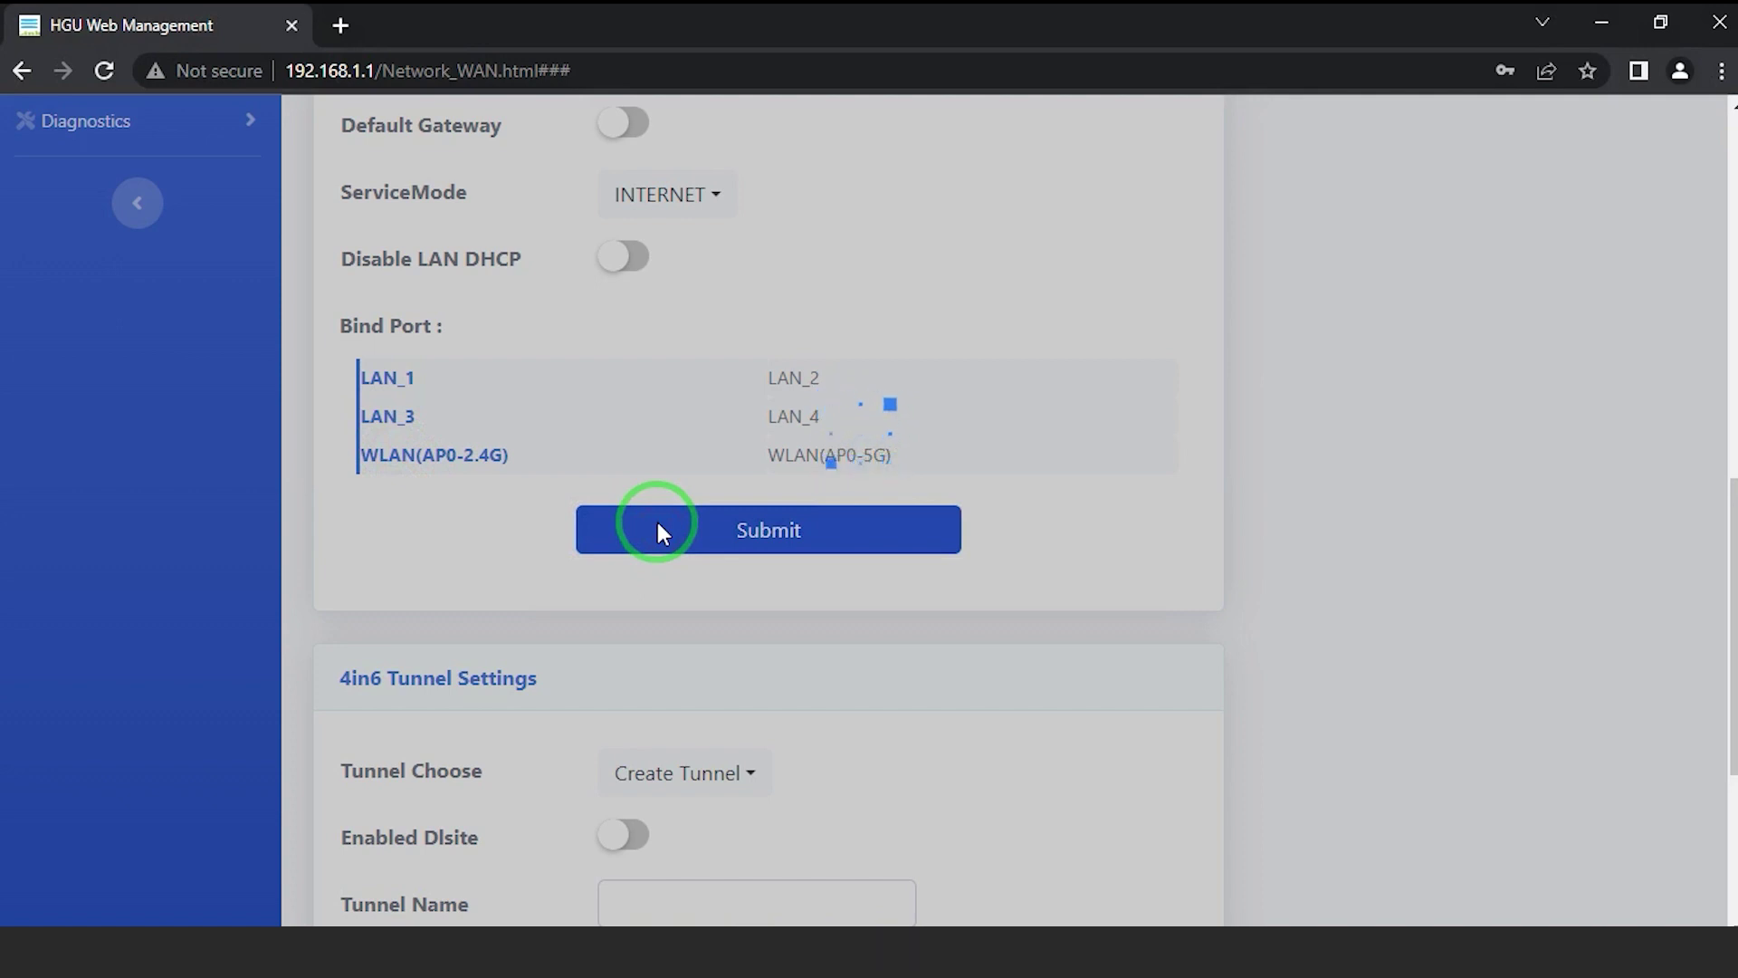
Choose Add New Wan again and set the new entry's mode to Route
scroll(822, 418, up, 4)
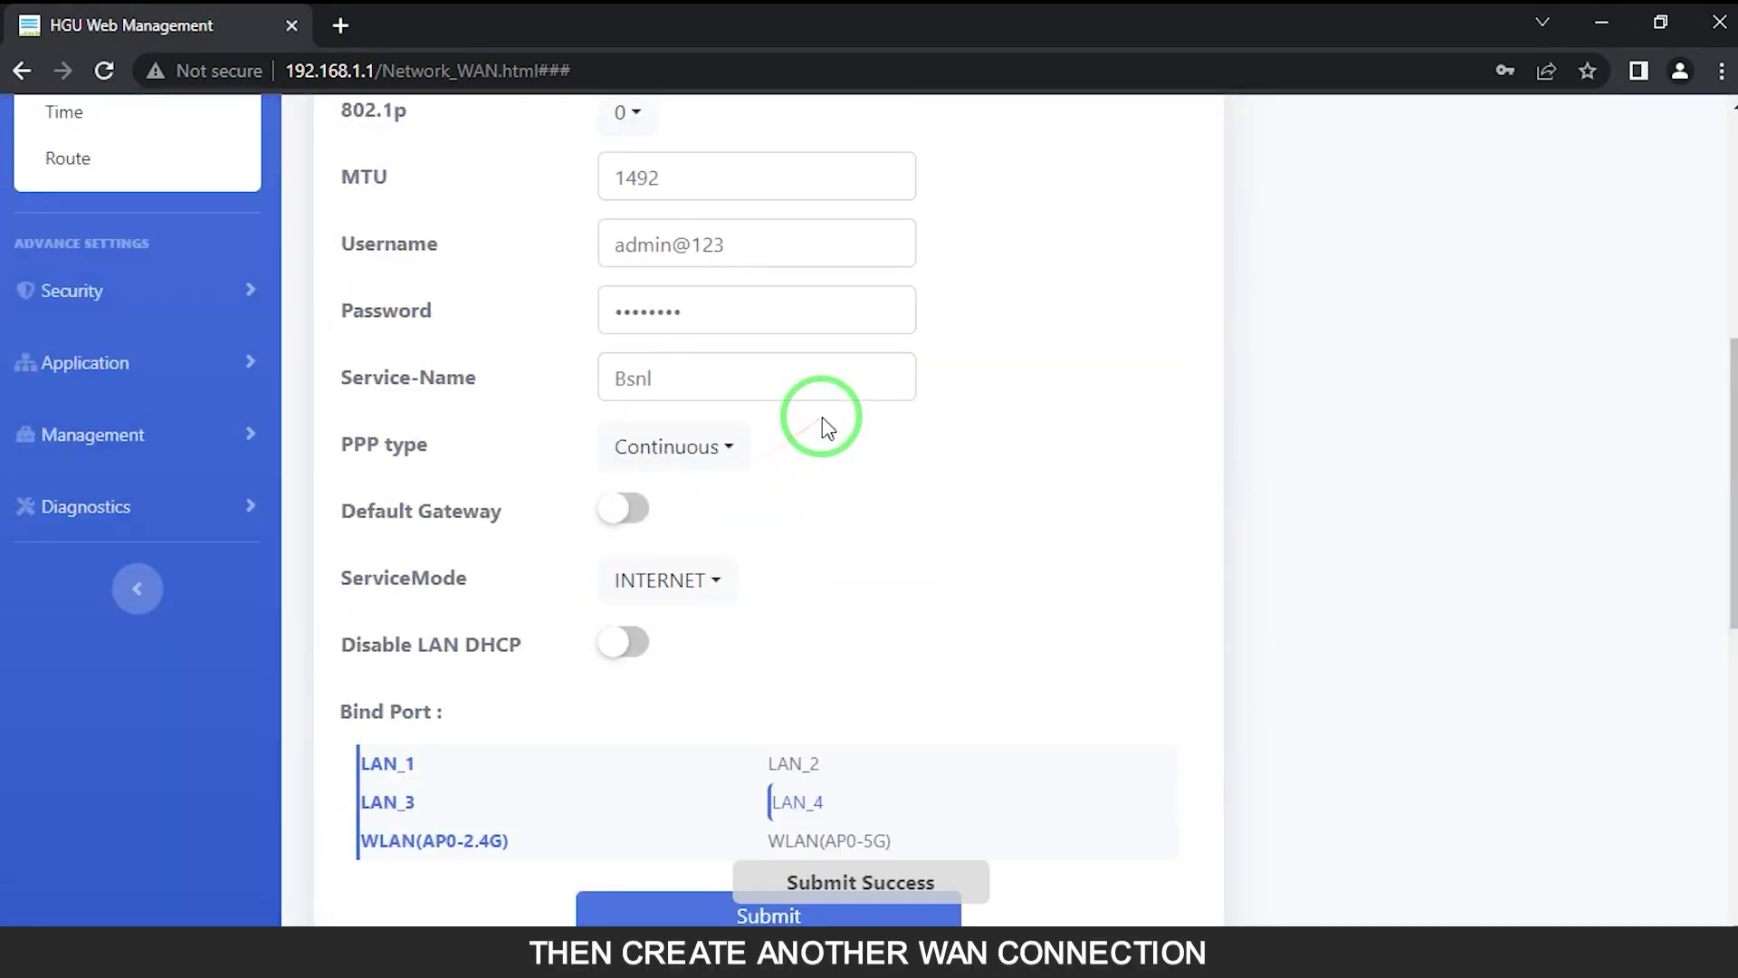
scroll(823, 421, up, 7)
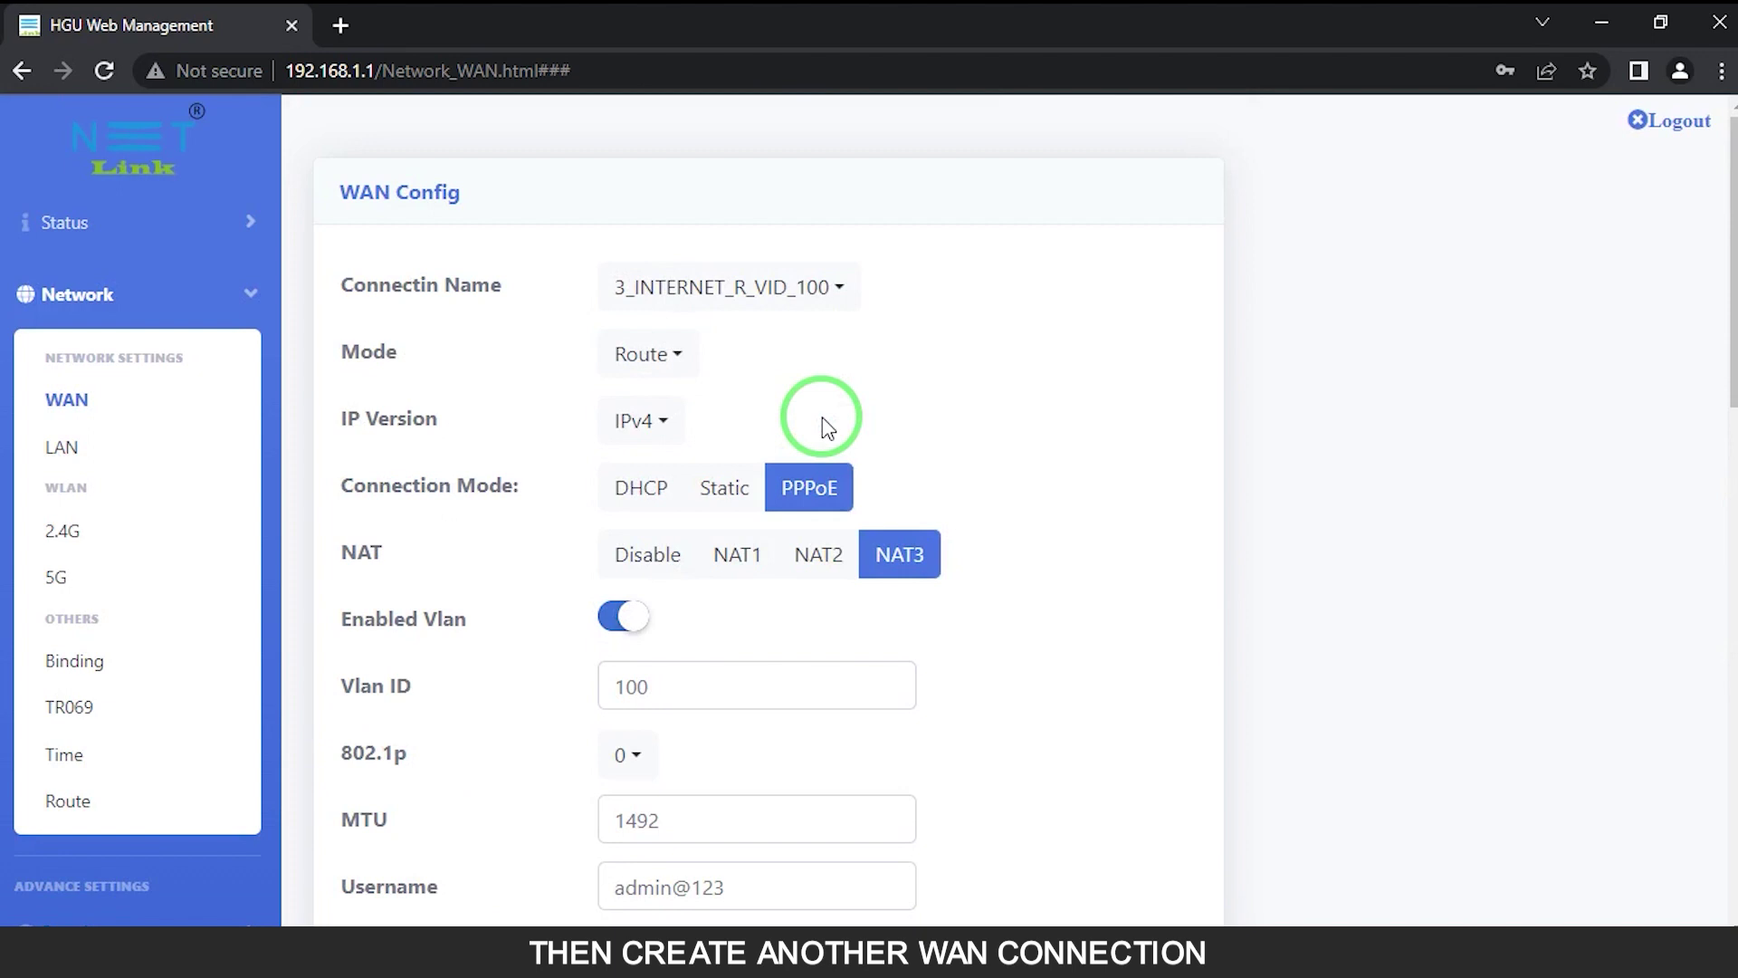
click(831, 287)
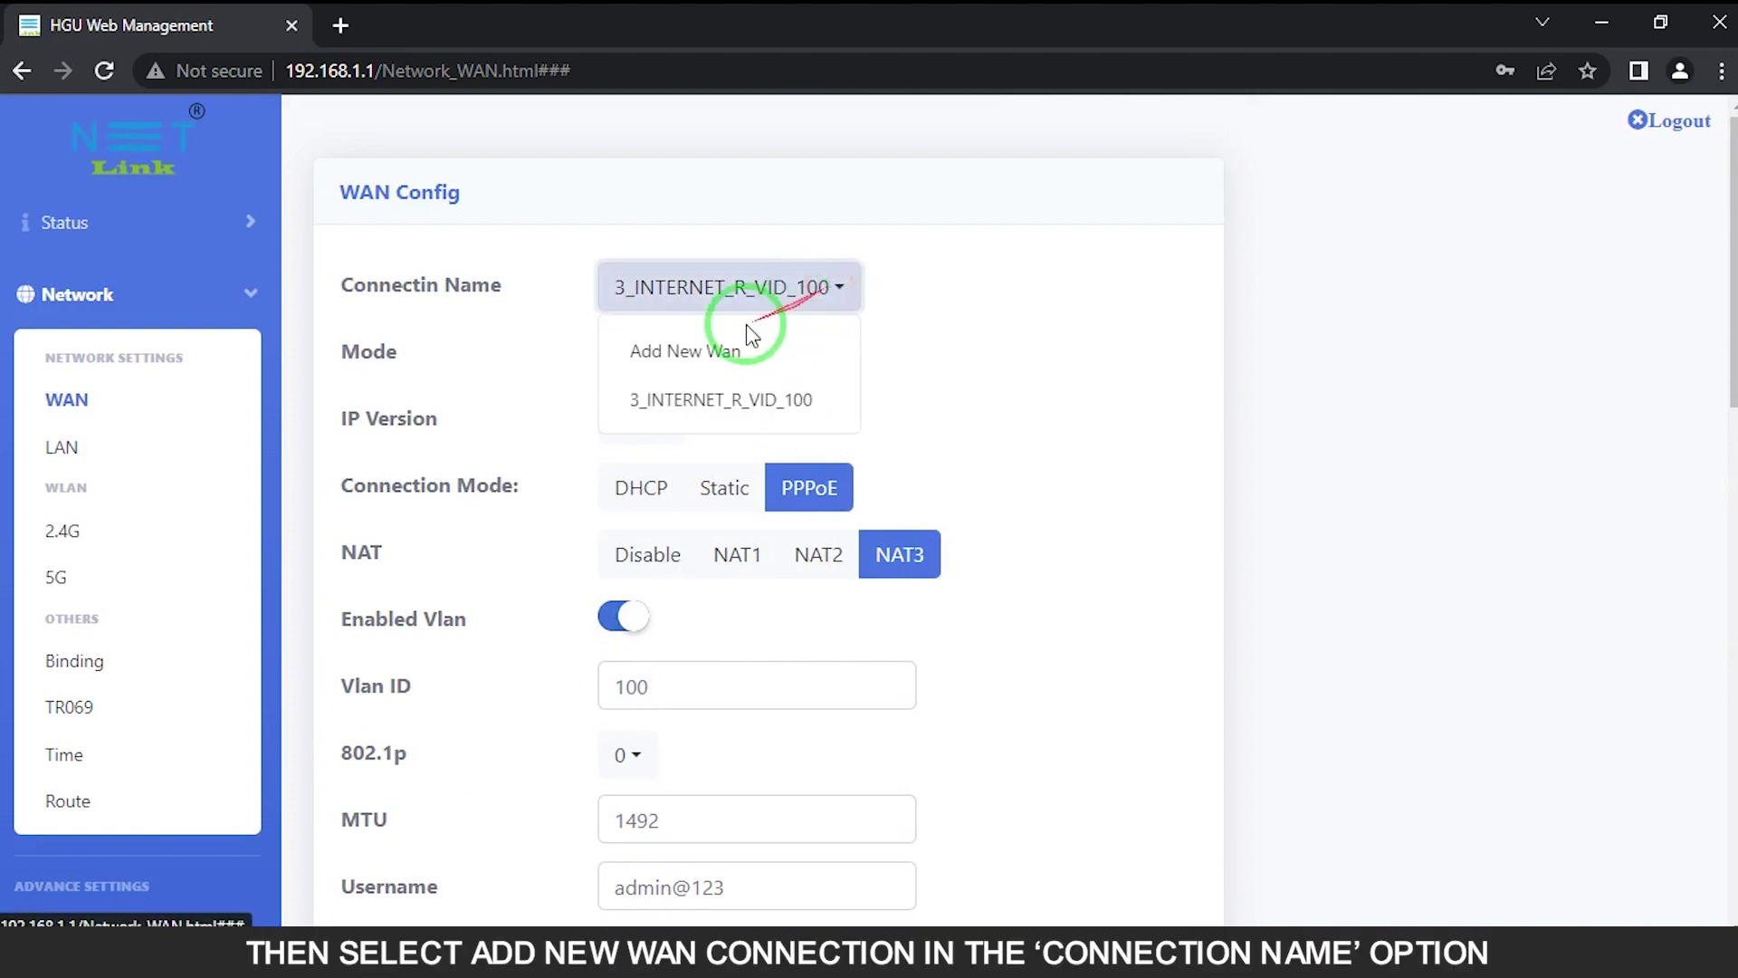
click(674, 353)
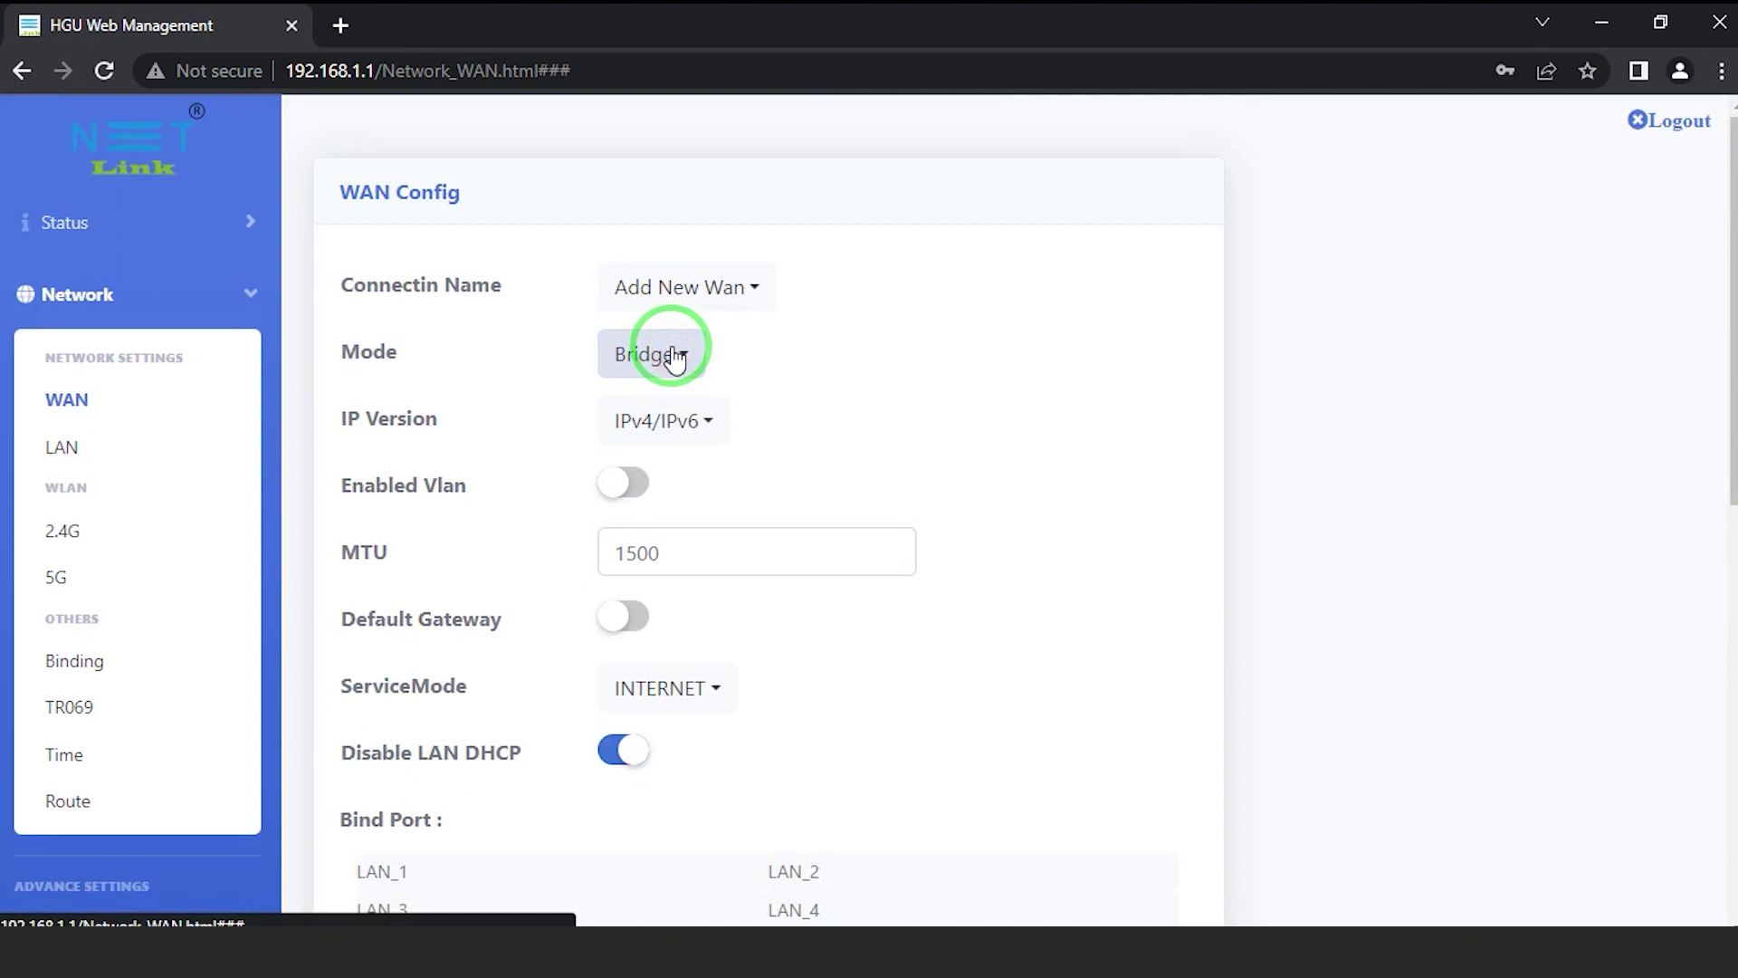
click(678, 362)
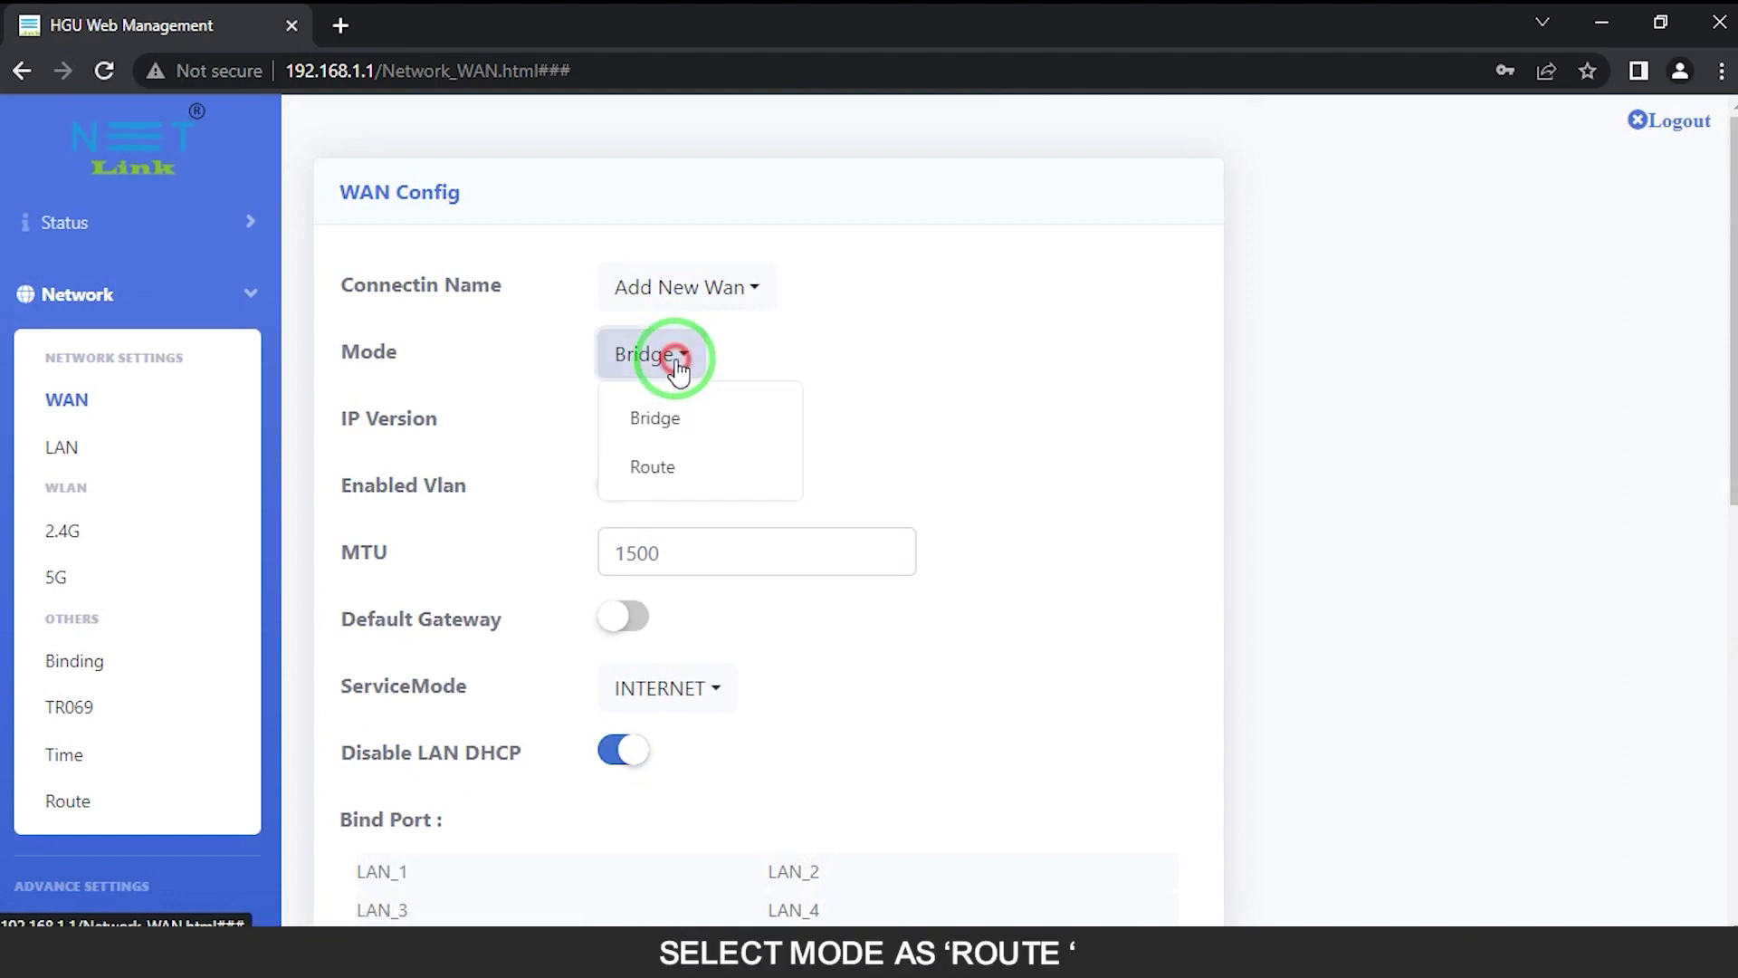
click(669, 465)
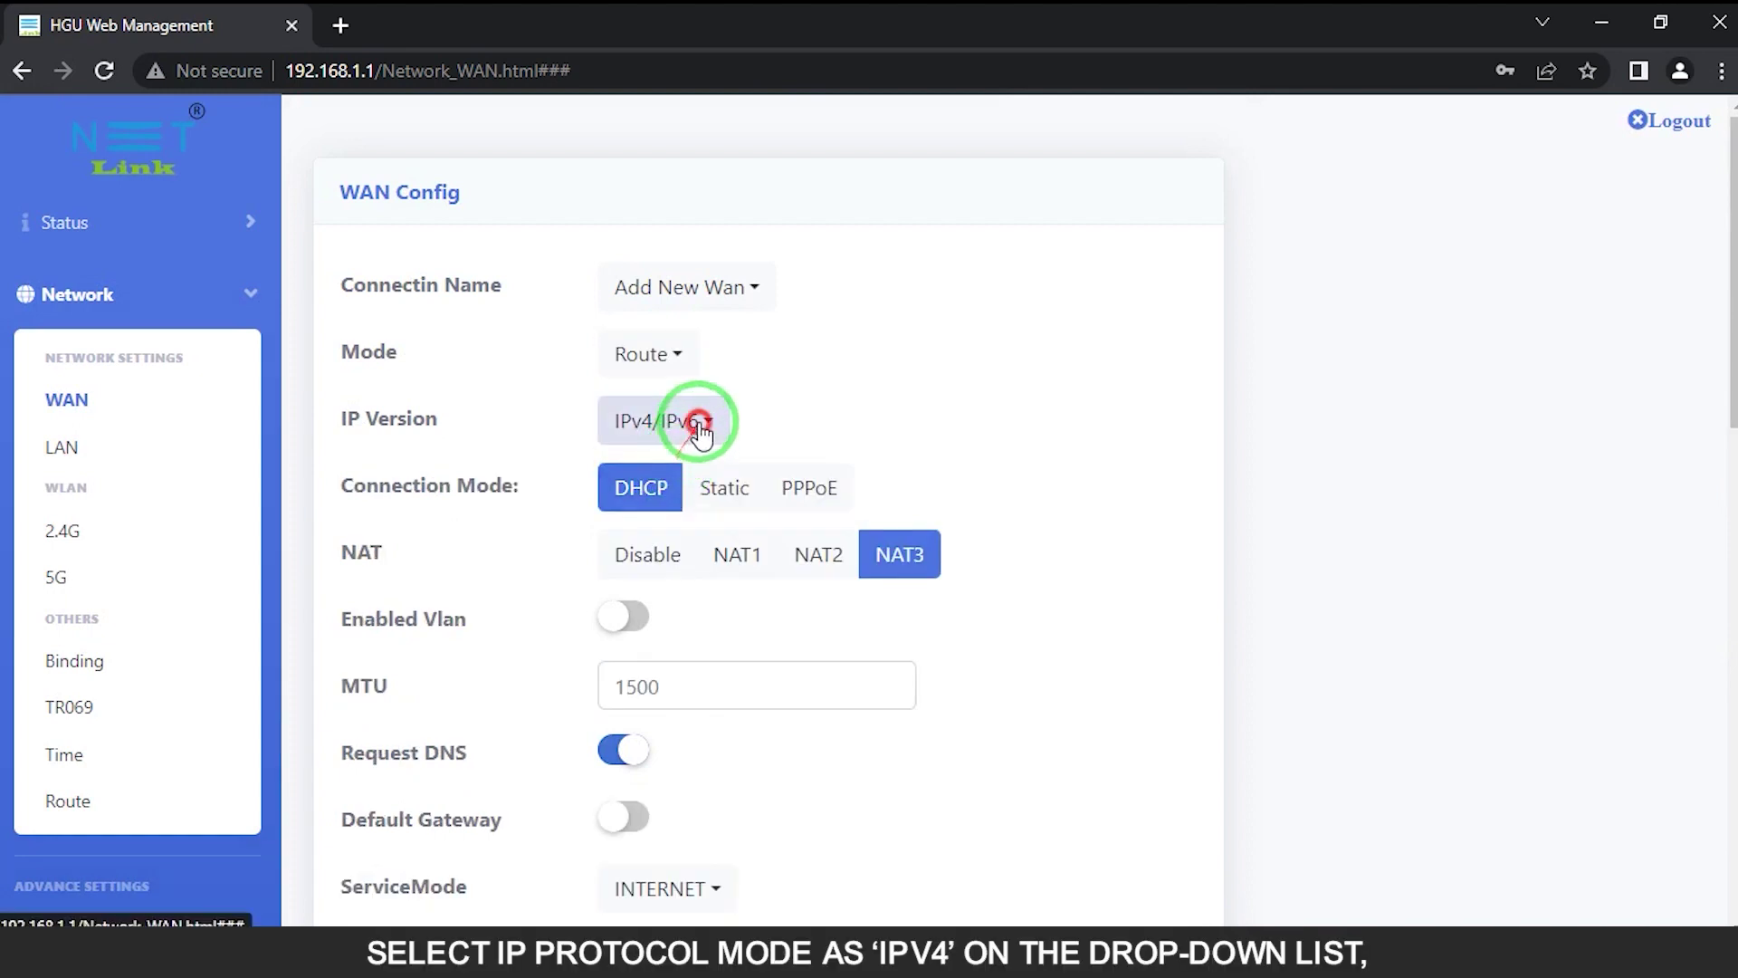
click(700, 426)
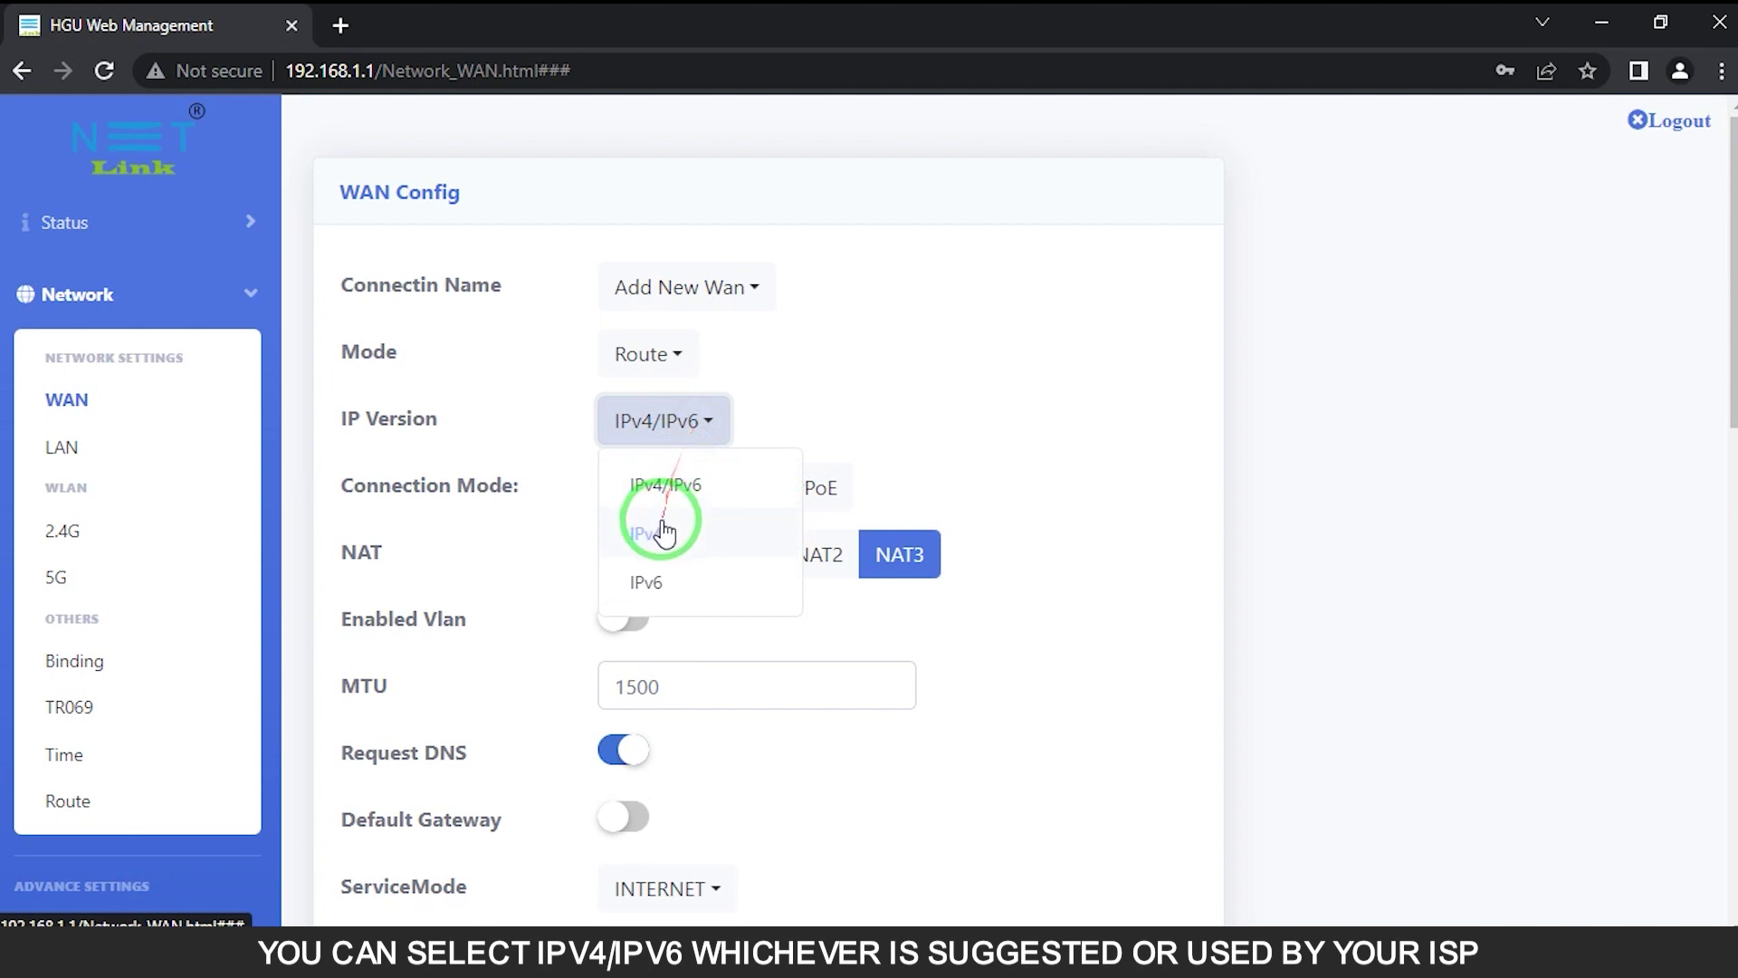
Set the second WAN to IPv4 and PPPoE, keeping NAT3
click(662, 534)
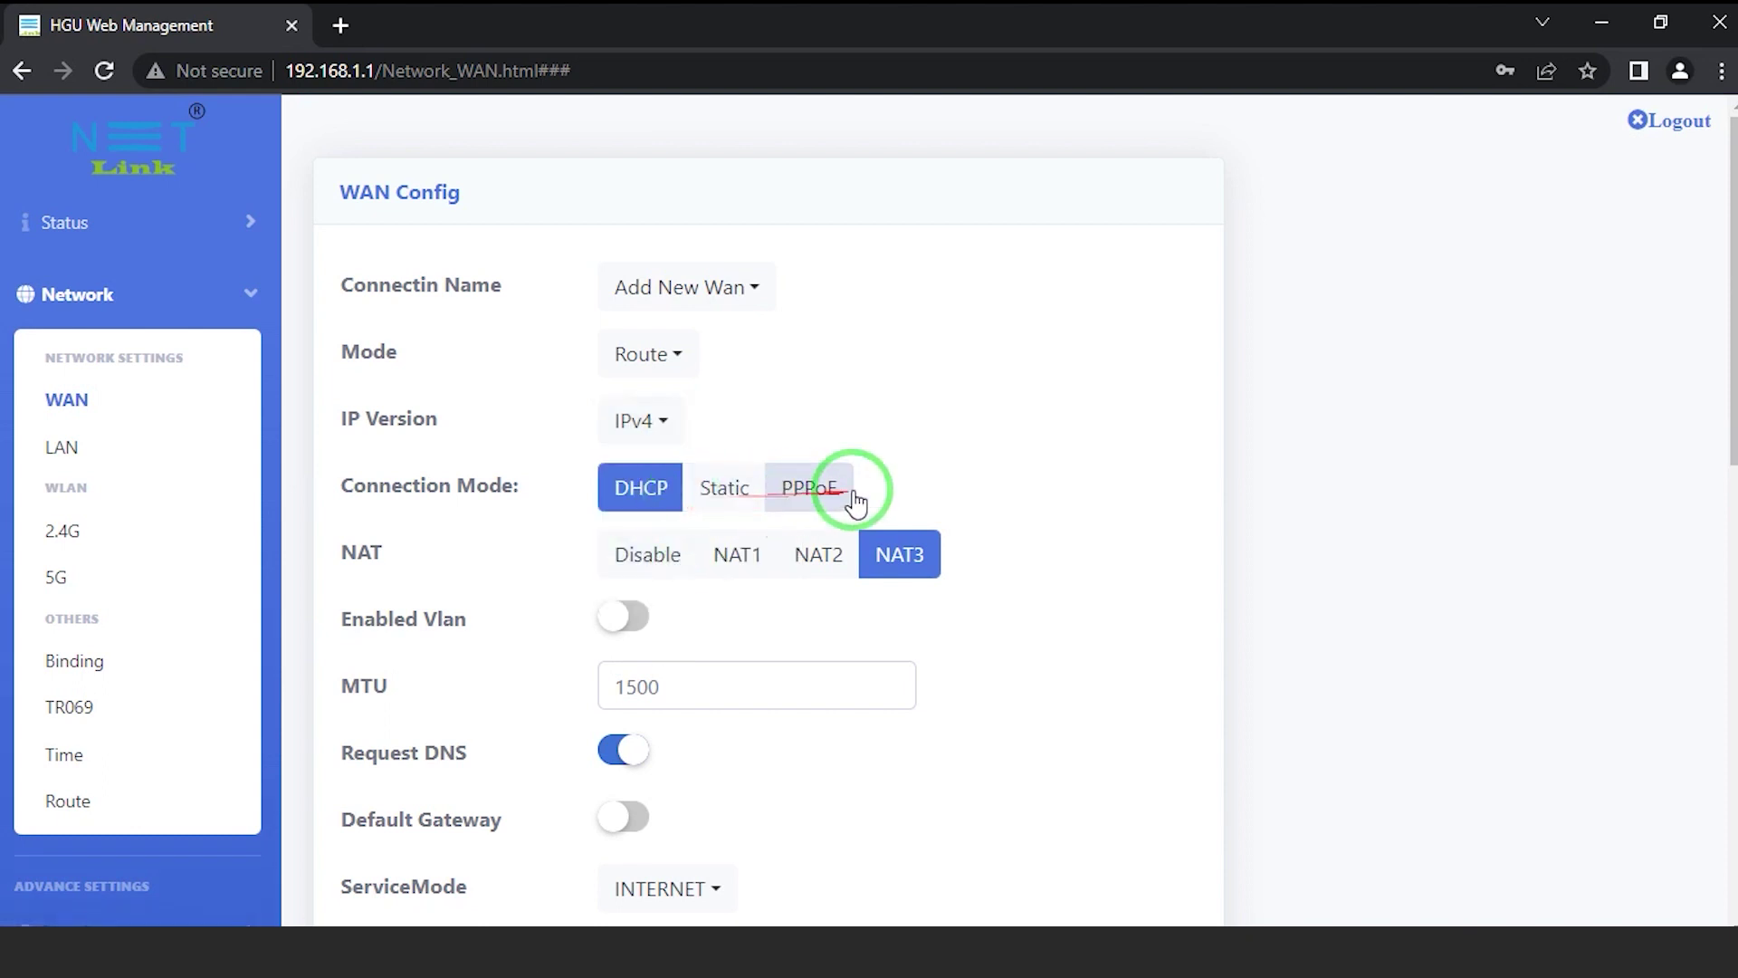
click(817, 494)
click(819, 496)
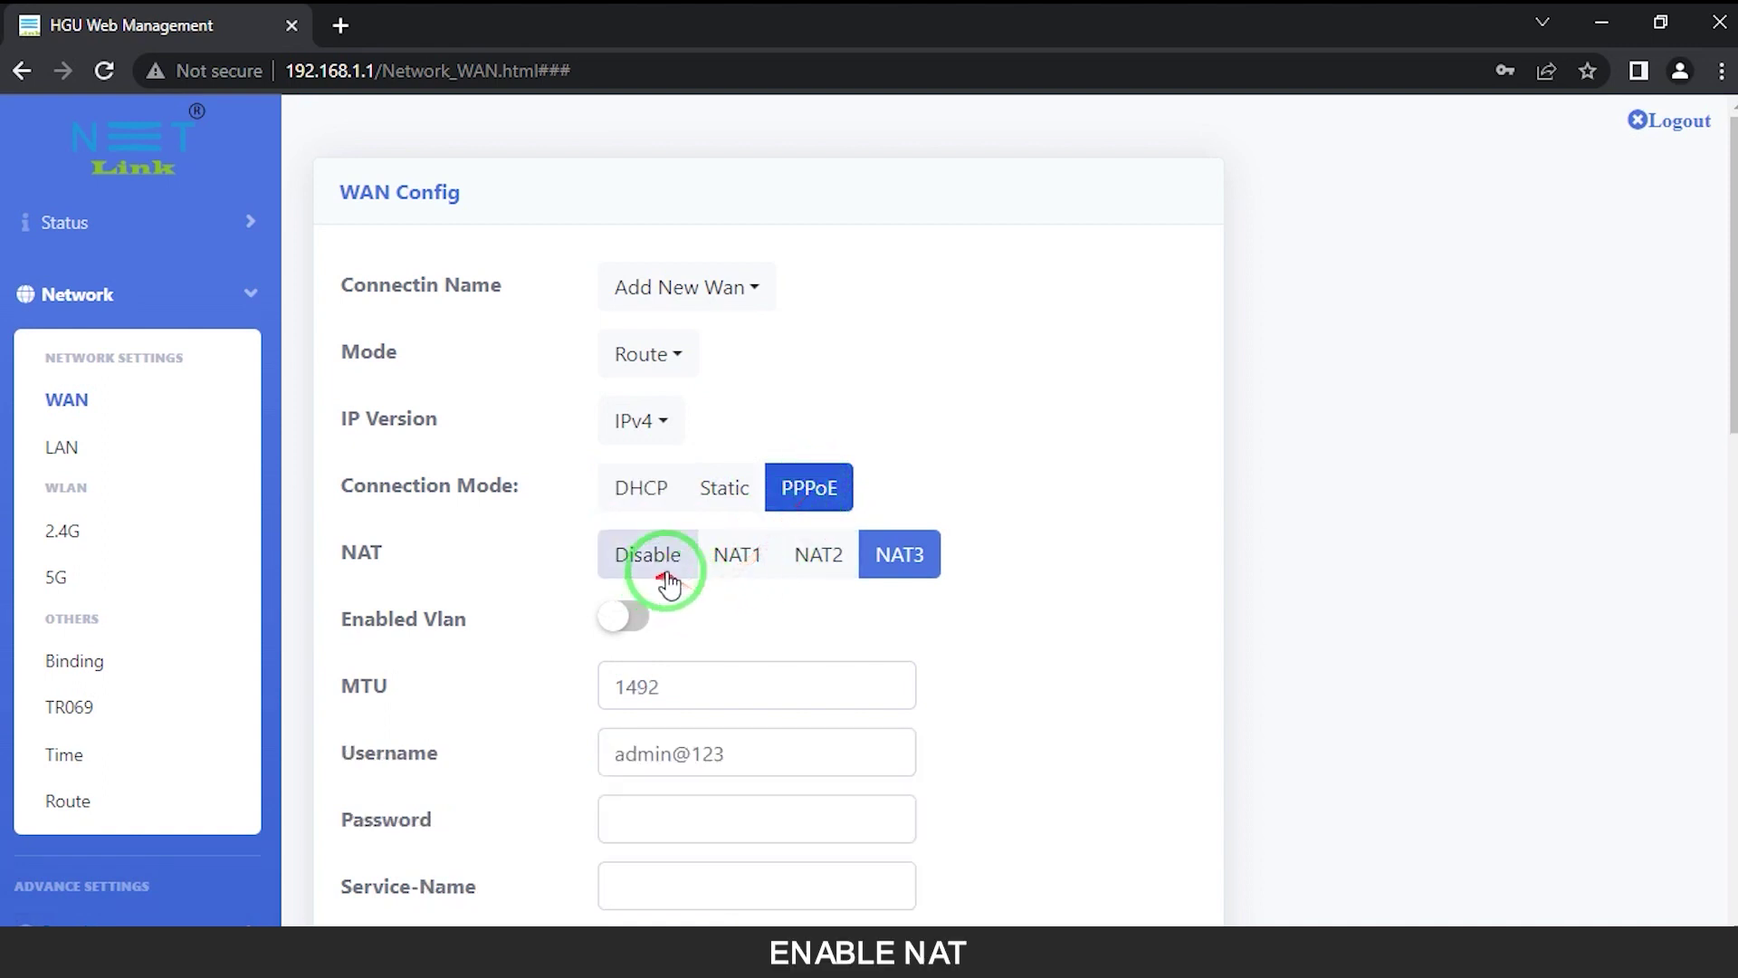
click(884, 572)
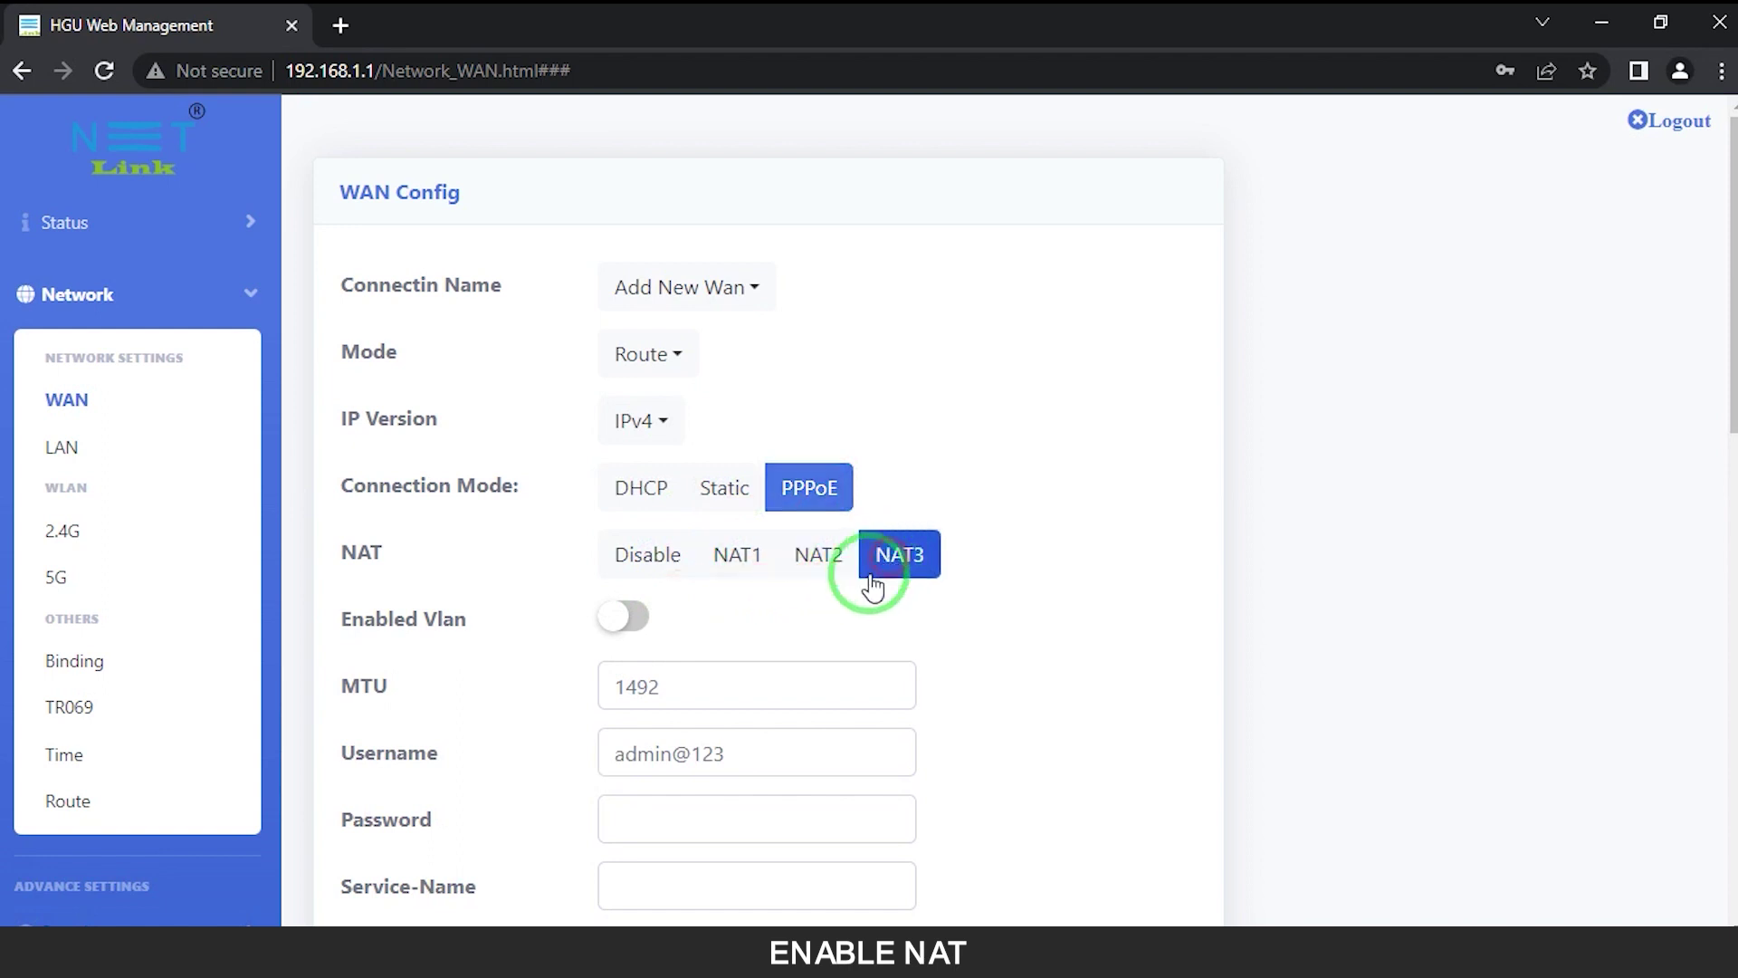
Switch on VLAN tagging and enter the VLAN ID for the second WAN
click(634, 624)
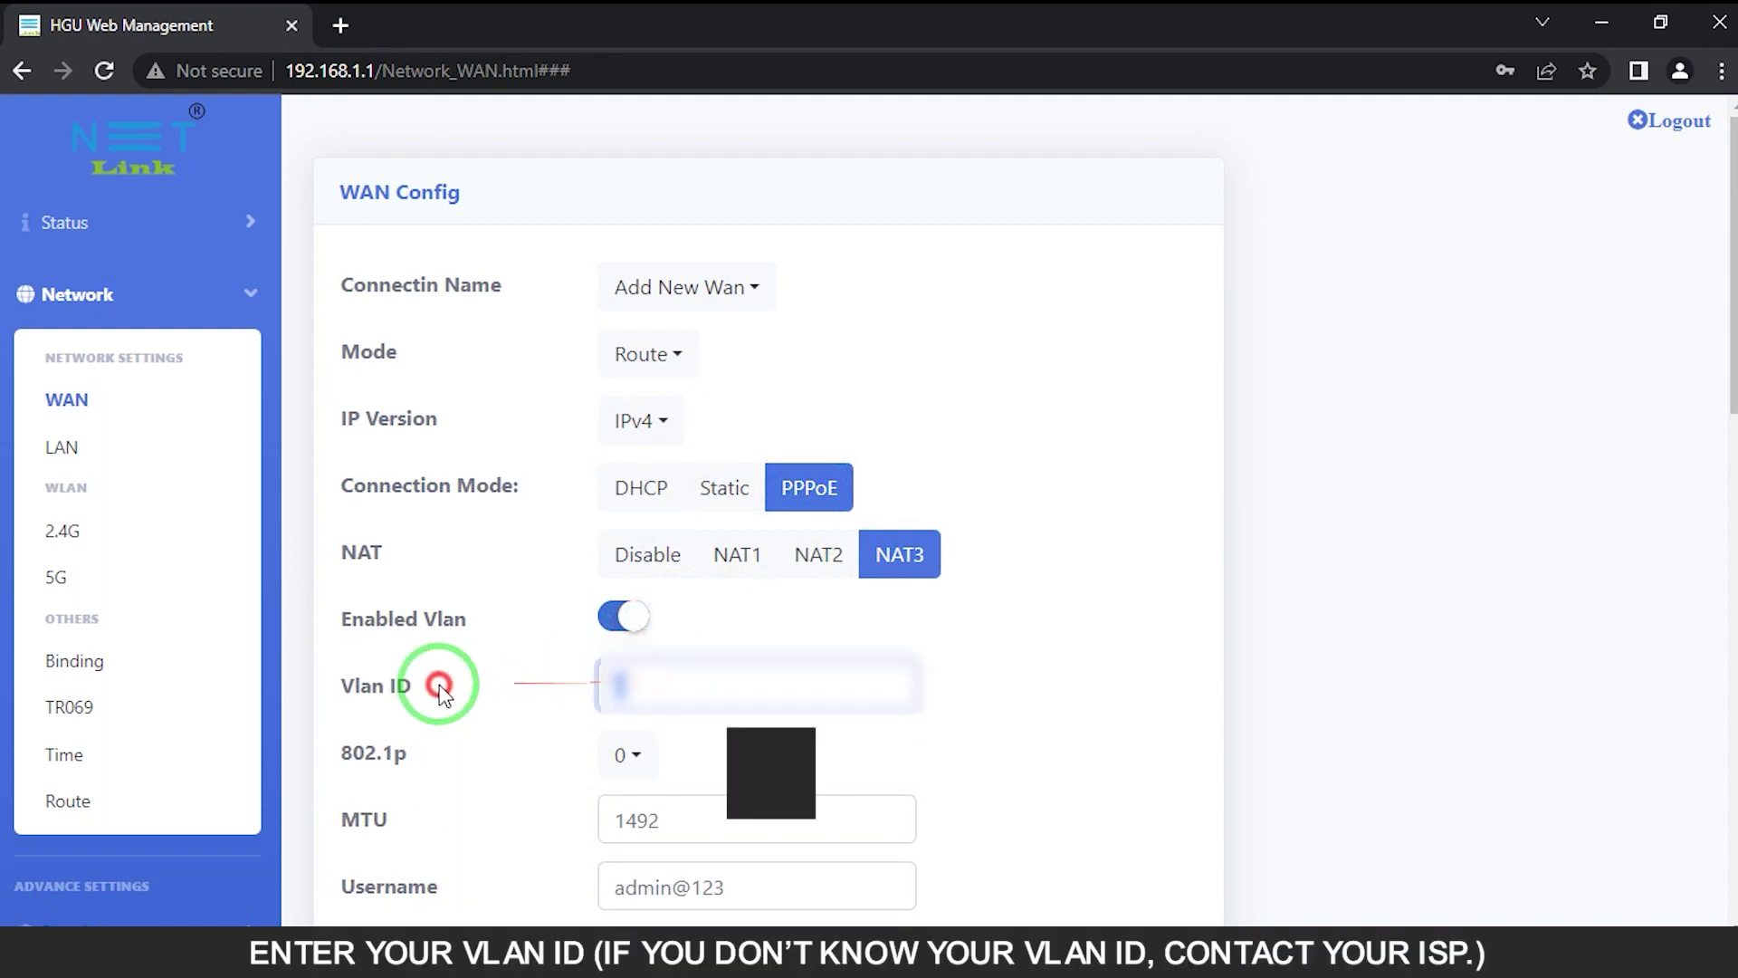
key(BackSpace)
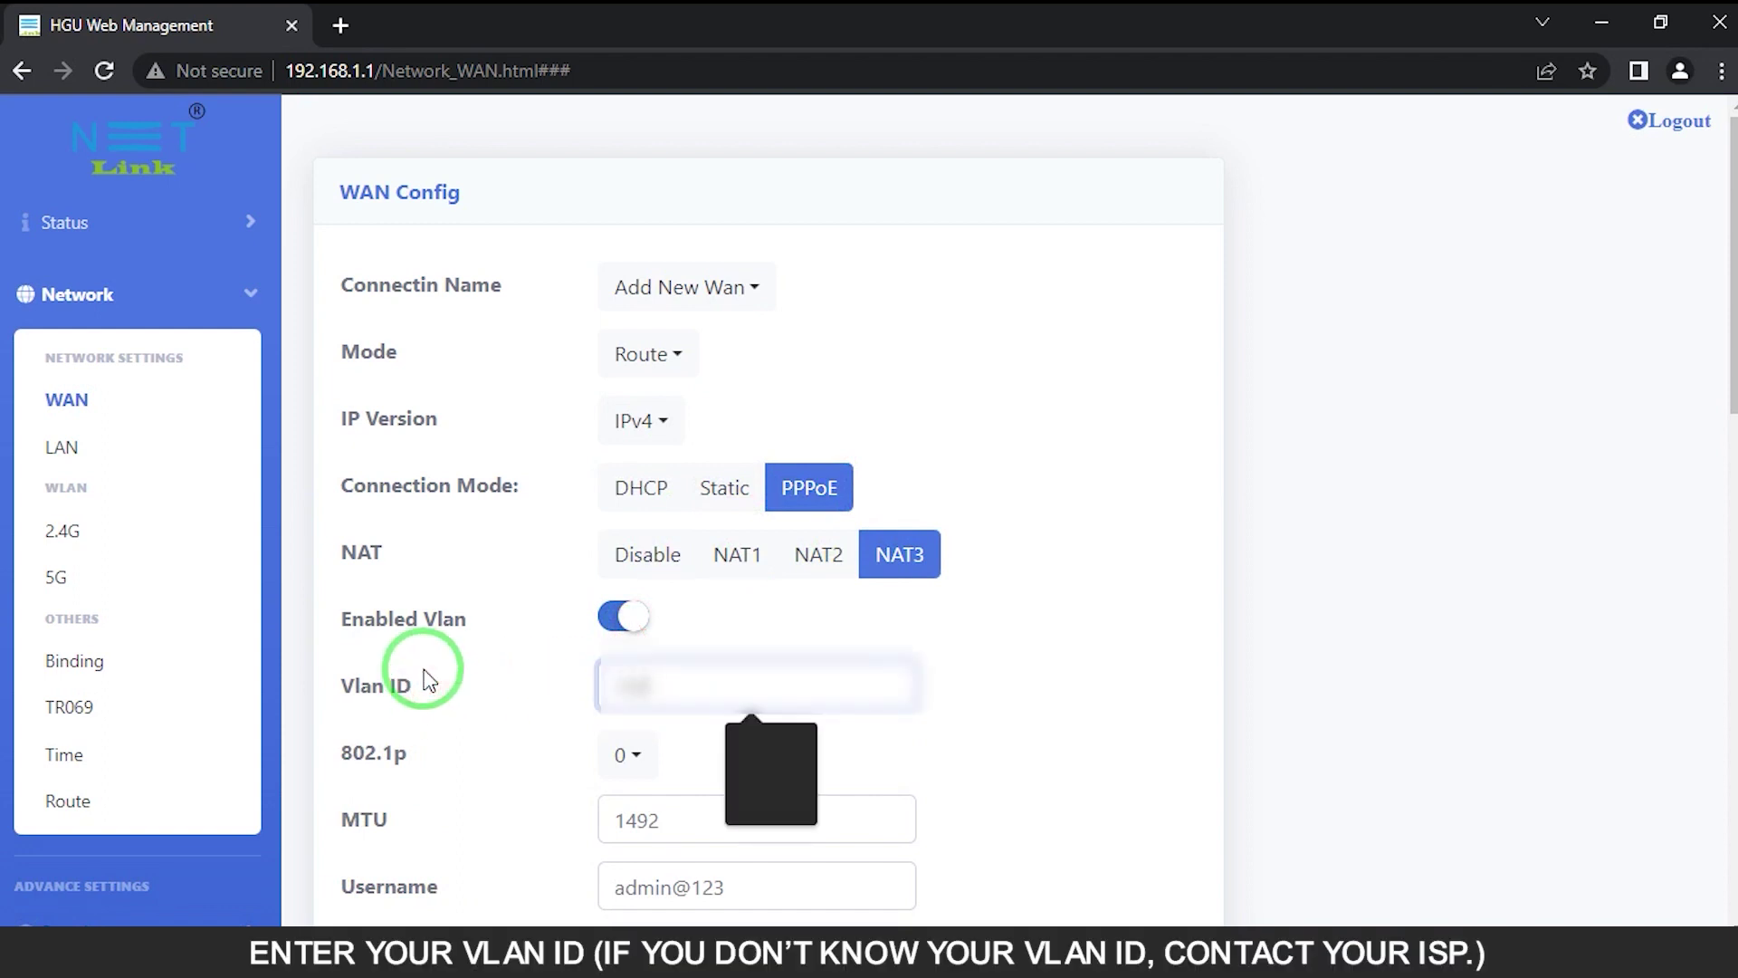
scroll(664, 670, down, 3)
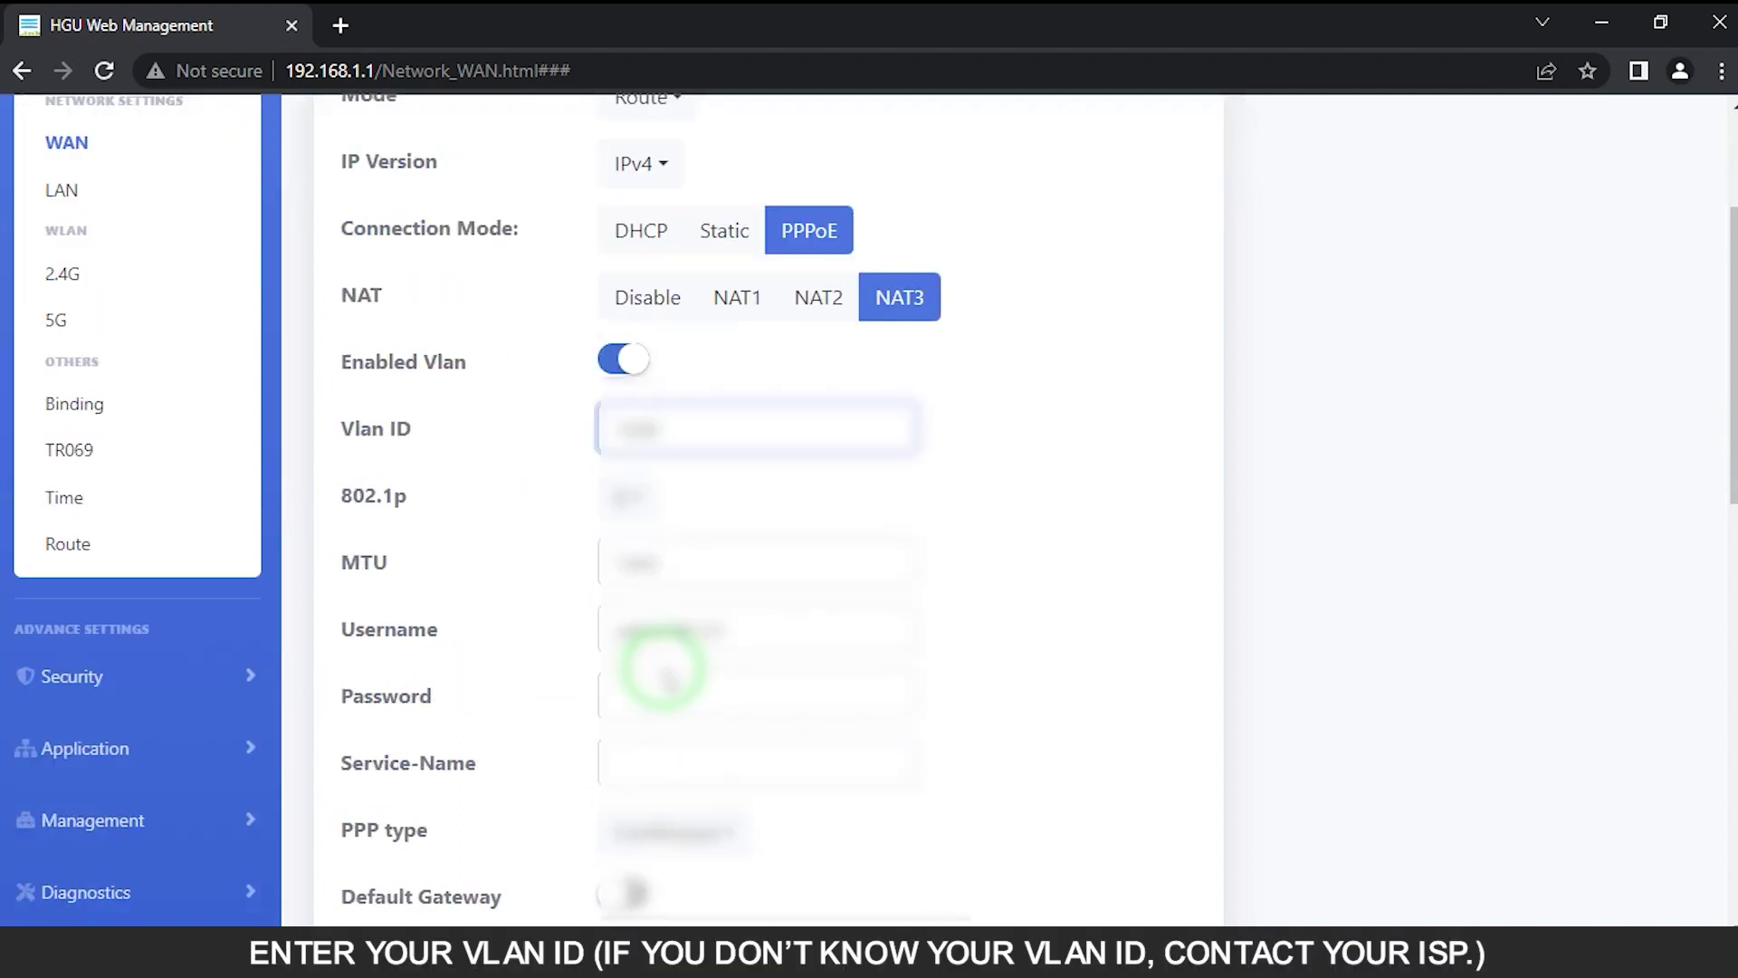
scroll(697, 589, down, 1)
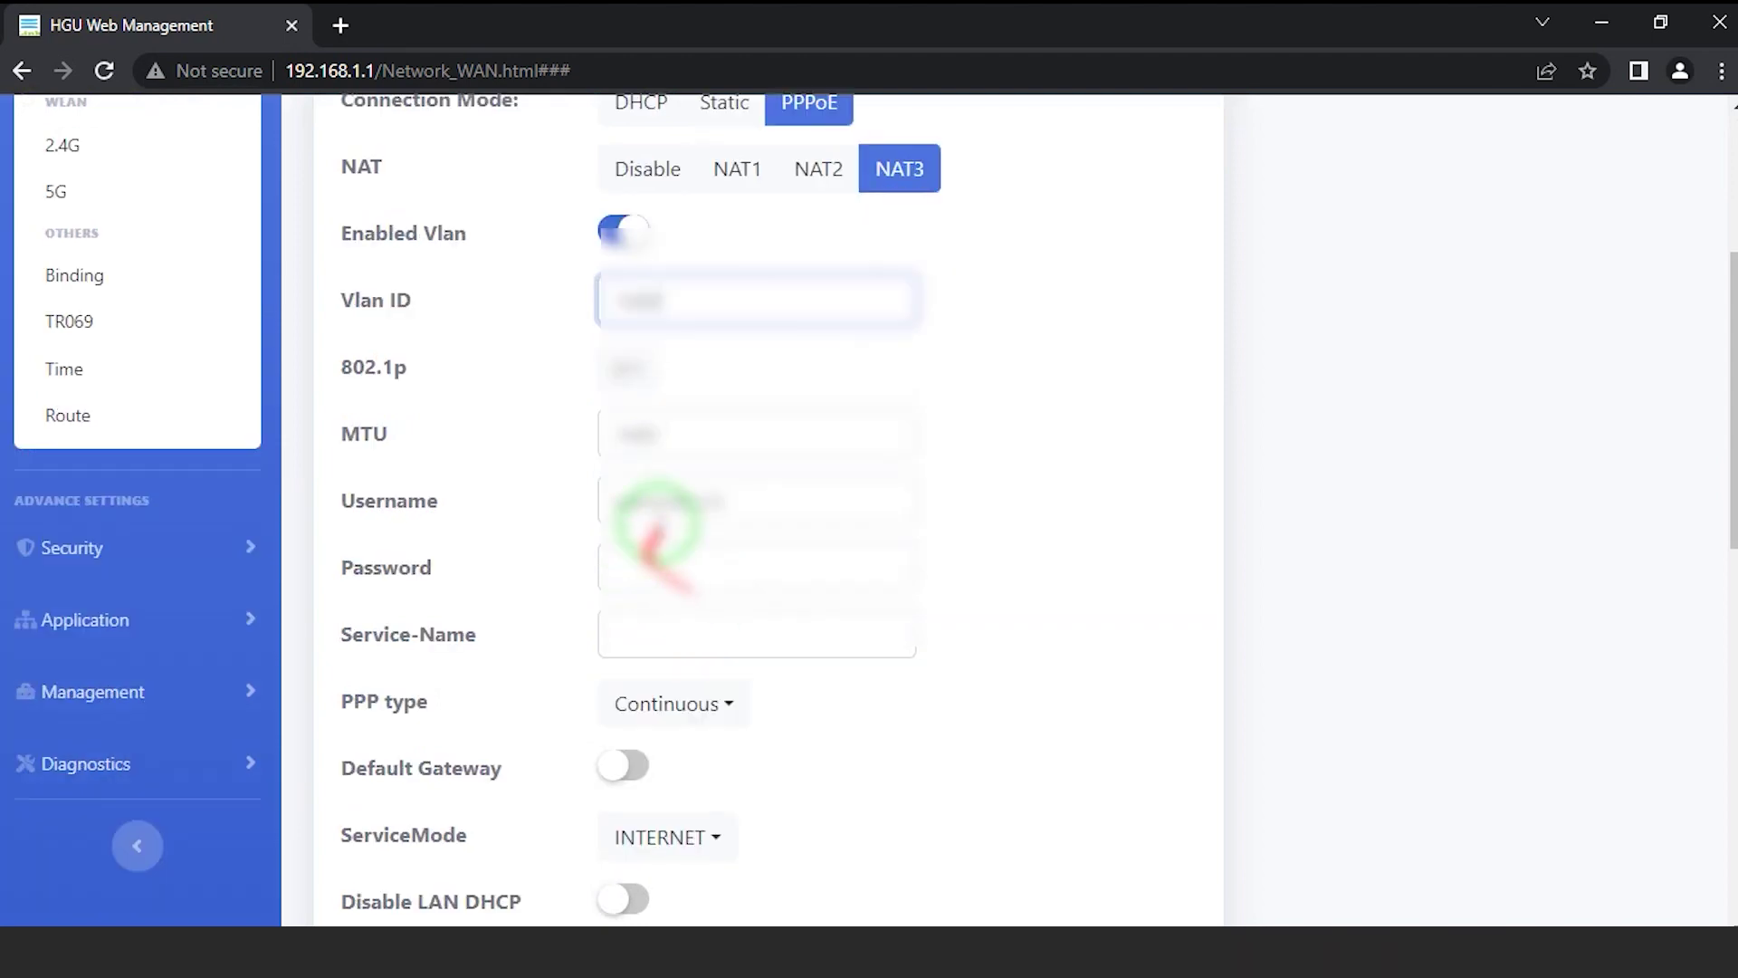
click(458, 505)
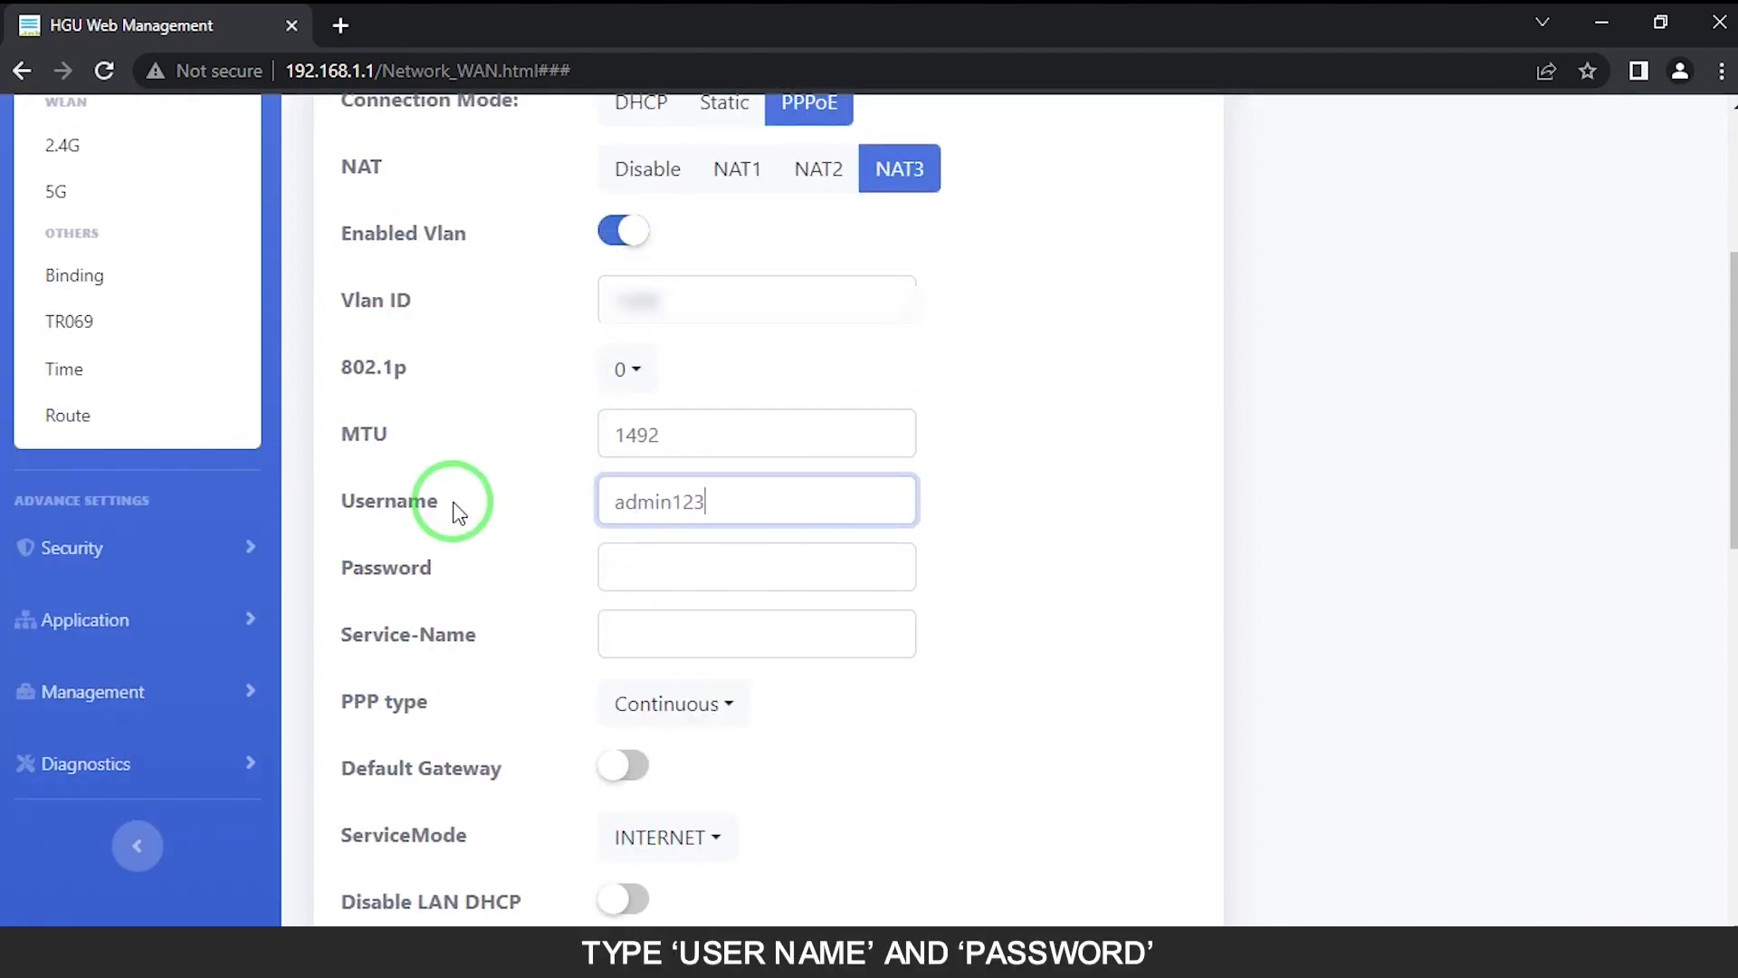
click(640, 566)
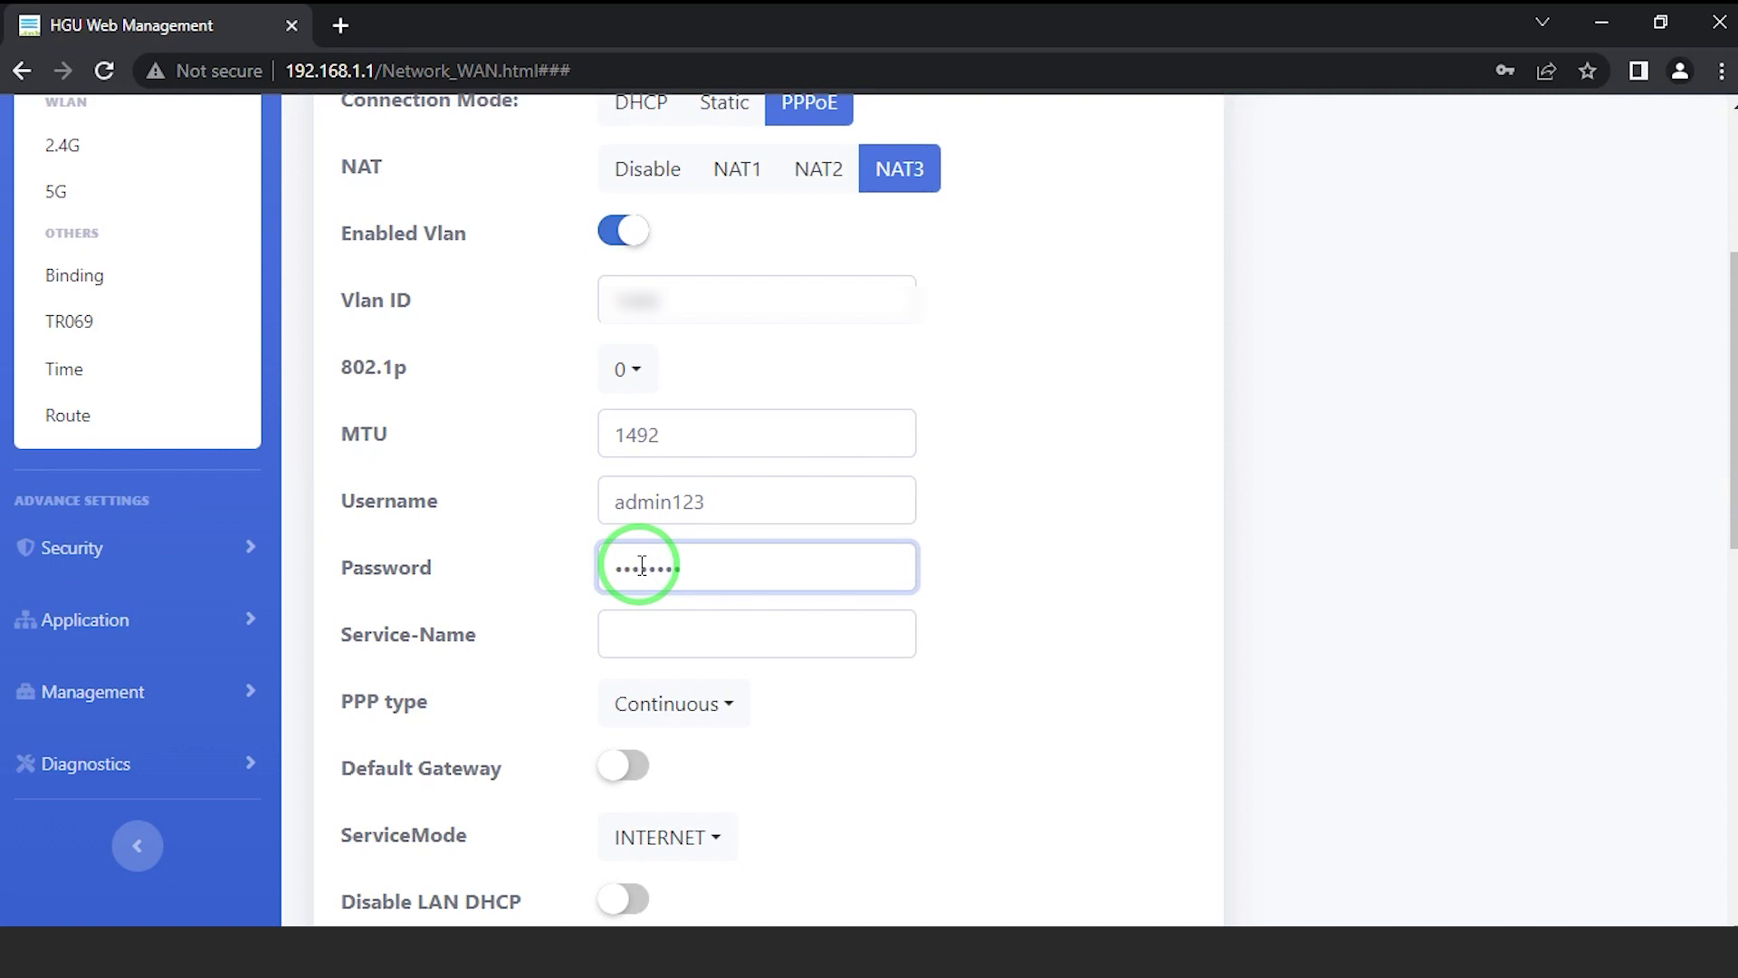
click(682, 630)
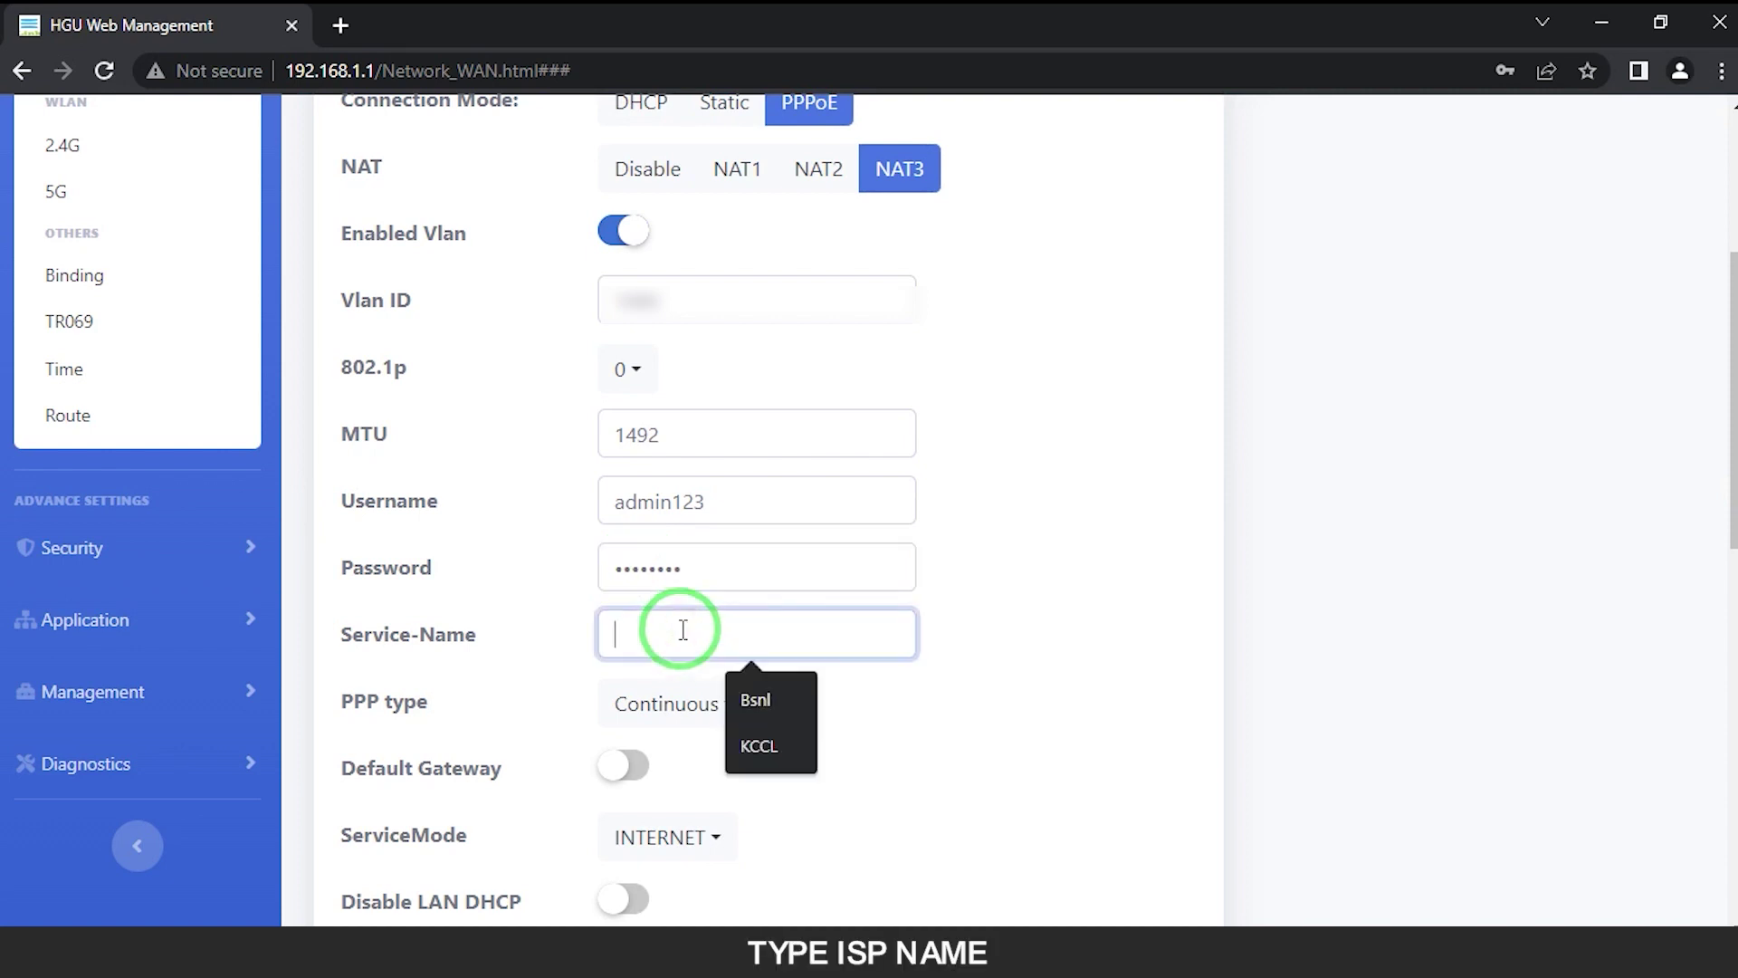
text(KCCL)
Keep service mode INTERNET, bind LAN_4 with LAN_2 and 5G WLAN, and submit
scroll(683, 632, down, 1)
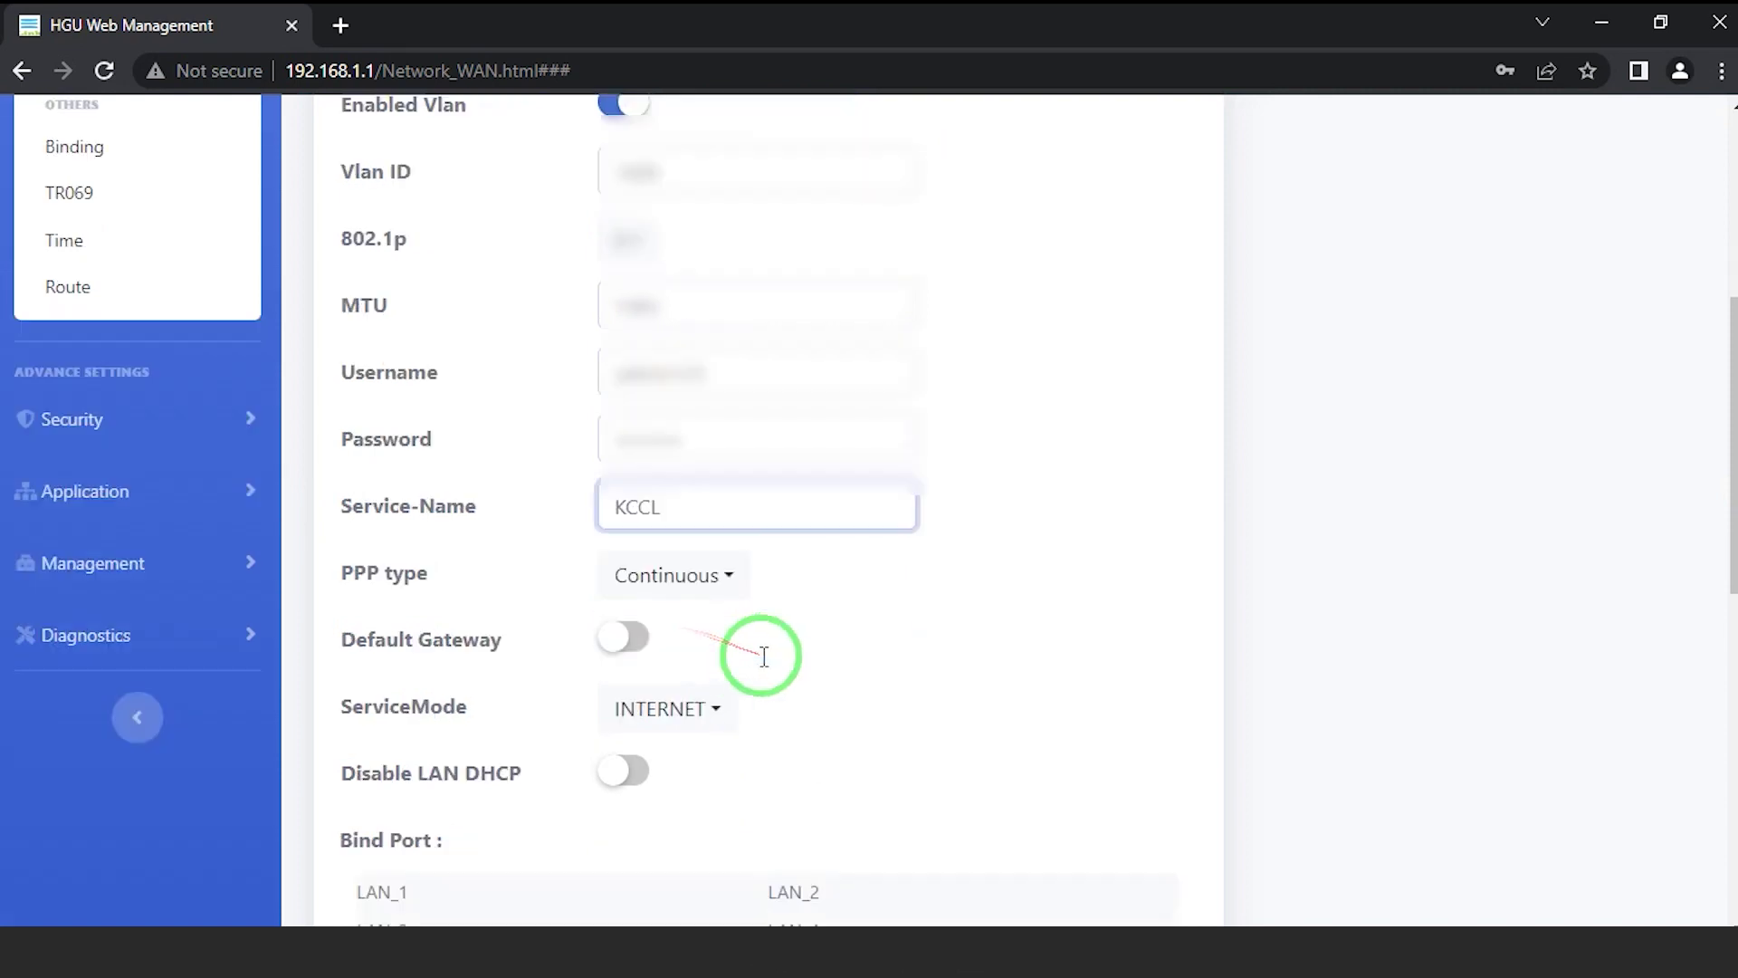
scroll(685, 634, down, 3)
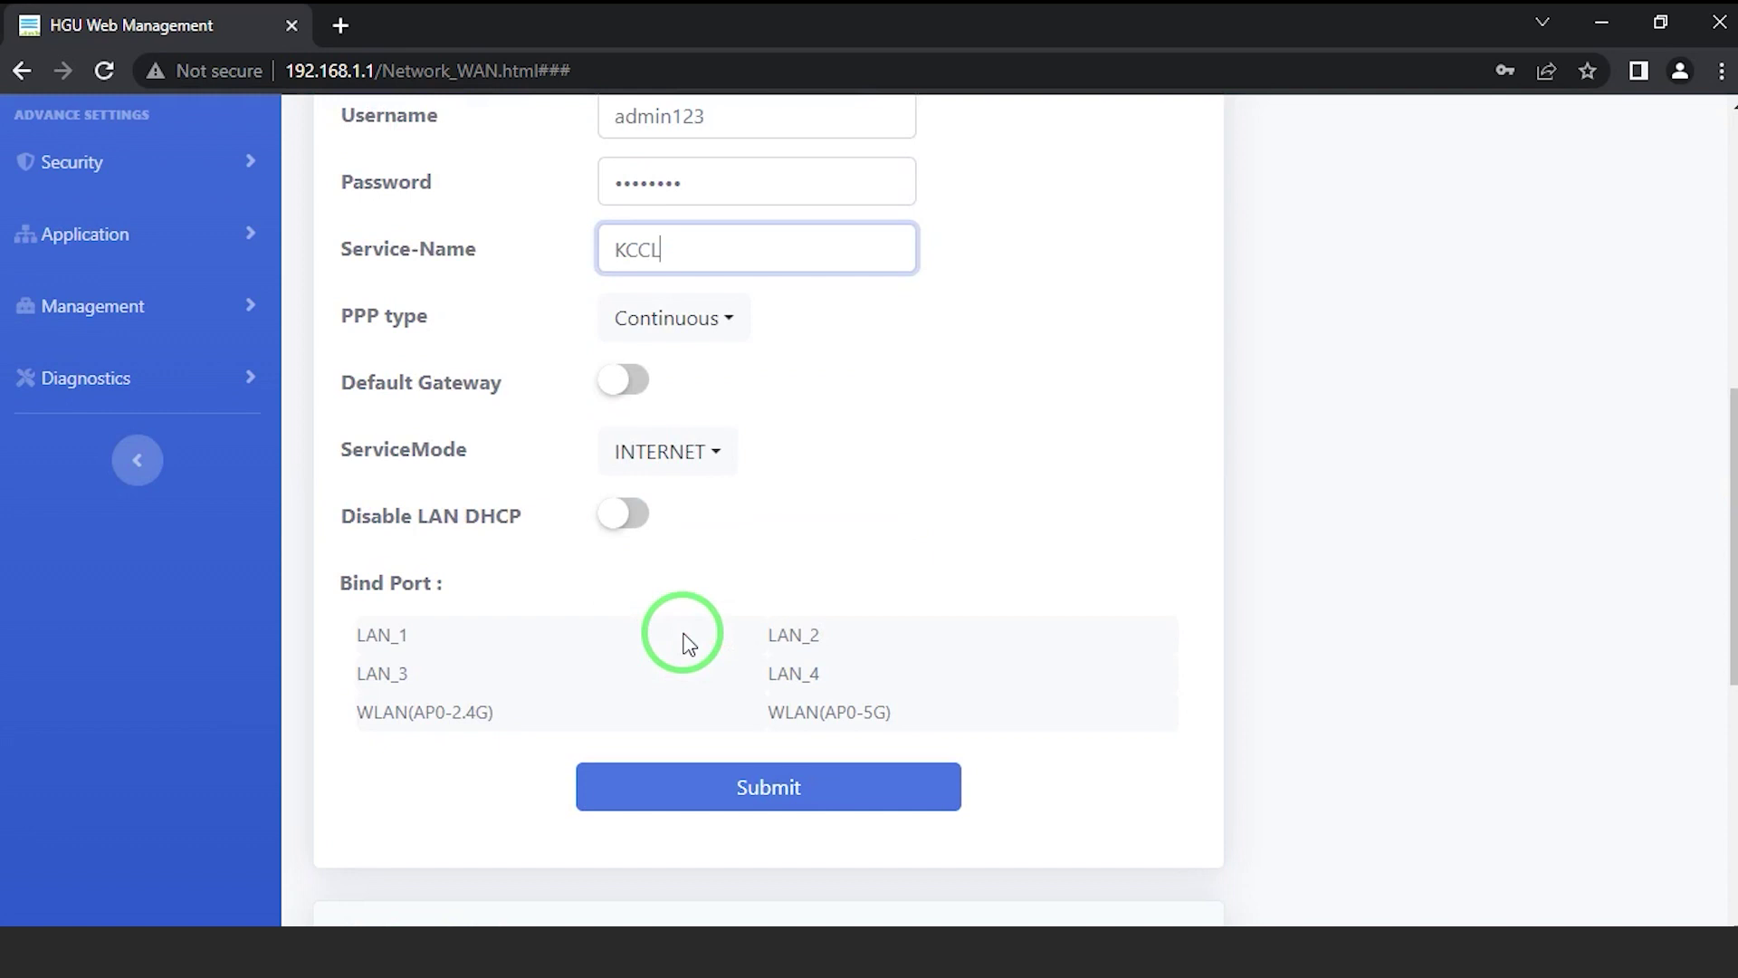
click(708, 457)
click(682, 564)
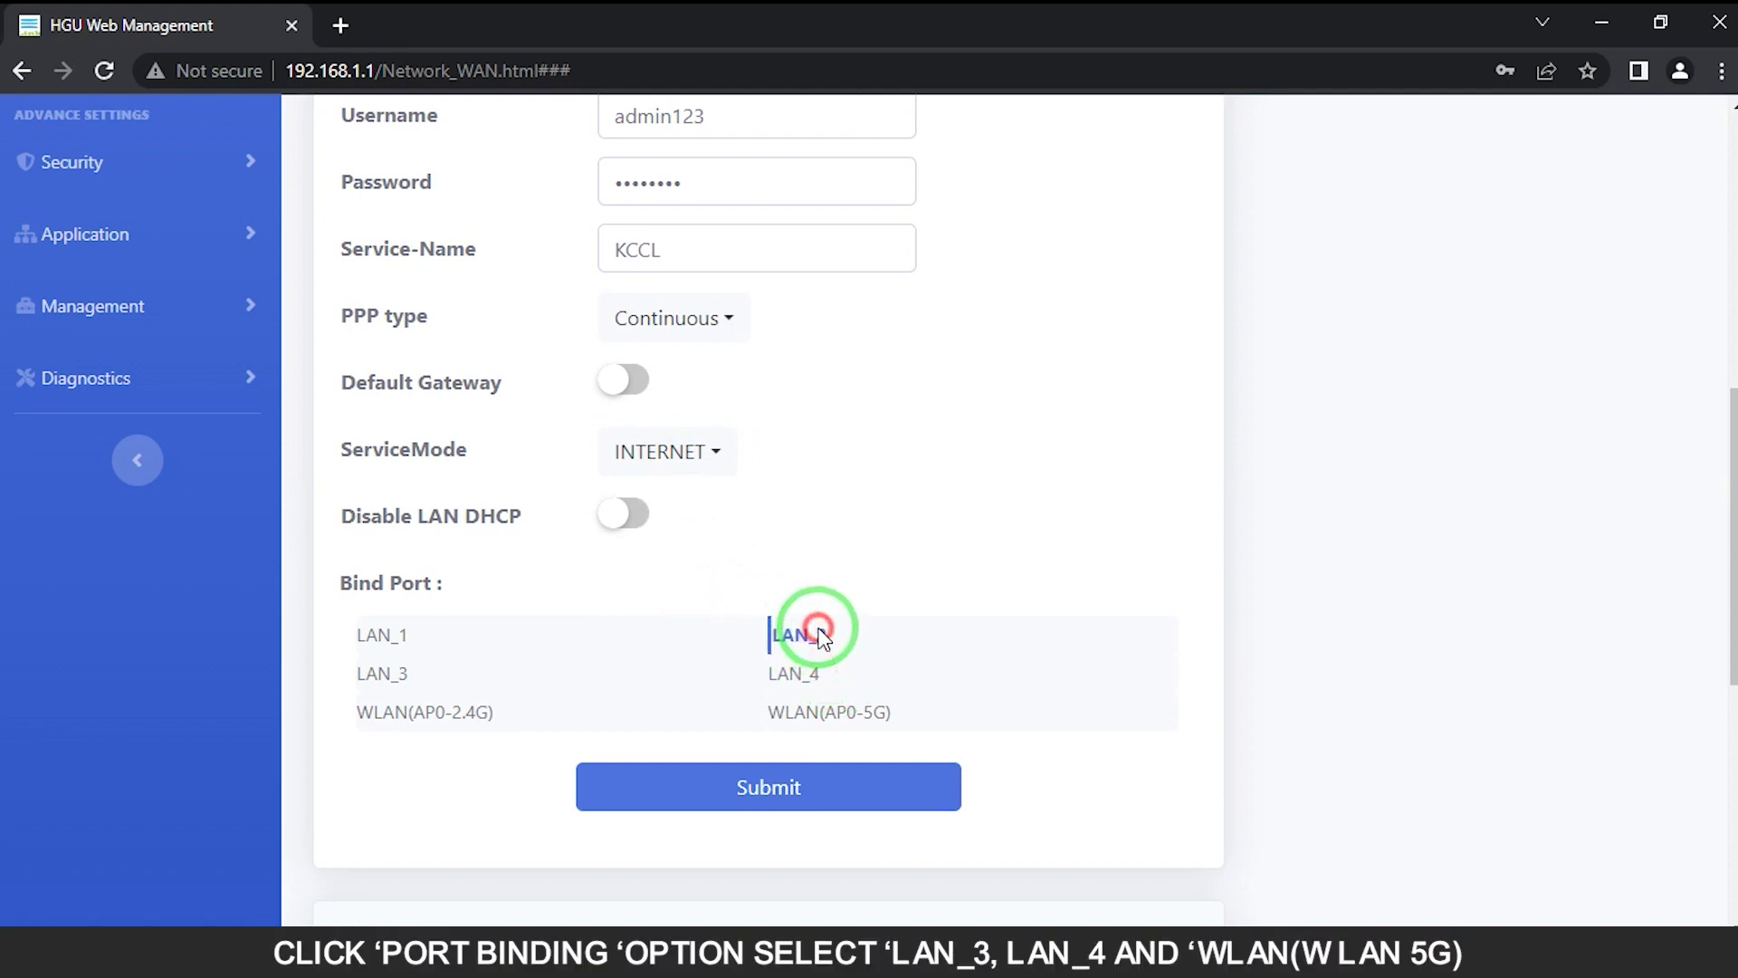
click(819, 677)
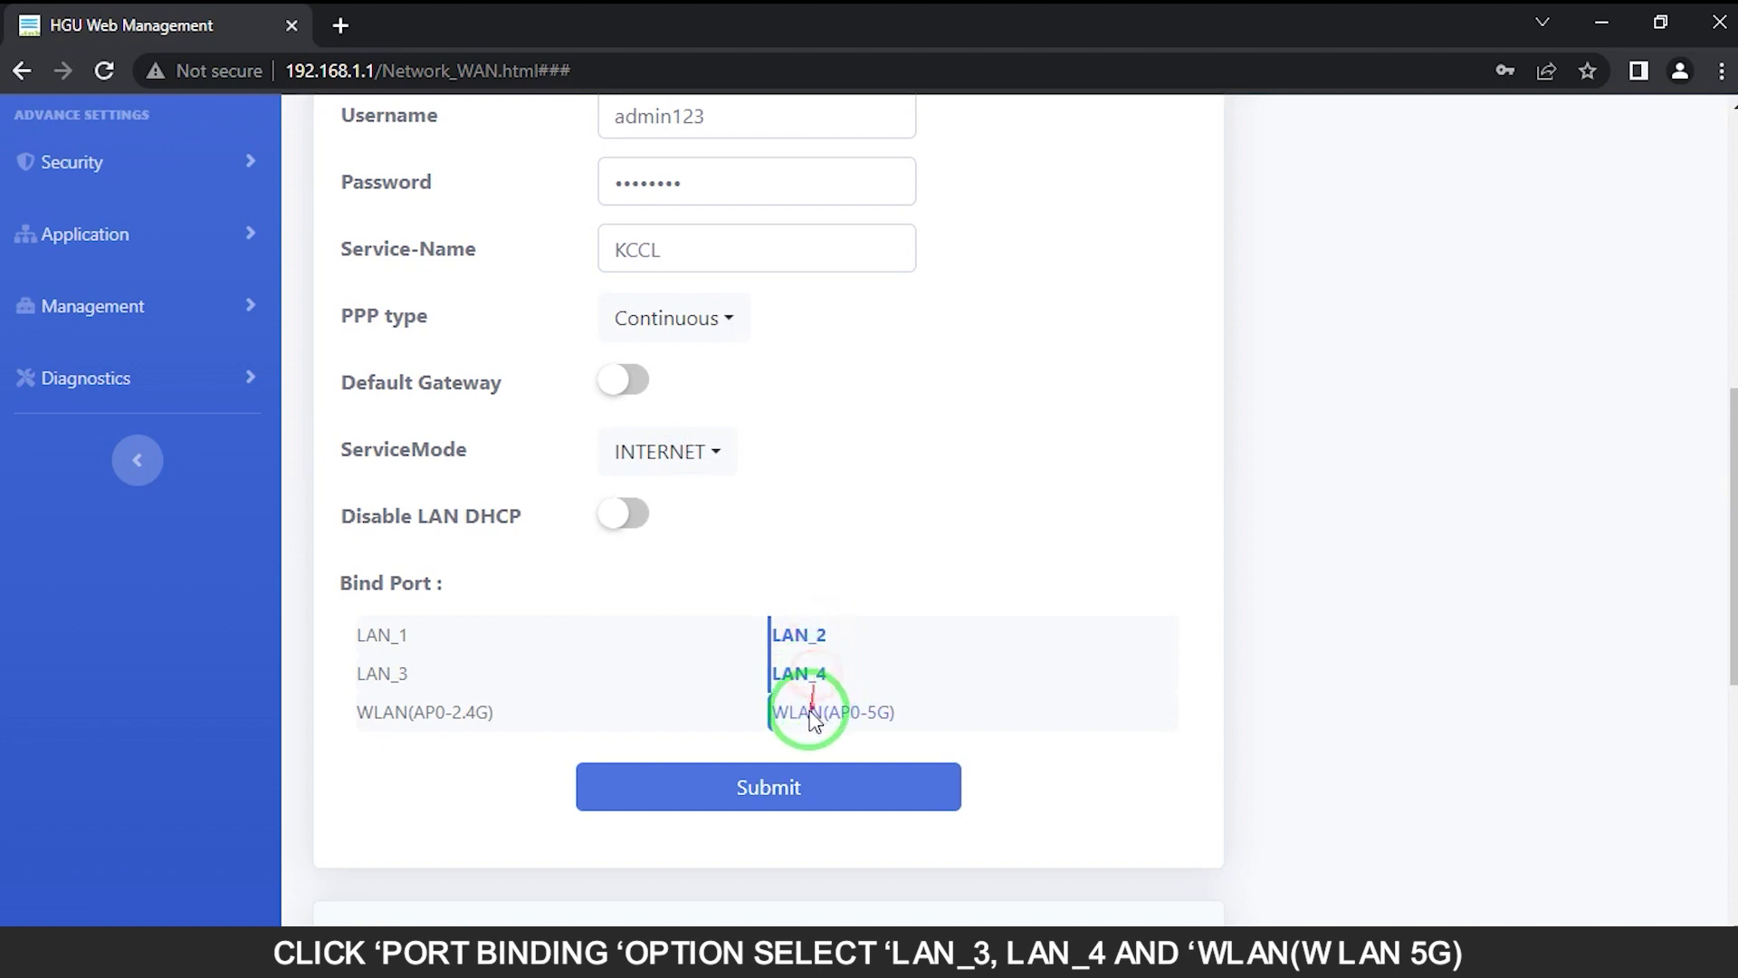
click(795, 790)
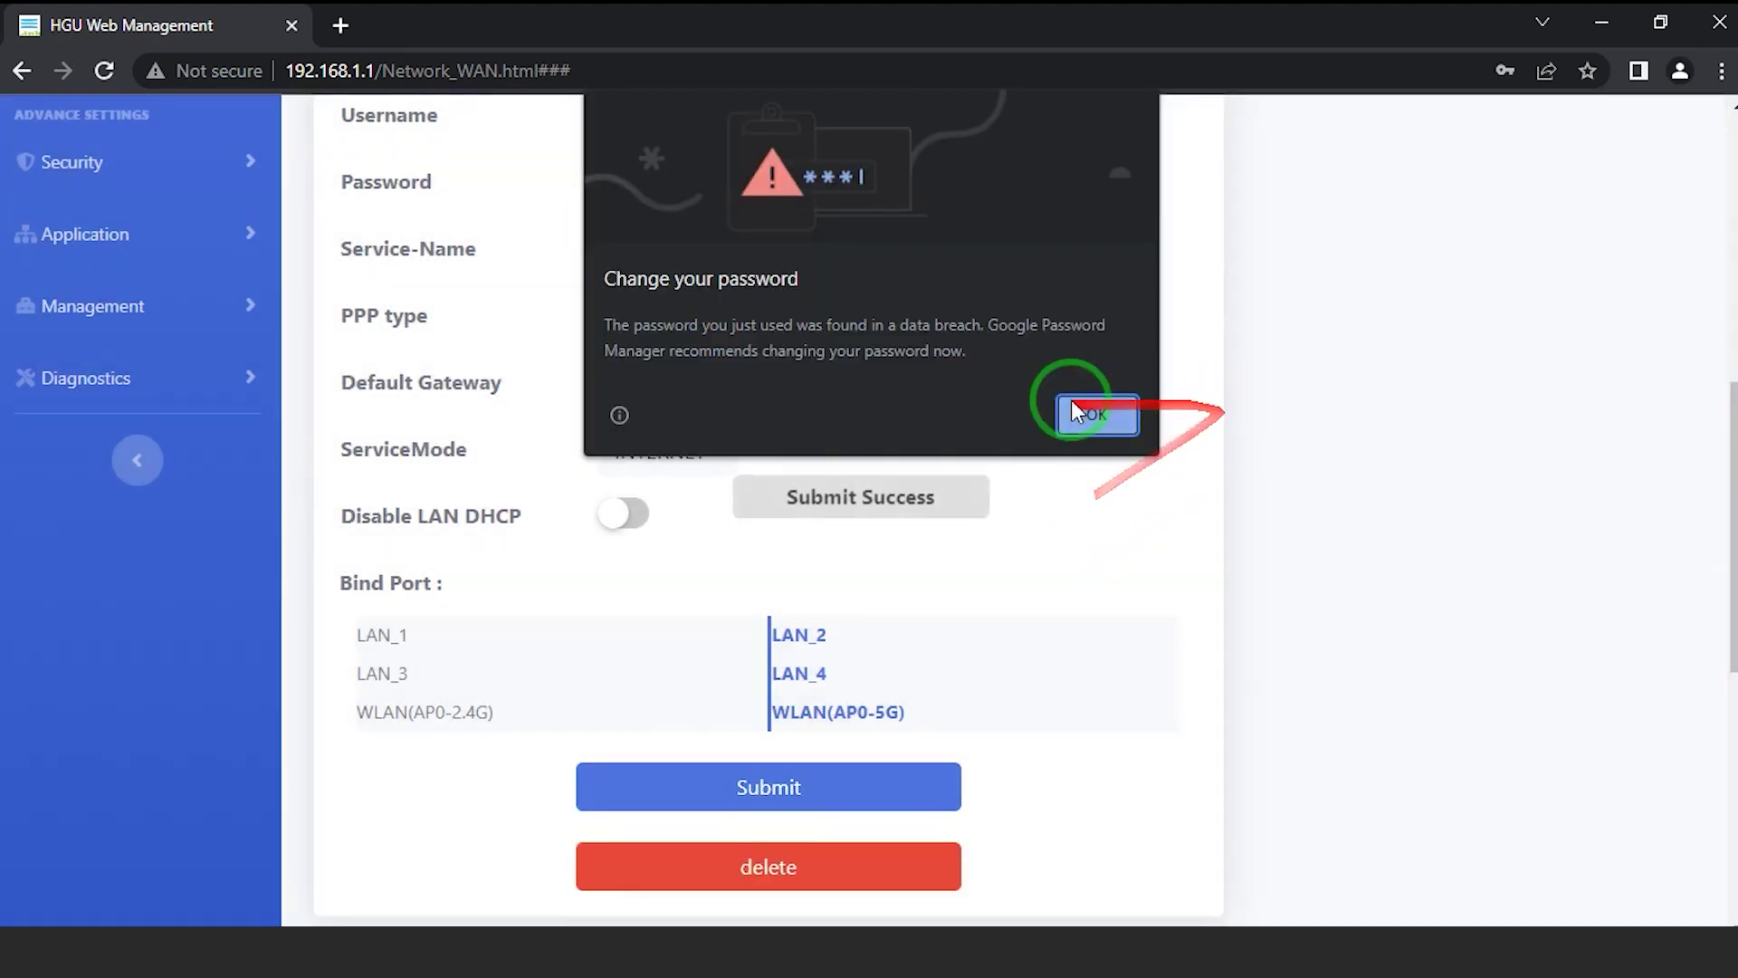
Dismiss the password warning and check that WAN Info shows 3_INTERNET and 4_INTERNET UP
click(1079, 408)
scroll(884, 555, up, 10)
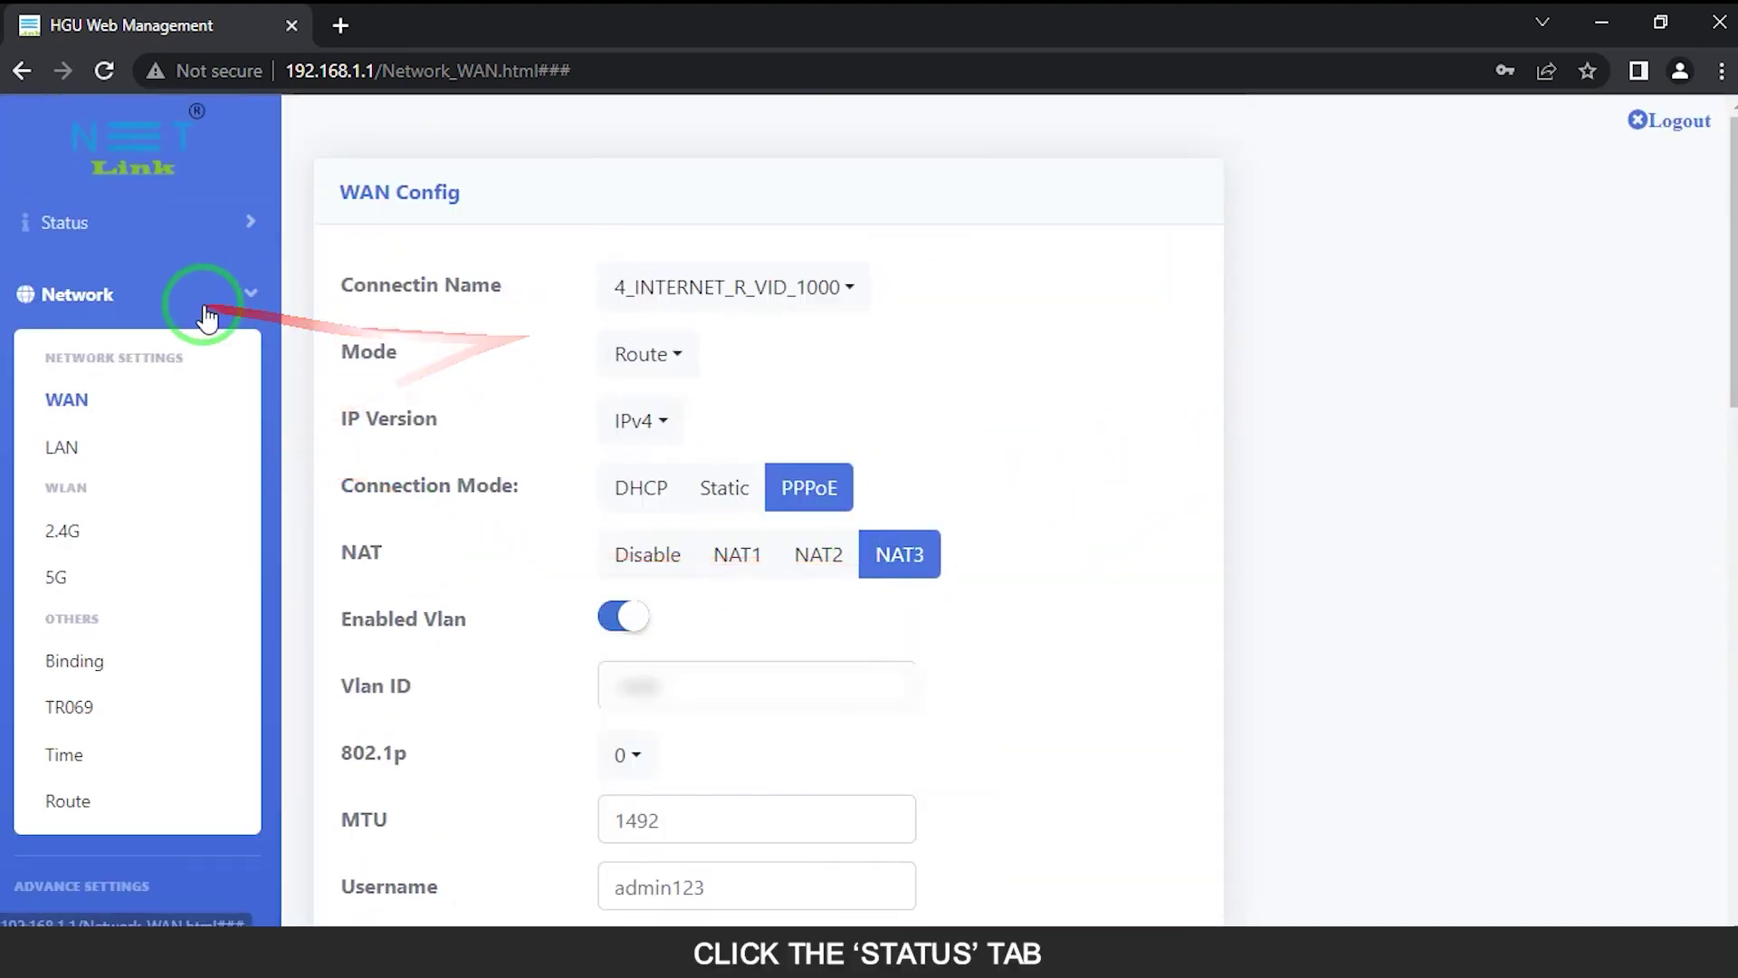
click(145, 226)
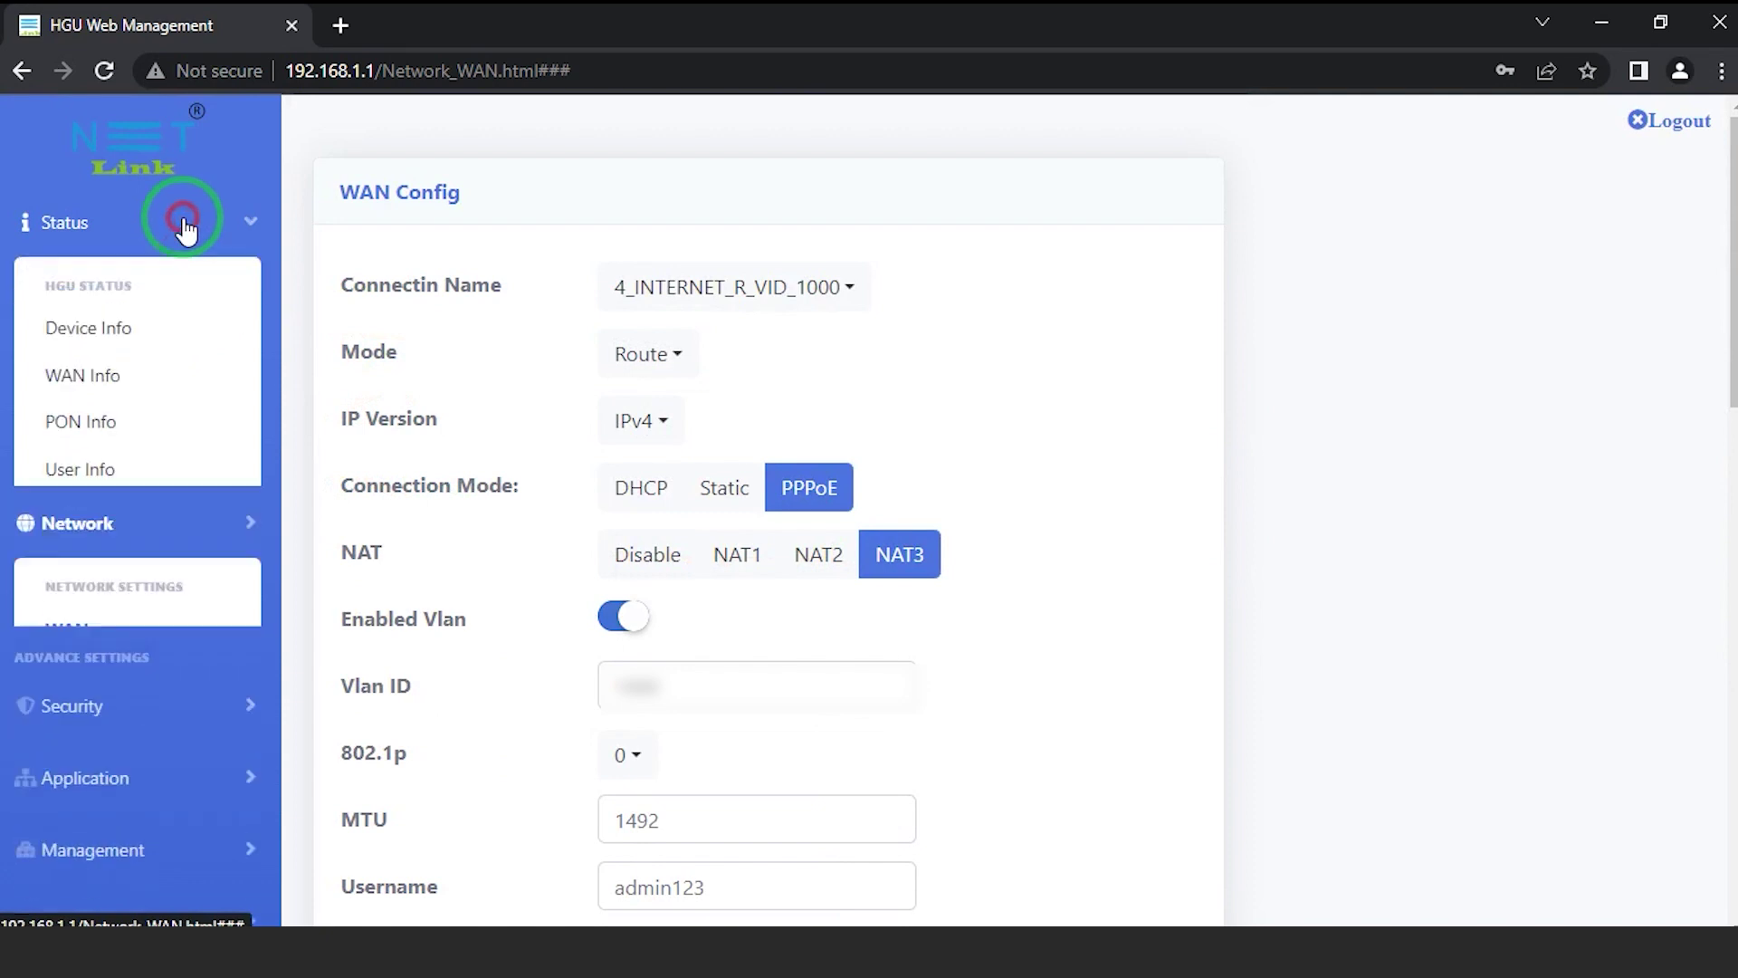
click(68, 375)
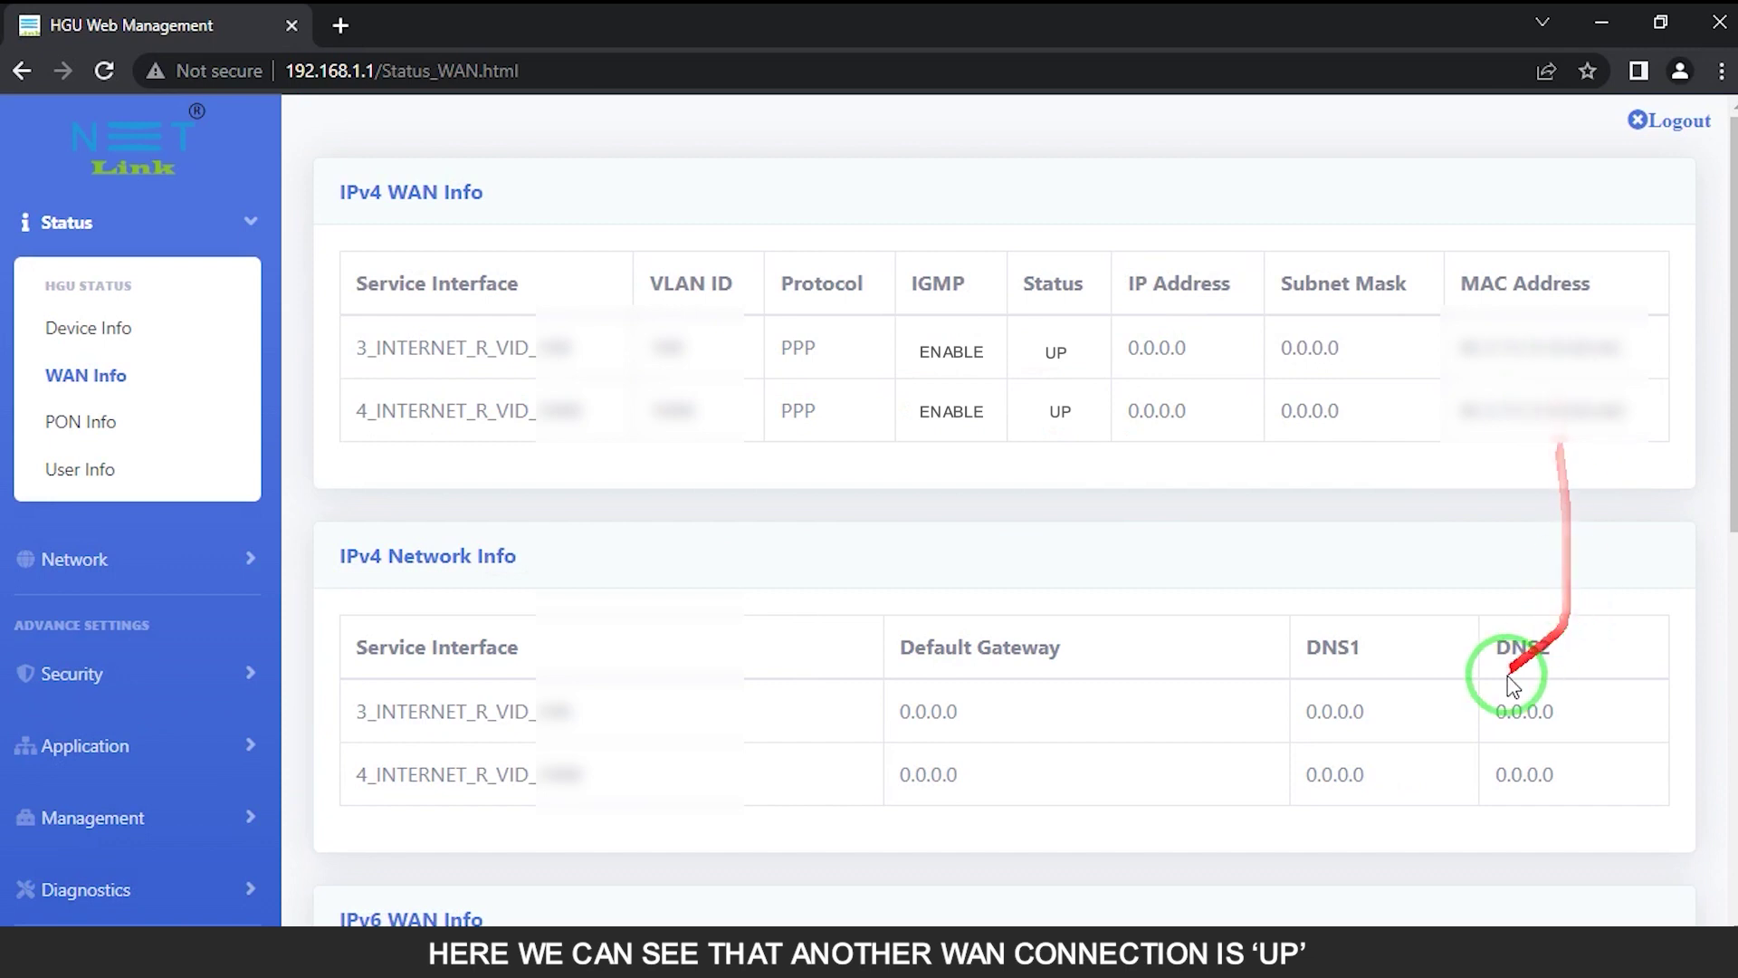
scroll(1503, 679, down, 3)
scroll(1498, 688, down, 4)
scroll(1502, 692, down, 2)
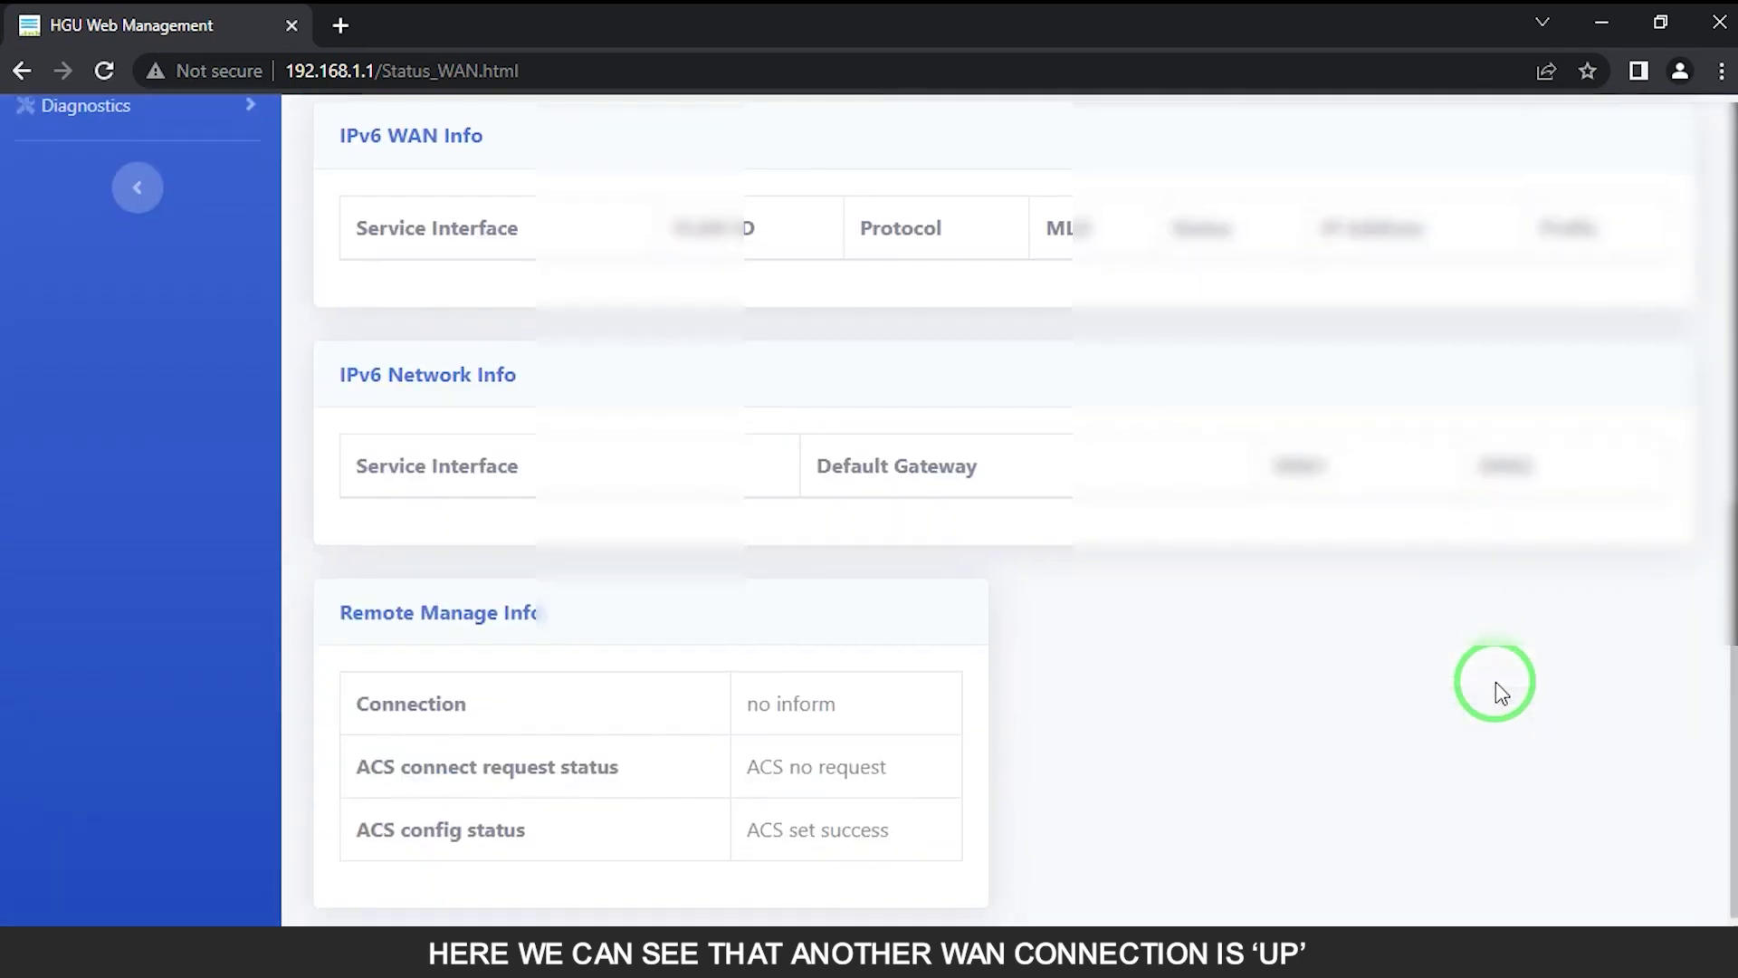
scroll(1498, 688, up, 7)
scroll(1493, 686, up, 2)
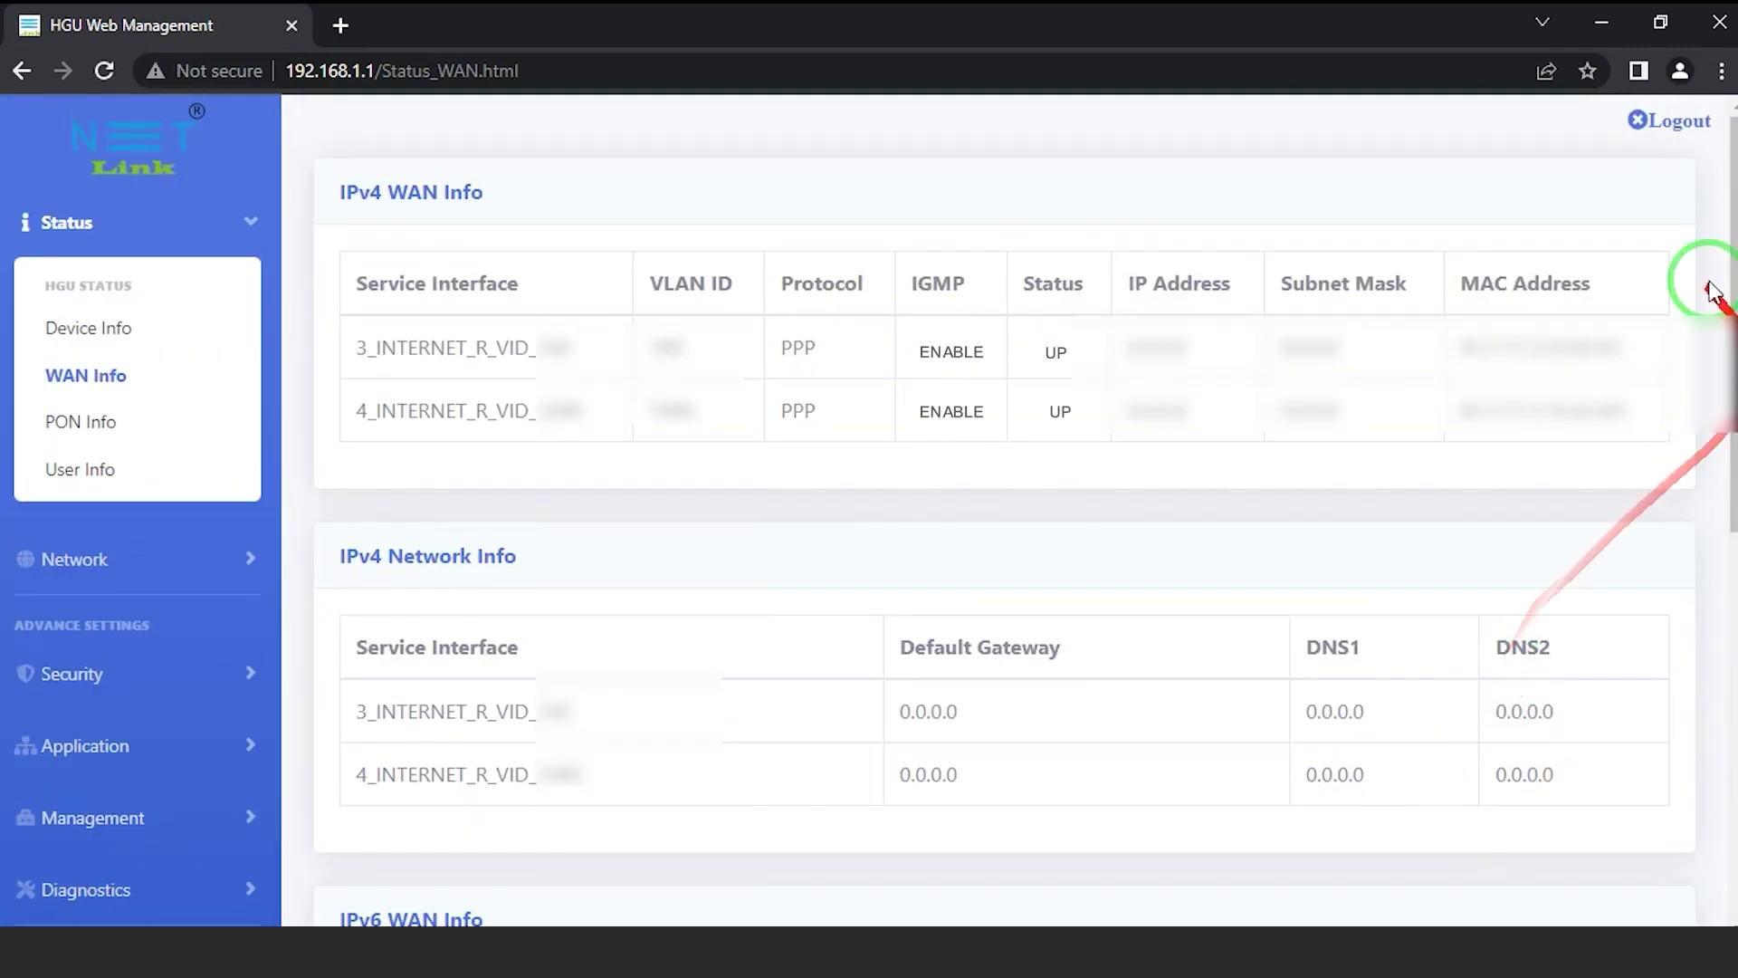
click(358, 28)
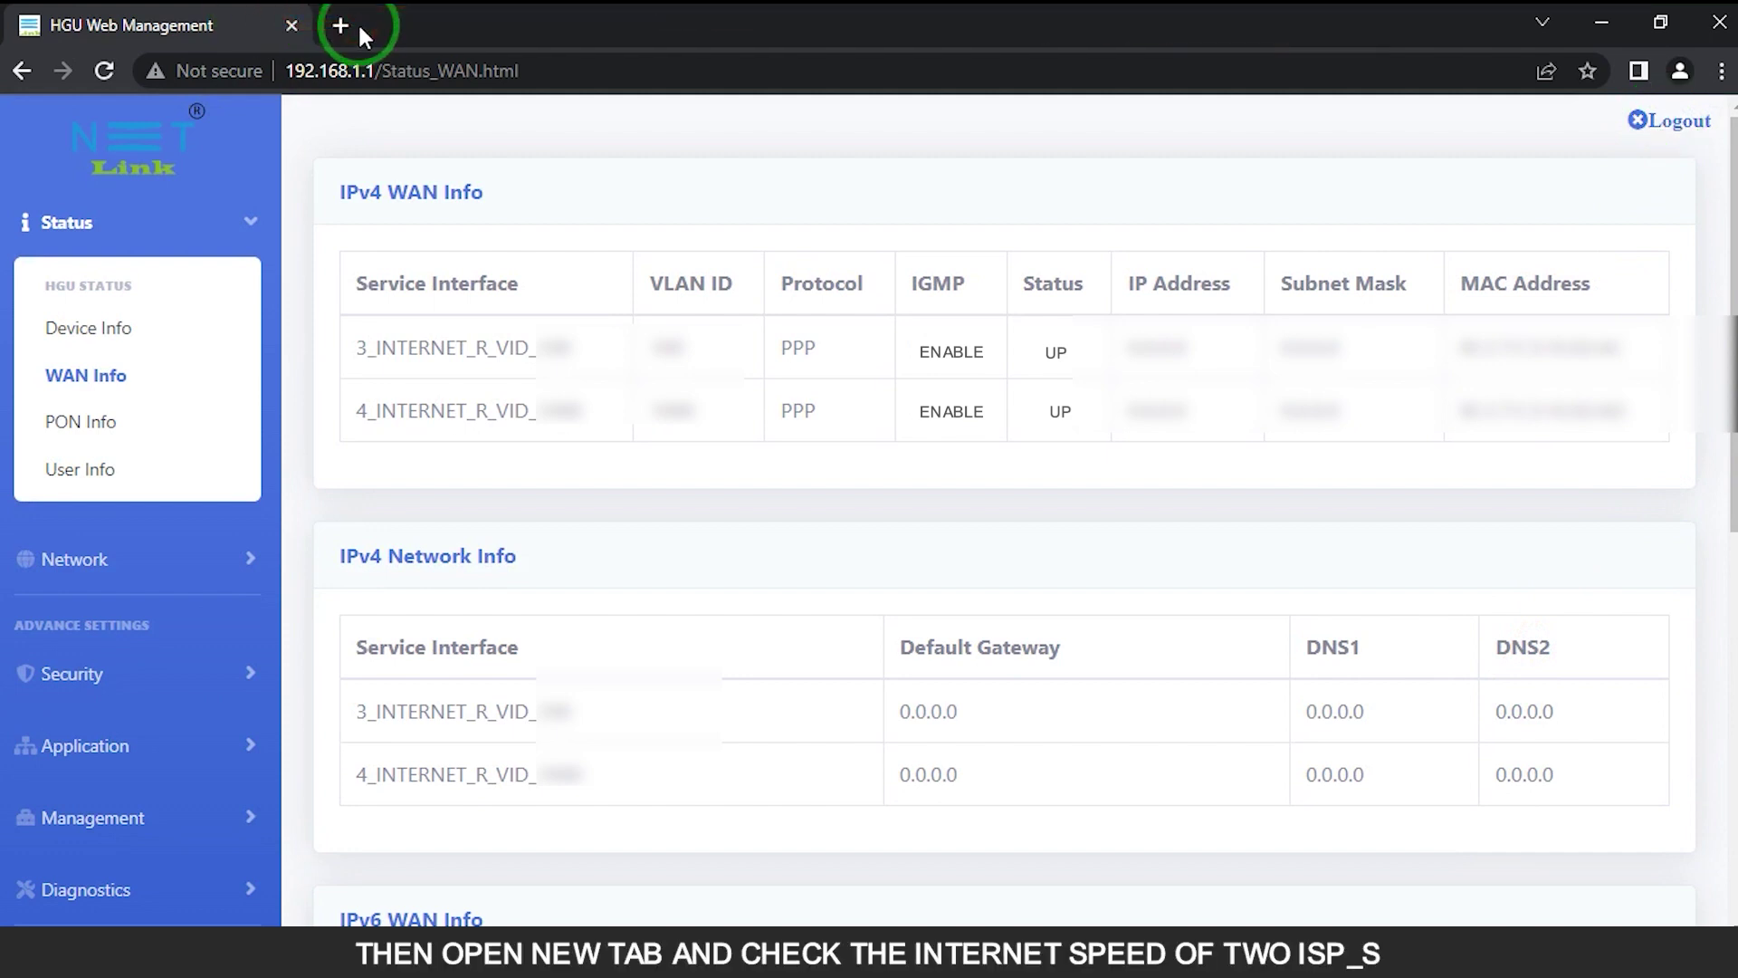
Open a new Chrome tab beside the router management tab
click(342, 26)
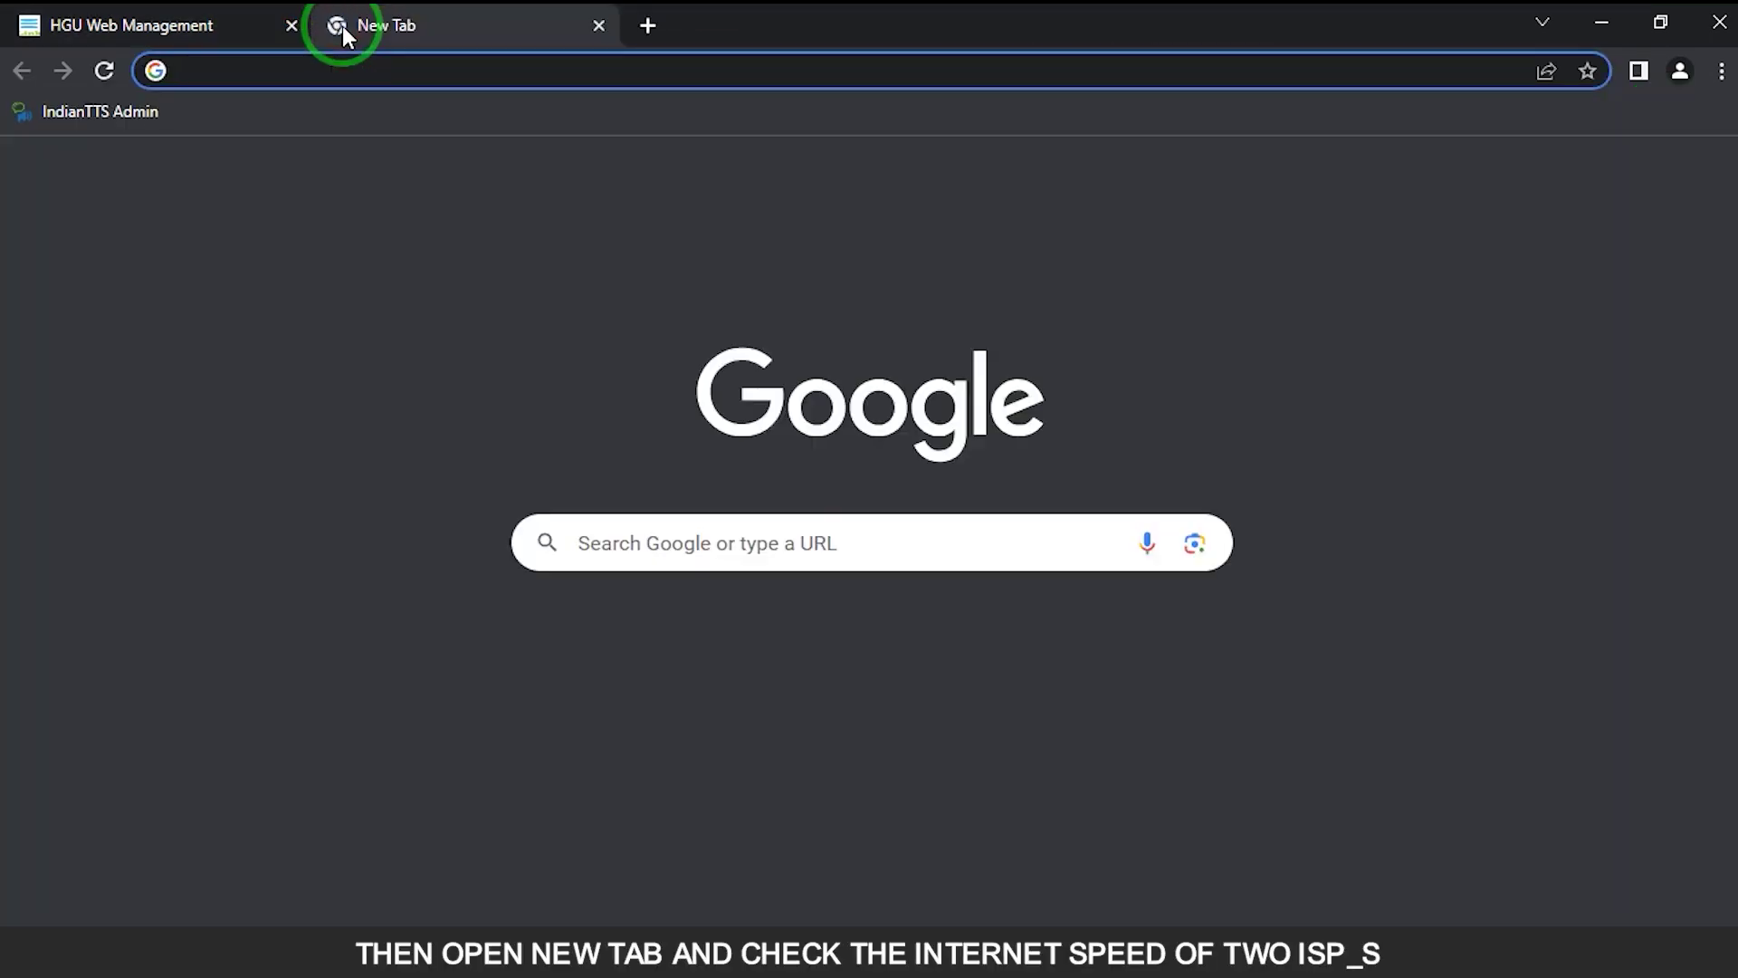